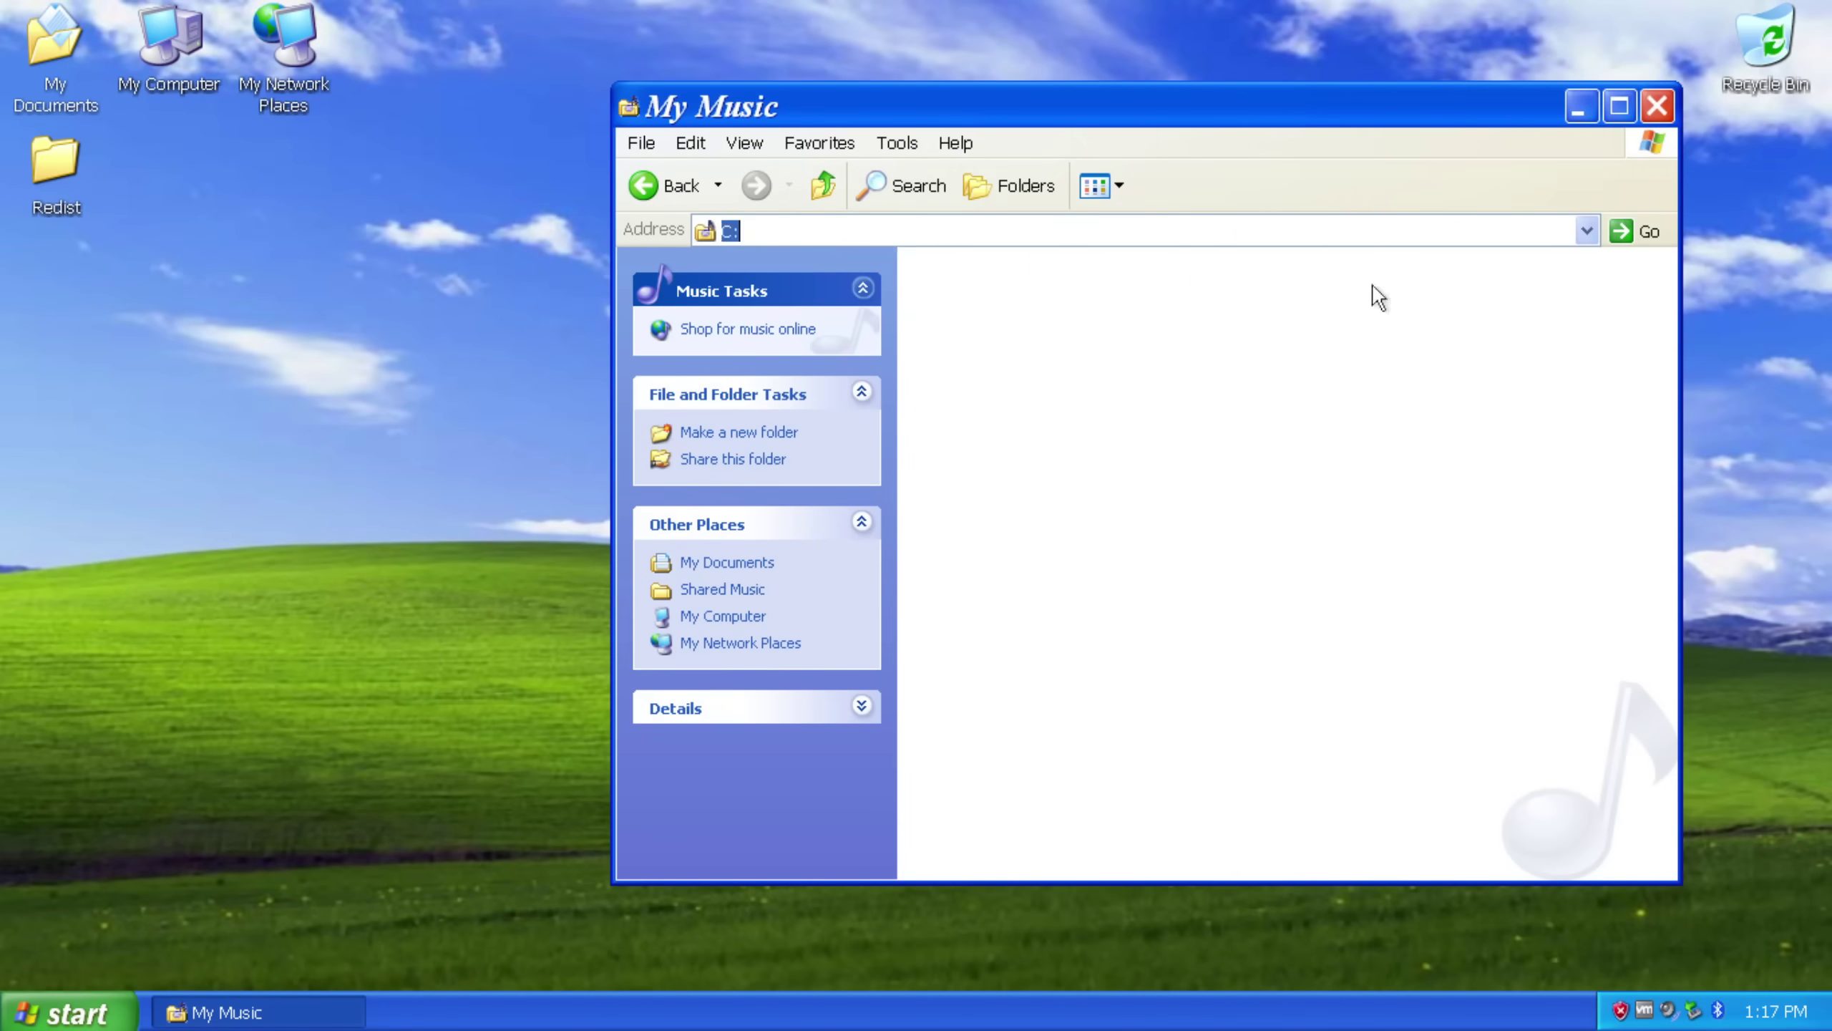
# Browse from C:\ into WINDOWS, then system32, revealing each folder's hidden contents
pyautogui.press('Return')
pyautogui.click(1059, 458)
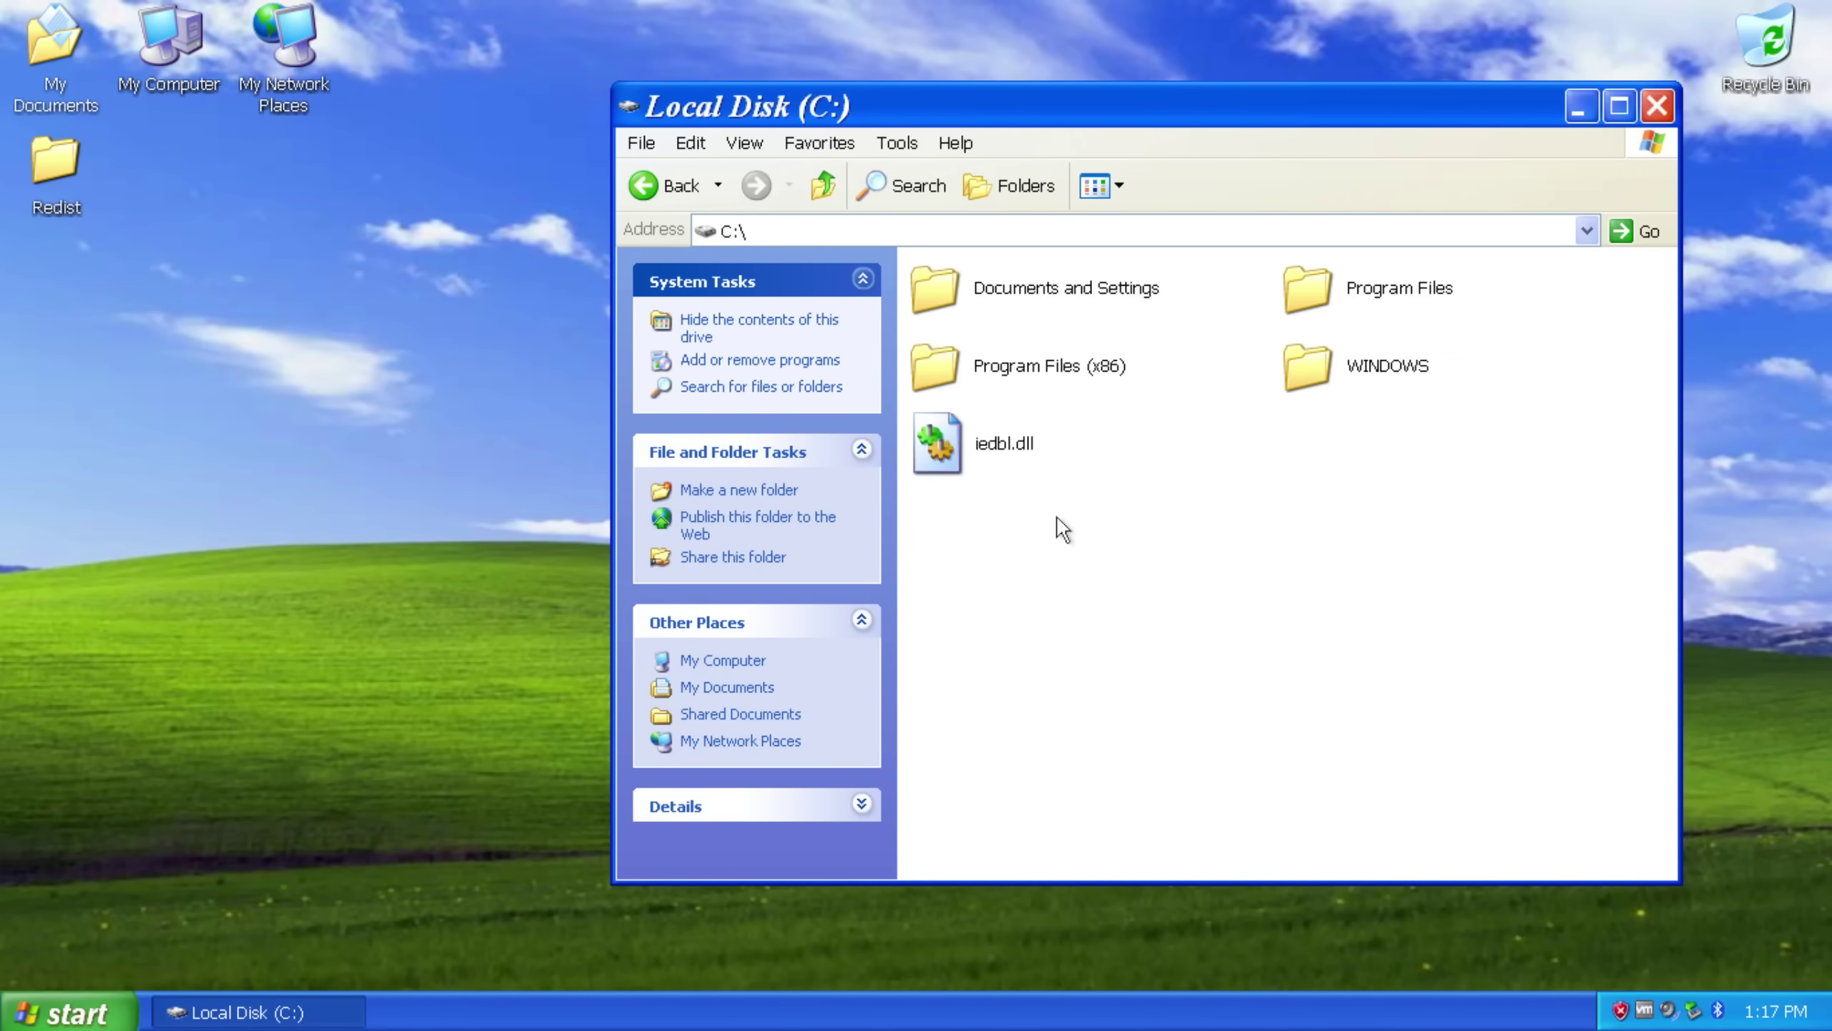
pyautogui.doubleClick(1386, 368)
pyautogui.click(1067, 447)
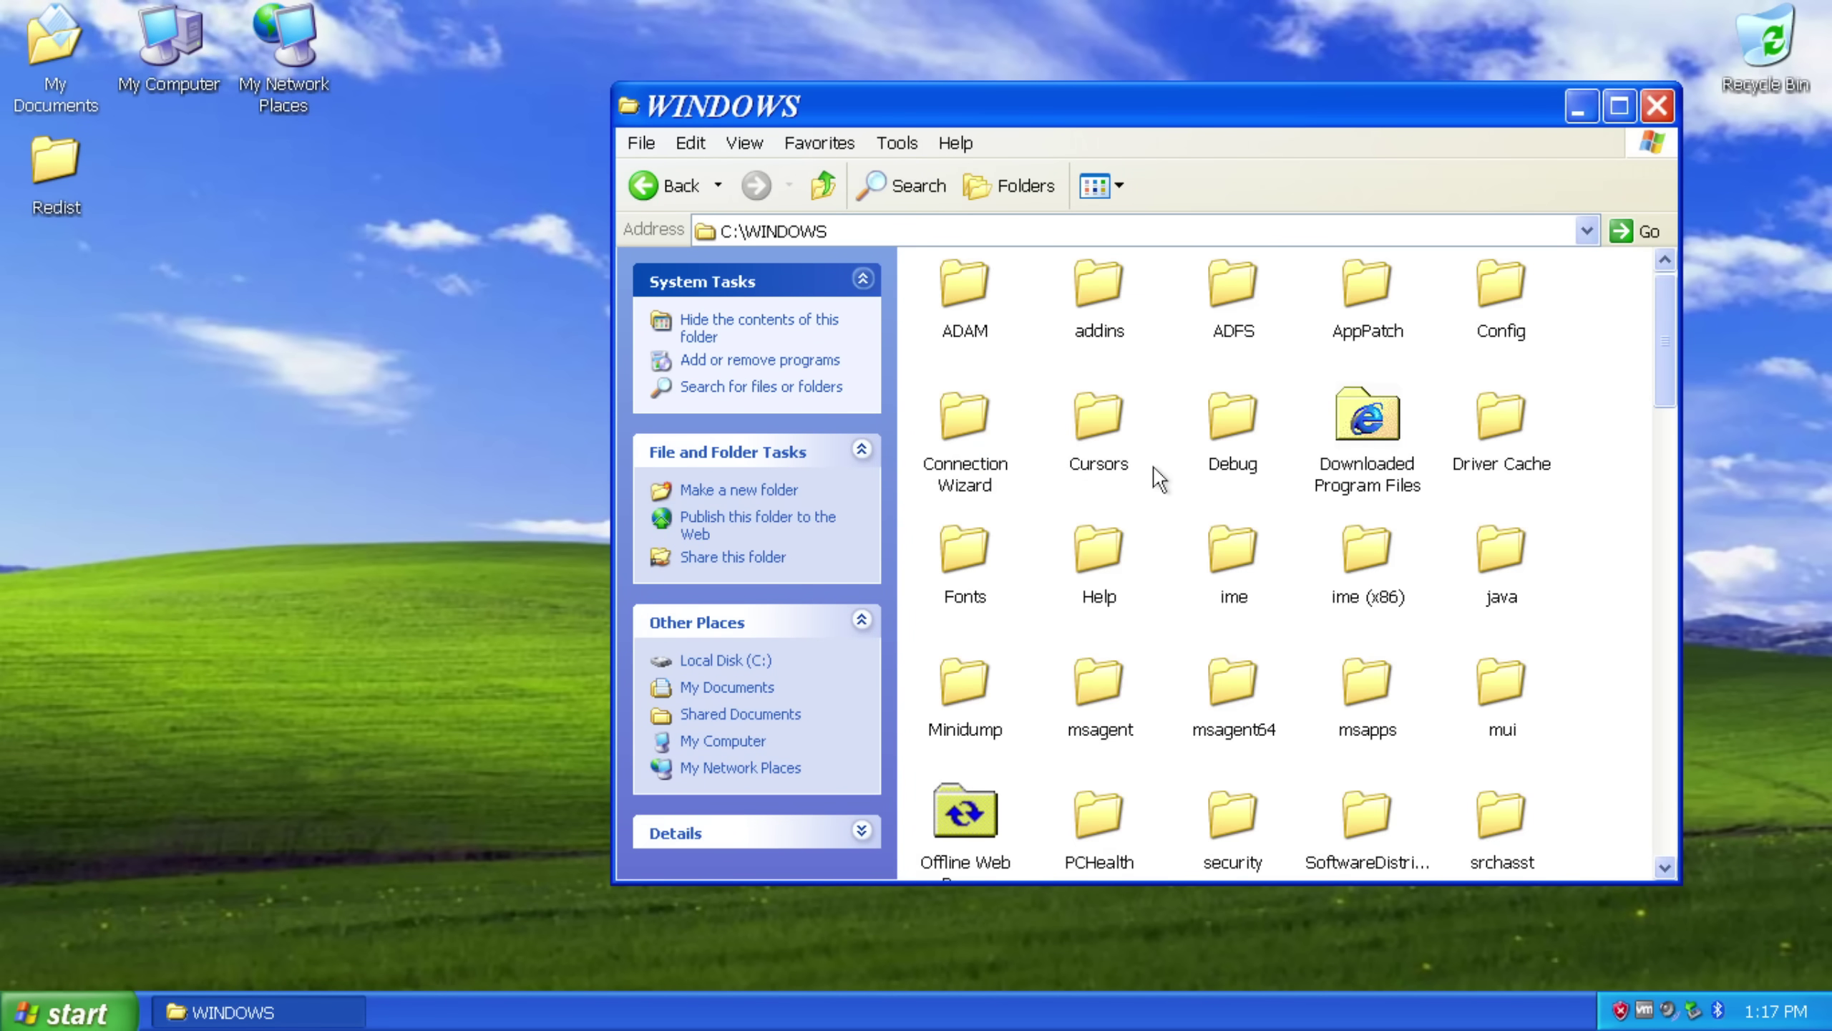
pyautogui.scroll(-10, 1425, 516)
pyautogui.scroll(4, 1424, 516)
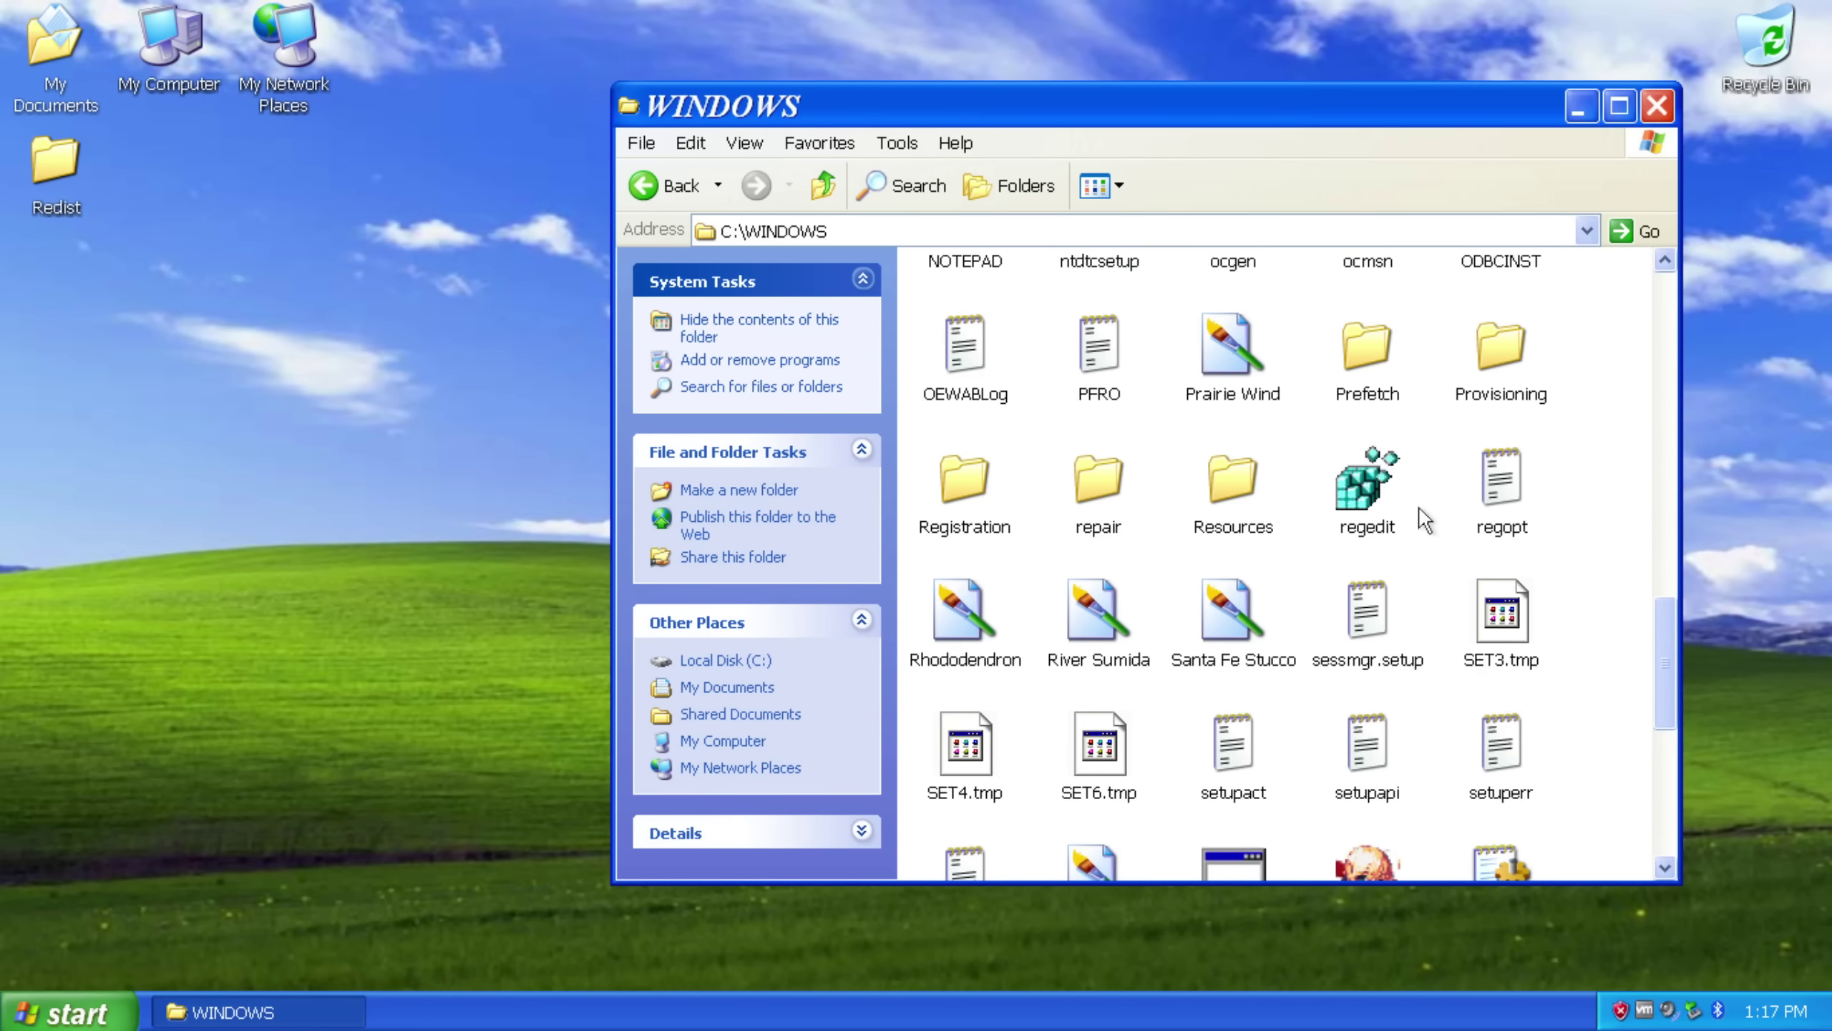
pyautogui.scroll(4, 1424, 516)
pyautogui.scroll(3, 1425, 516)
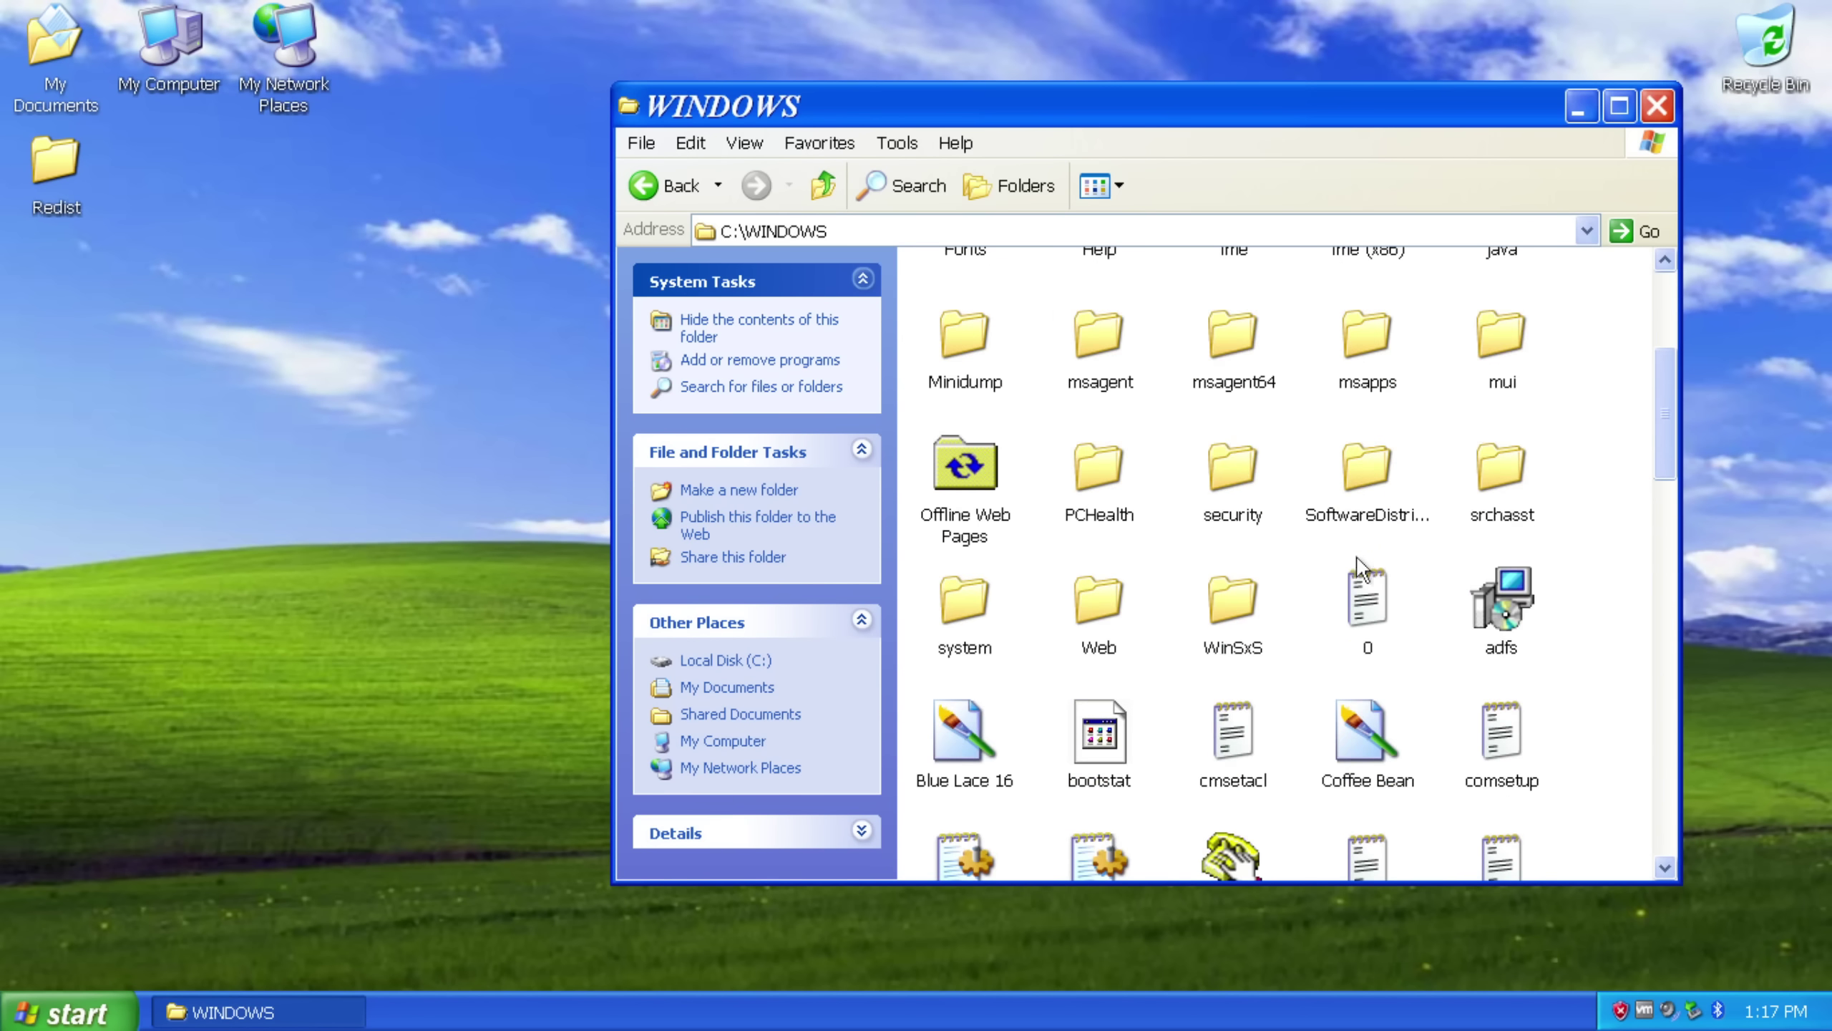
pyautogui.scroll(1, 1359, 566)
pyautogui.scroll(-4, 1489, 733)
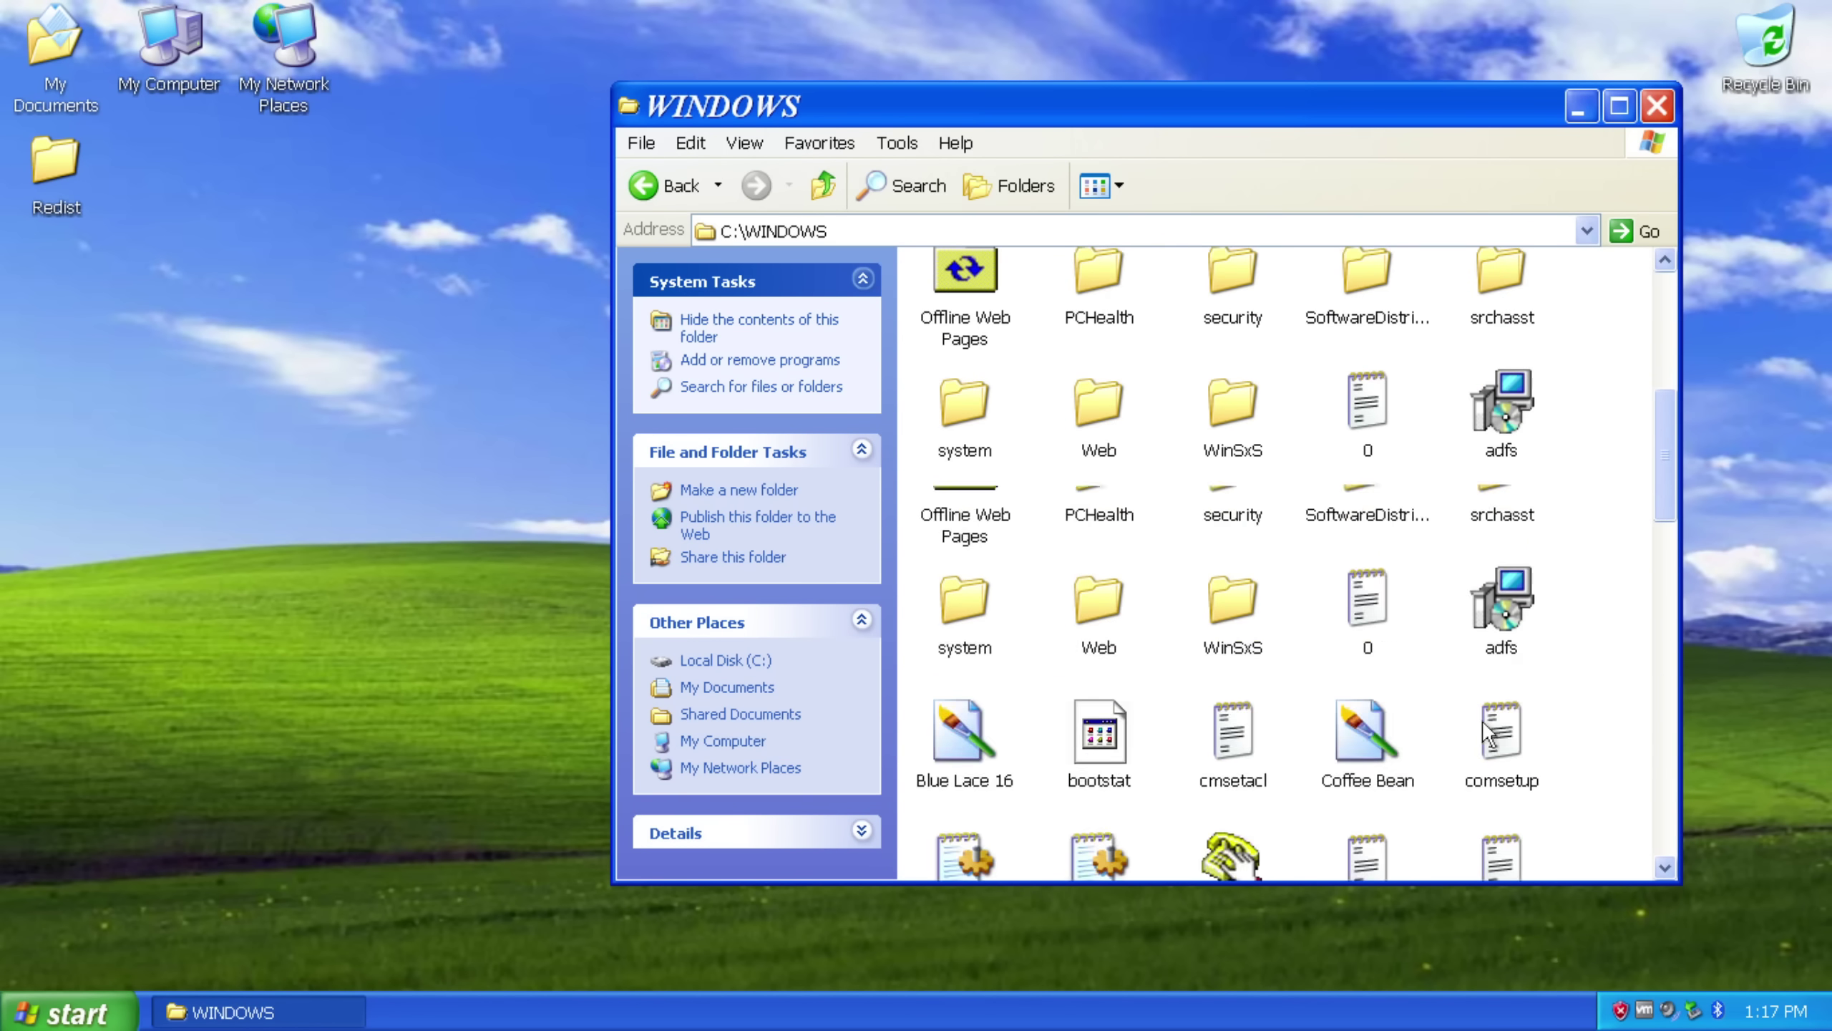
pyautogui.scroll(-4, 1489, 734)
pyautogui.scroll(-4, 1490, 734)
pyautogui.scroll(-4, 1489, 734)
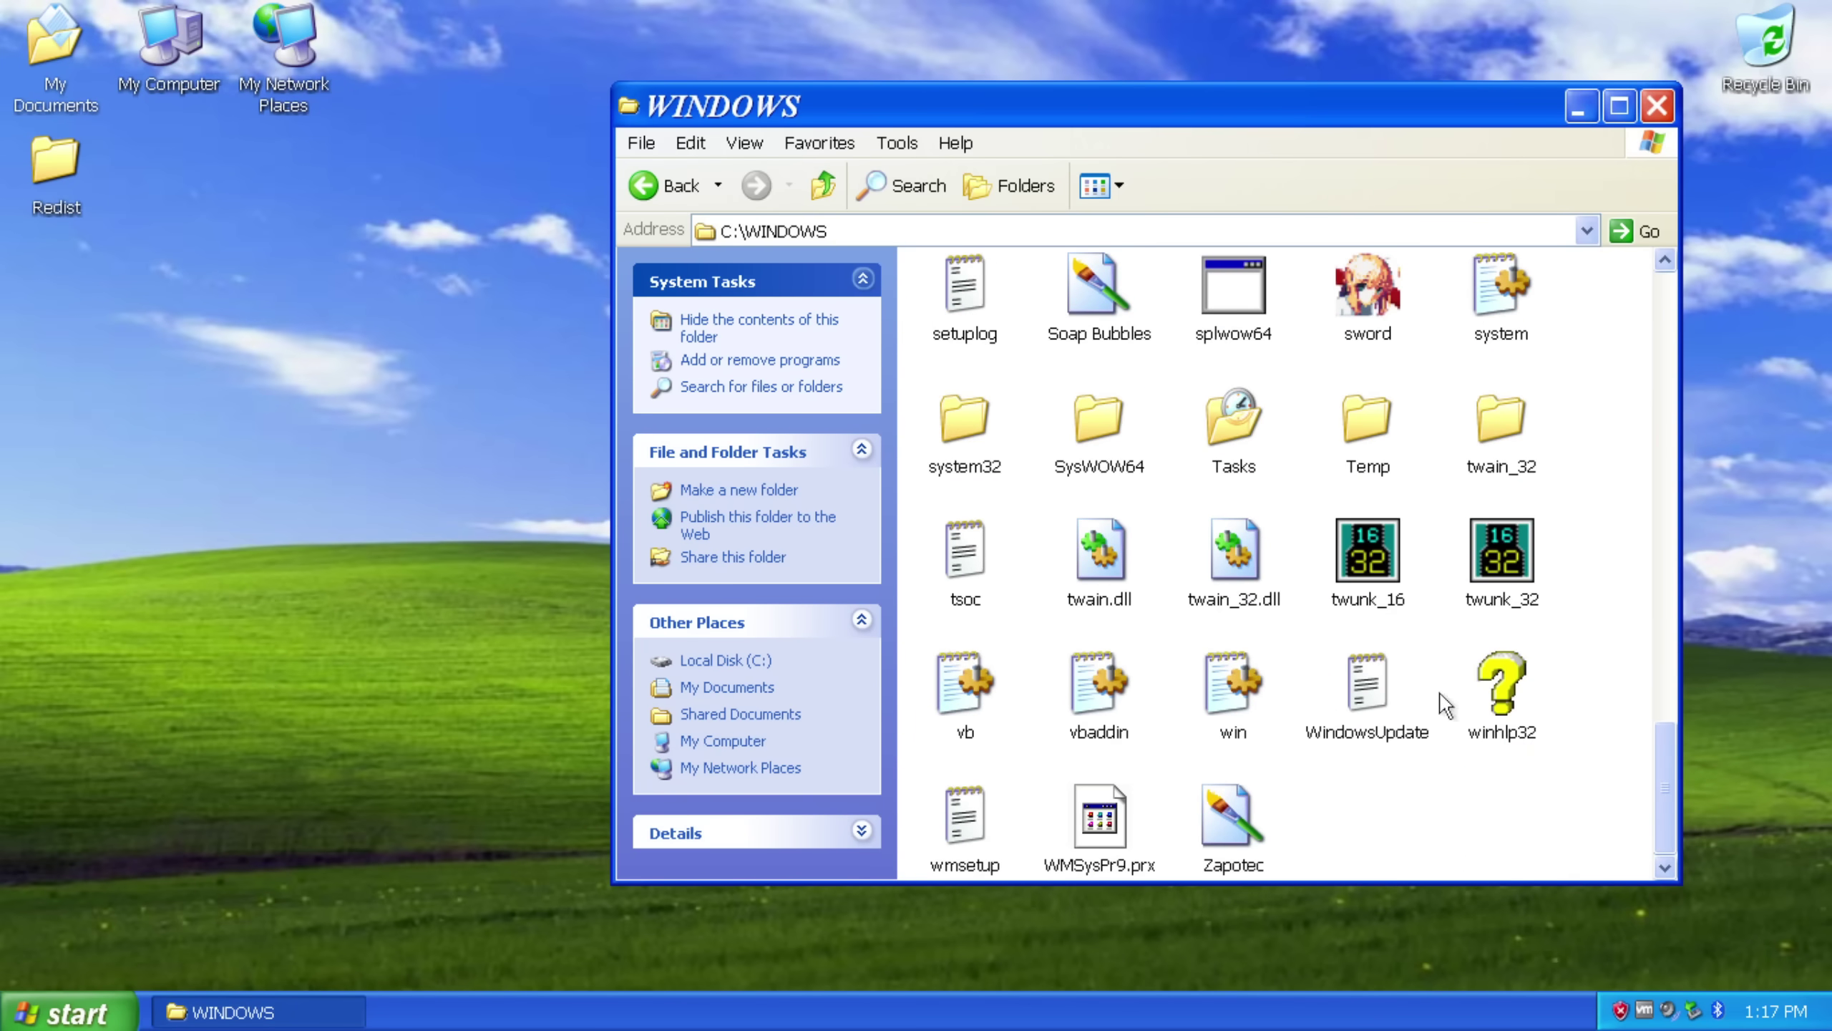
pyautogui.doubleClick(967, 430)
pyautogui.click(1003, 442)
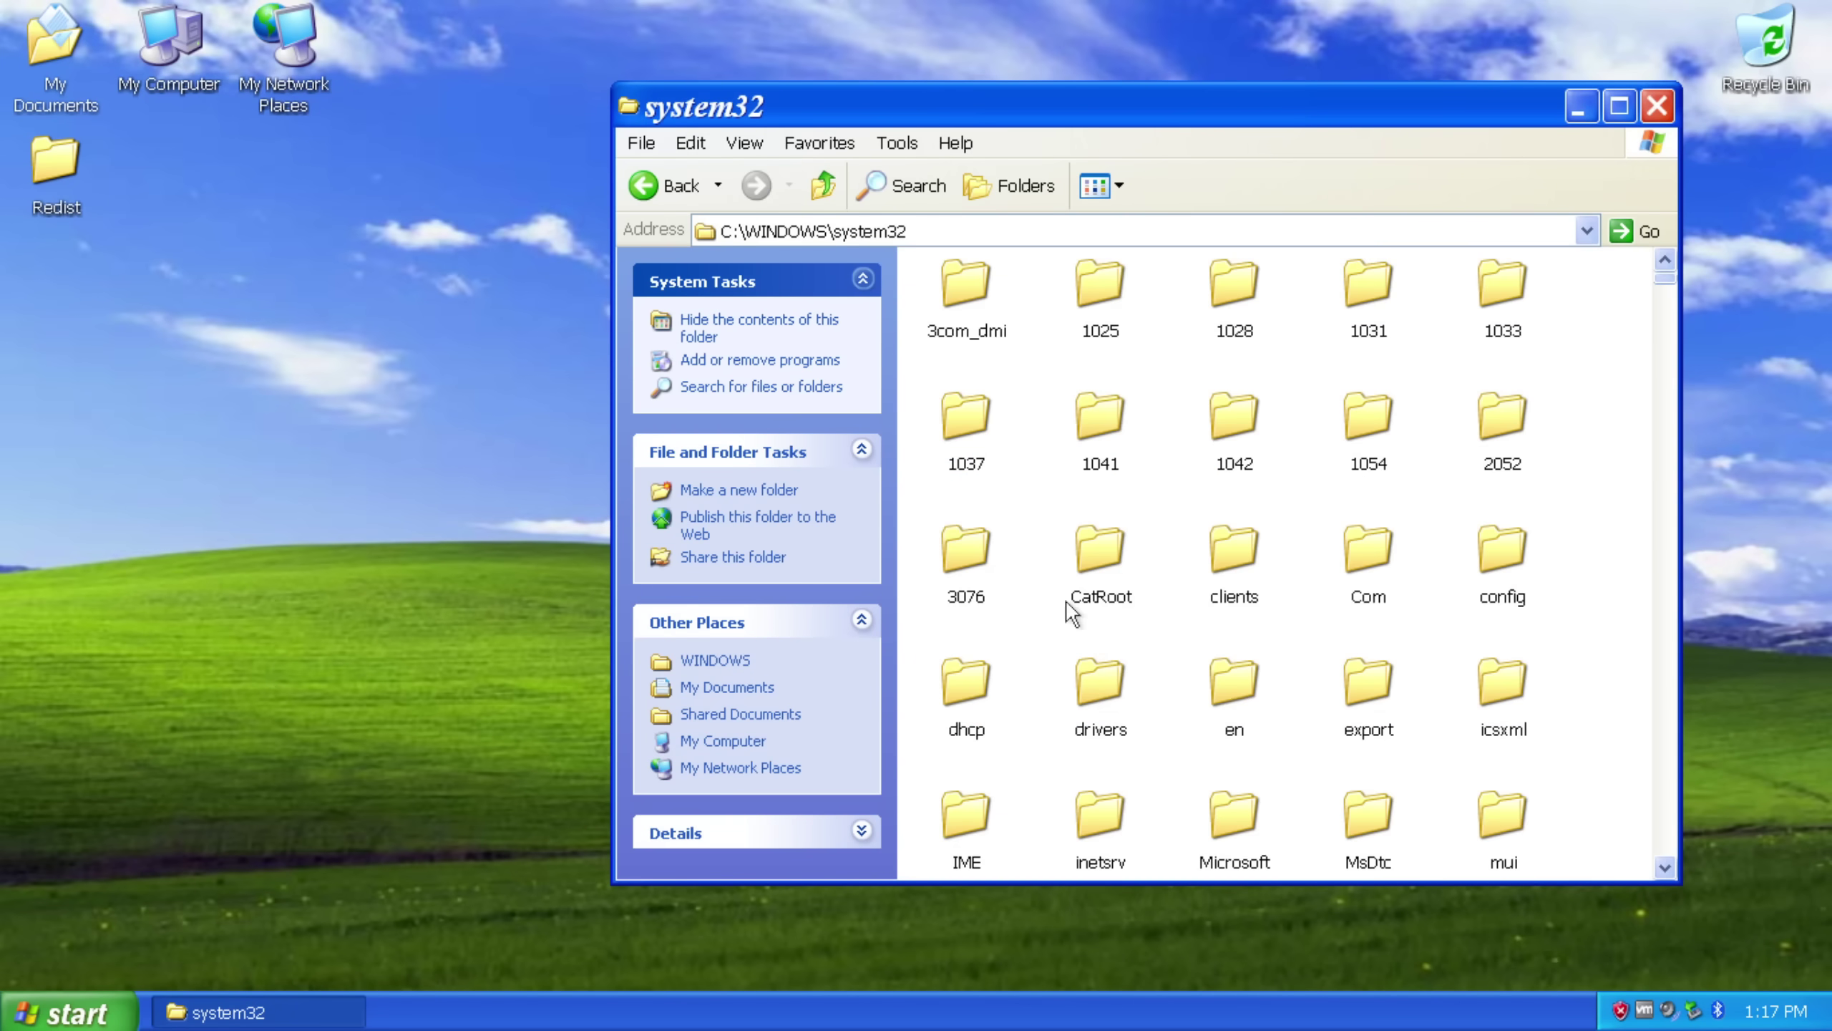
pyautogui.moveTo(1669, 280); pyautogui.dragTo(1672, 860)
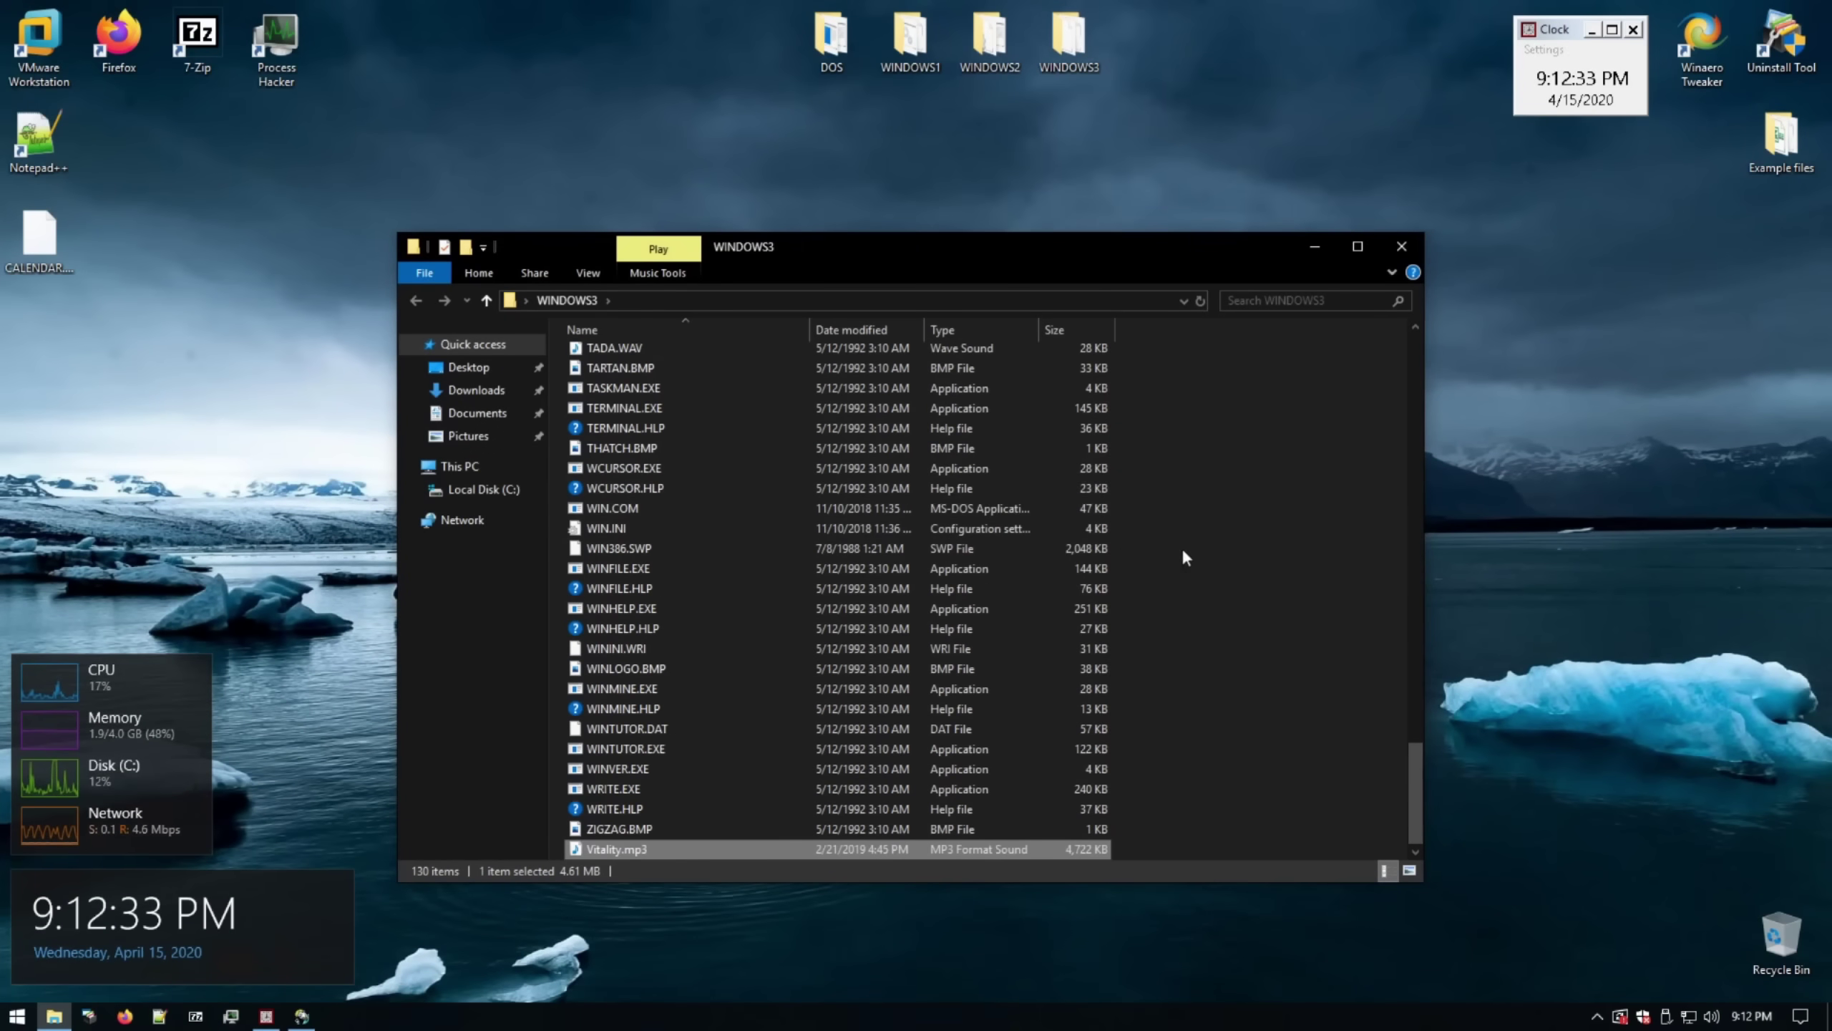
pyautogui.scroll(-2, 696, 487)
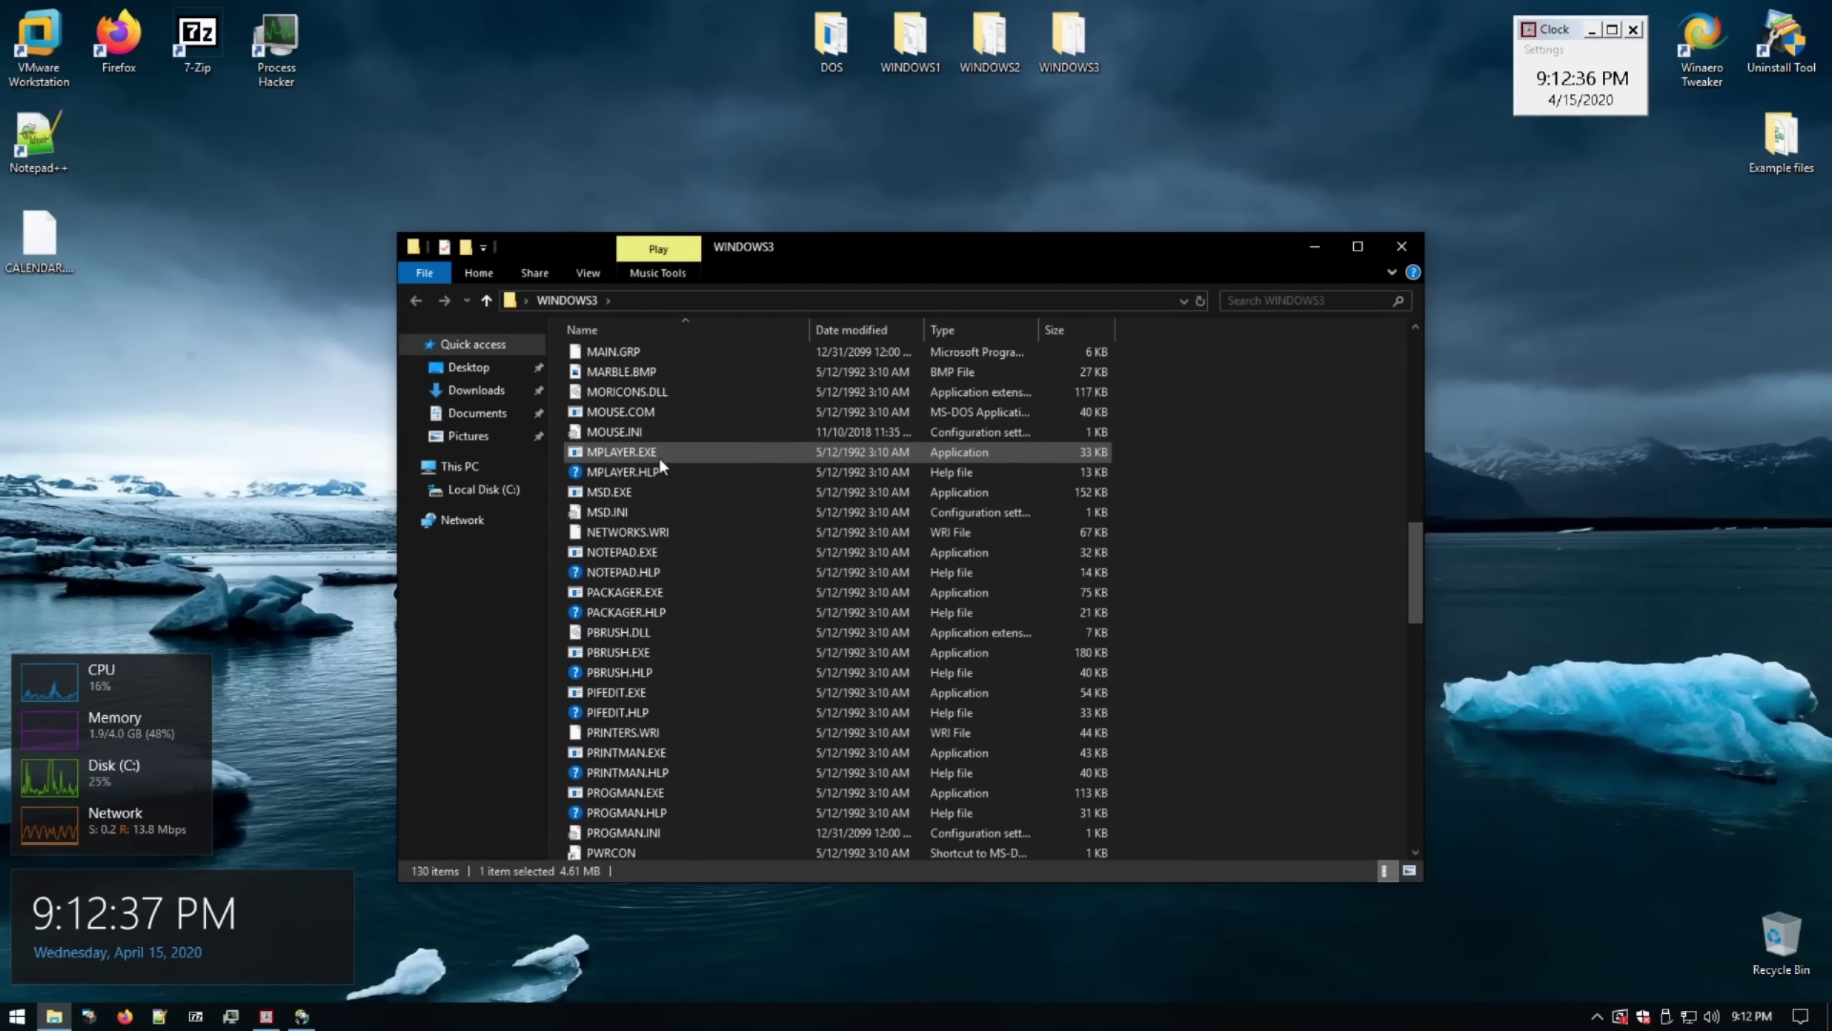
# Relaunch MPLAYER.EXE and confirm opening Vitality.mp3
pyautogui.doubleClick(631, 453)
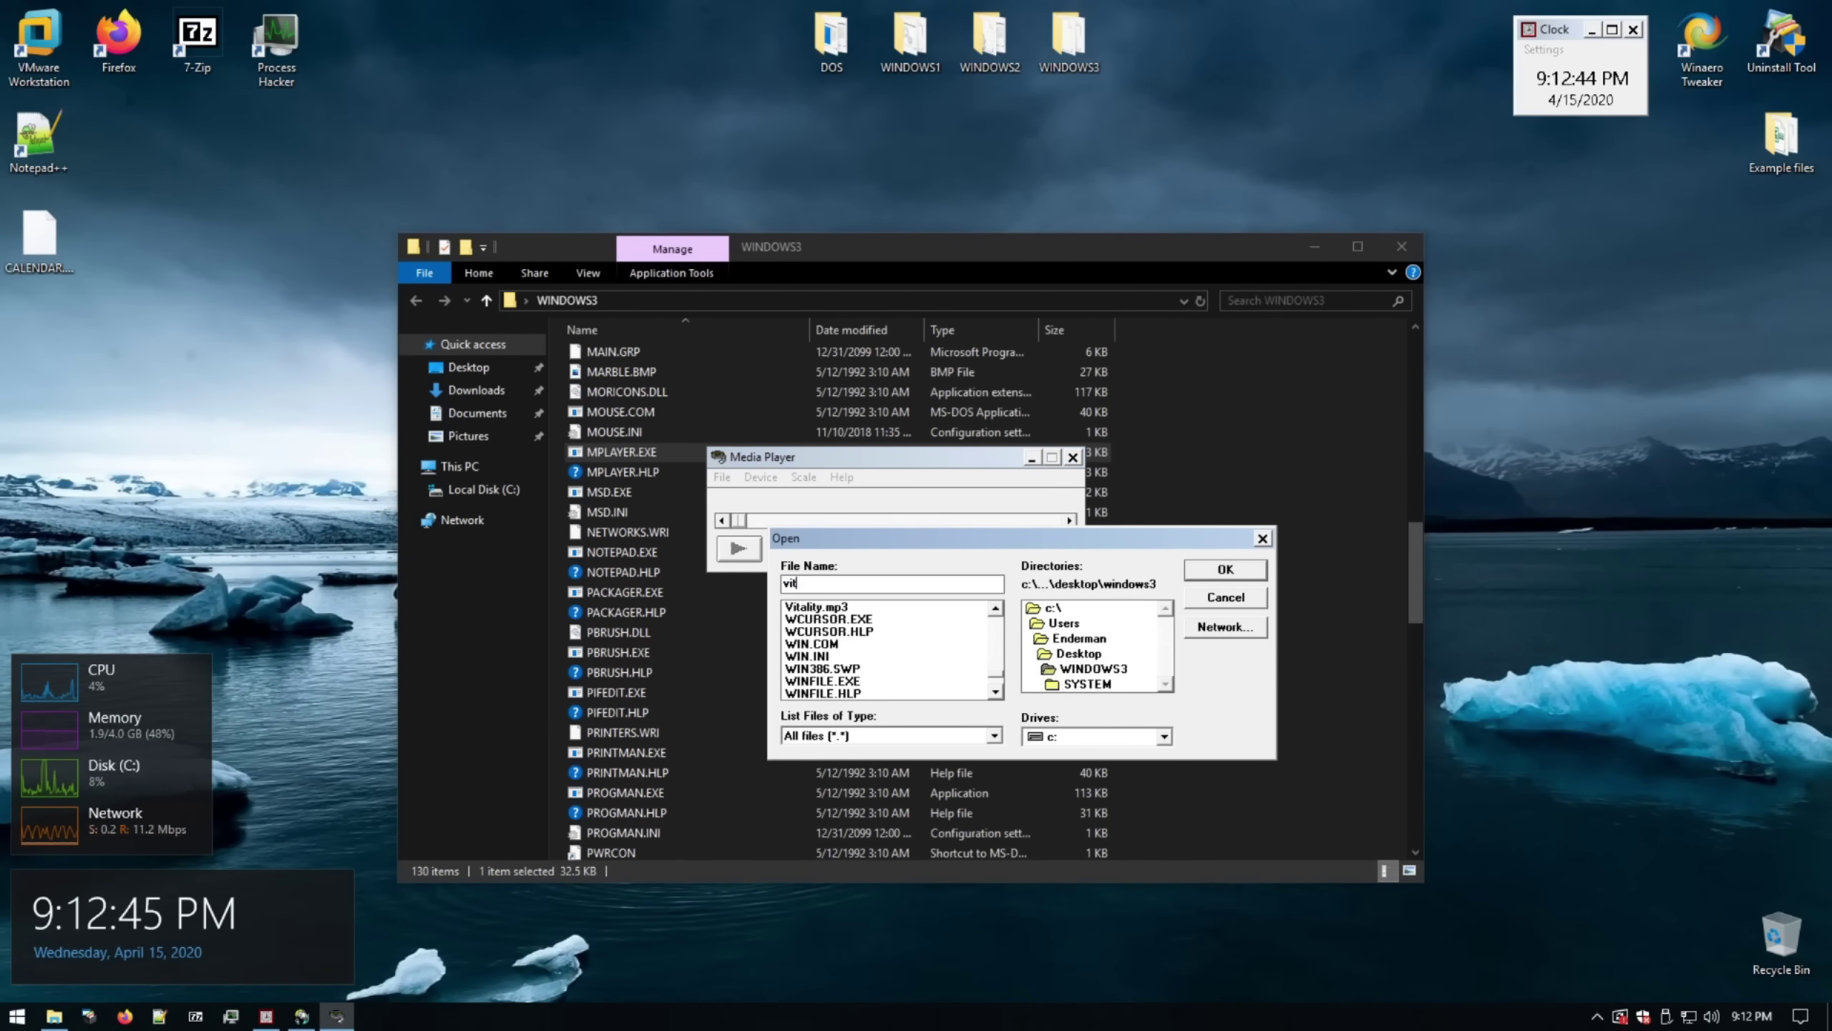
pyautogui.click(1226, 571)
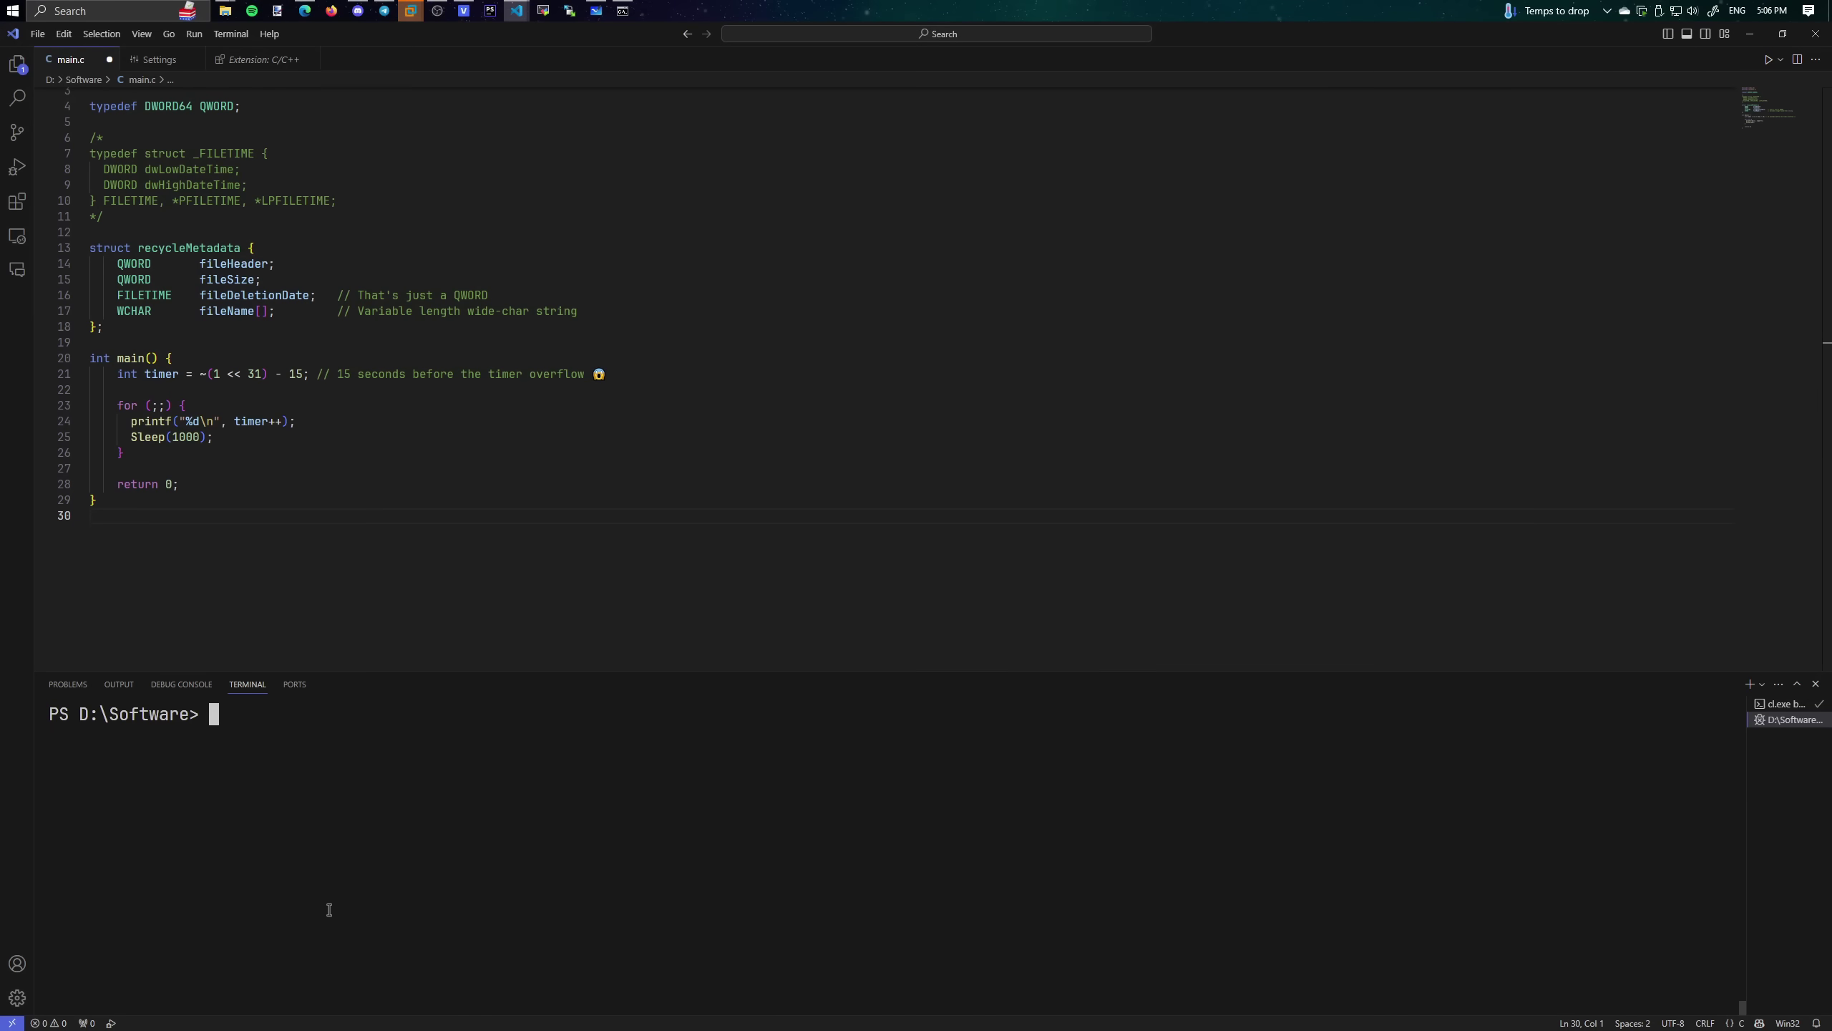
pyautogui.write('dir main*')
pyautogui.press('Return')
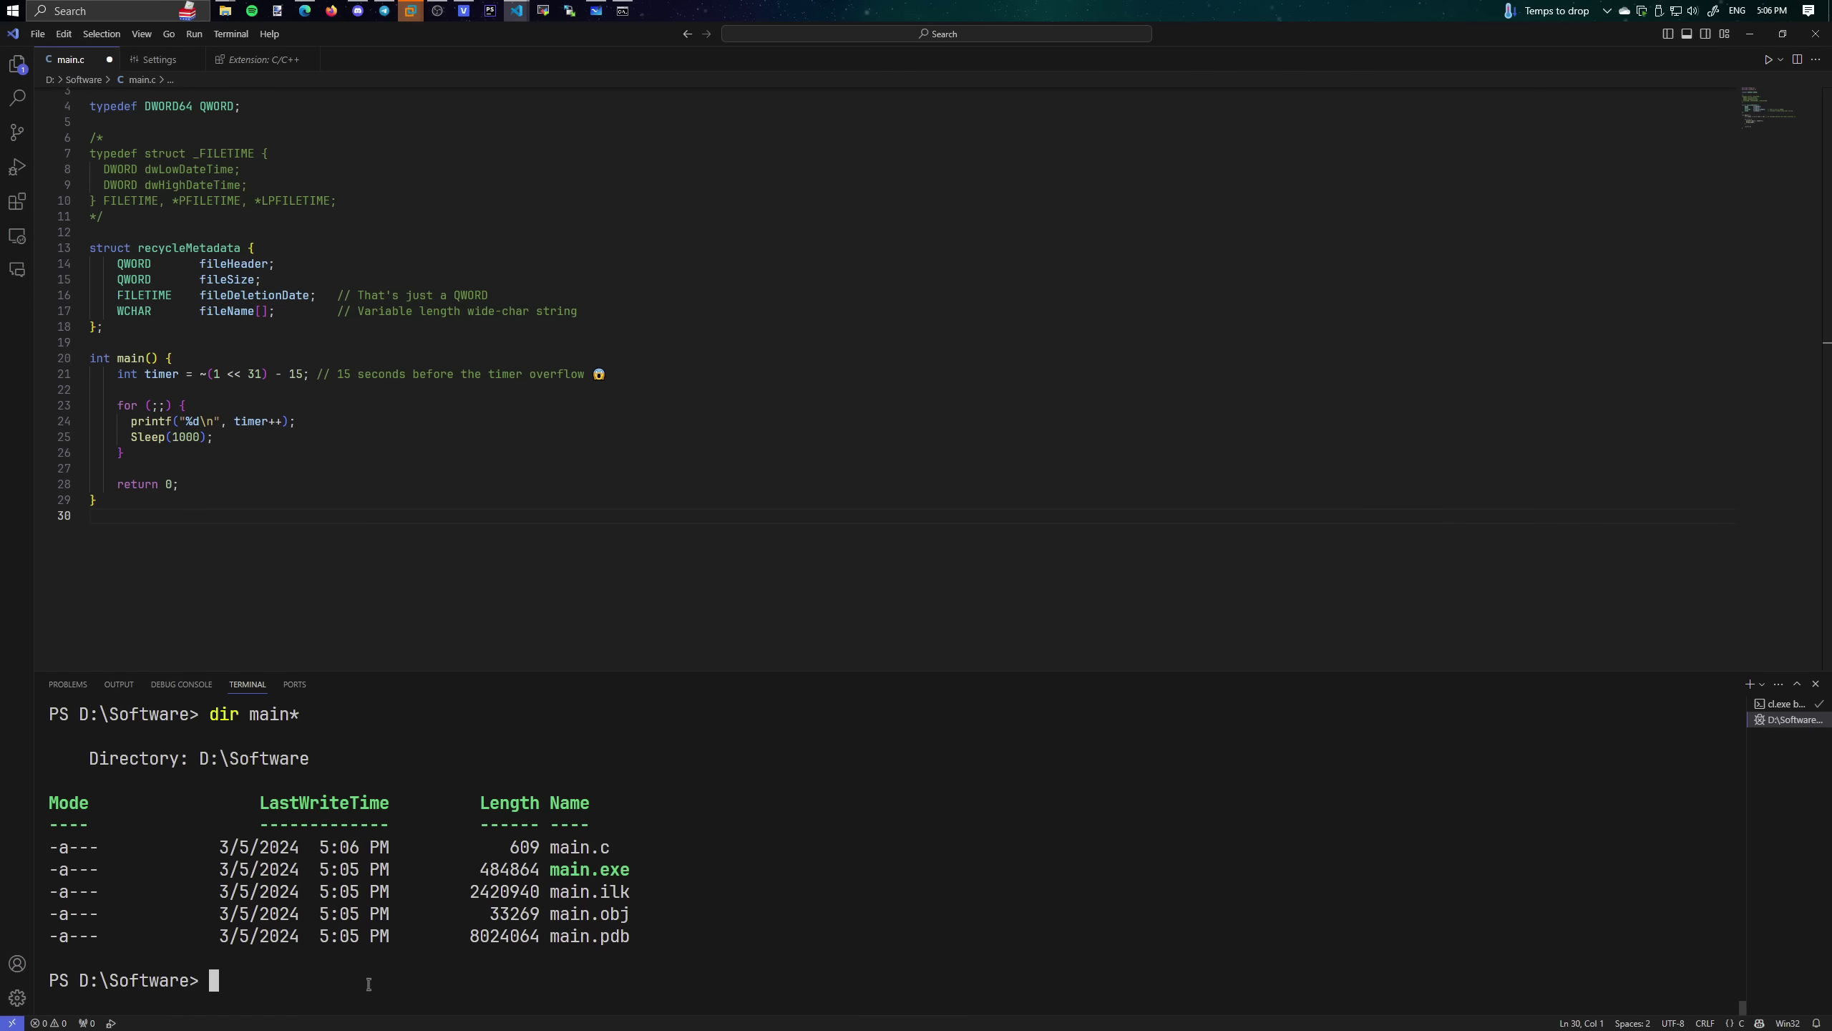
pyautogui.press('F5')
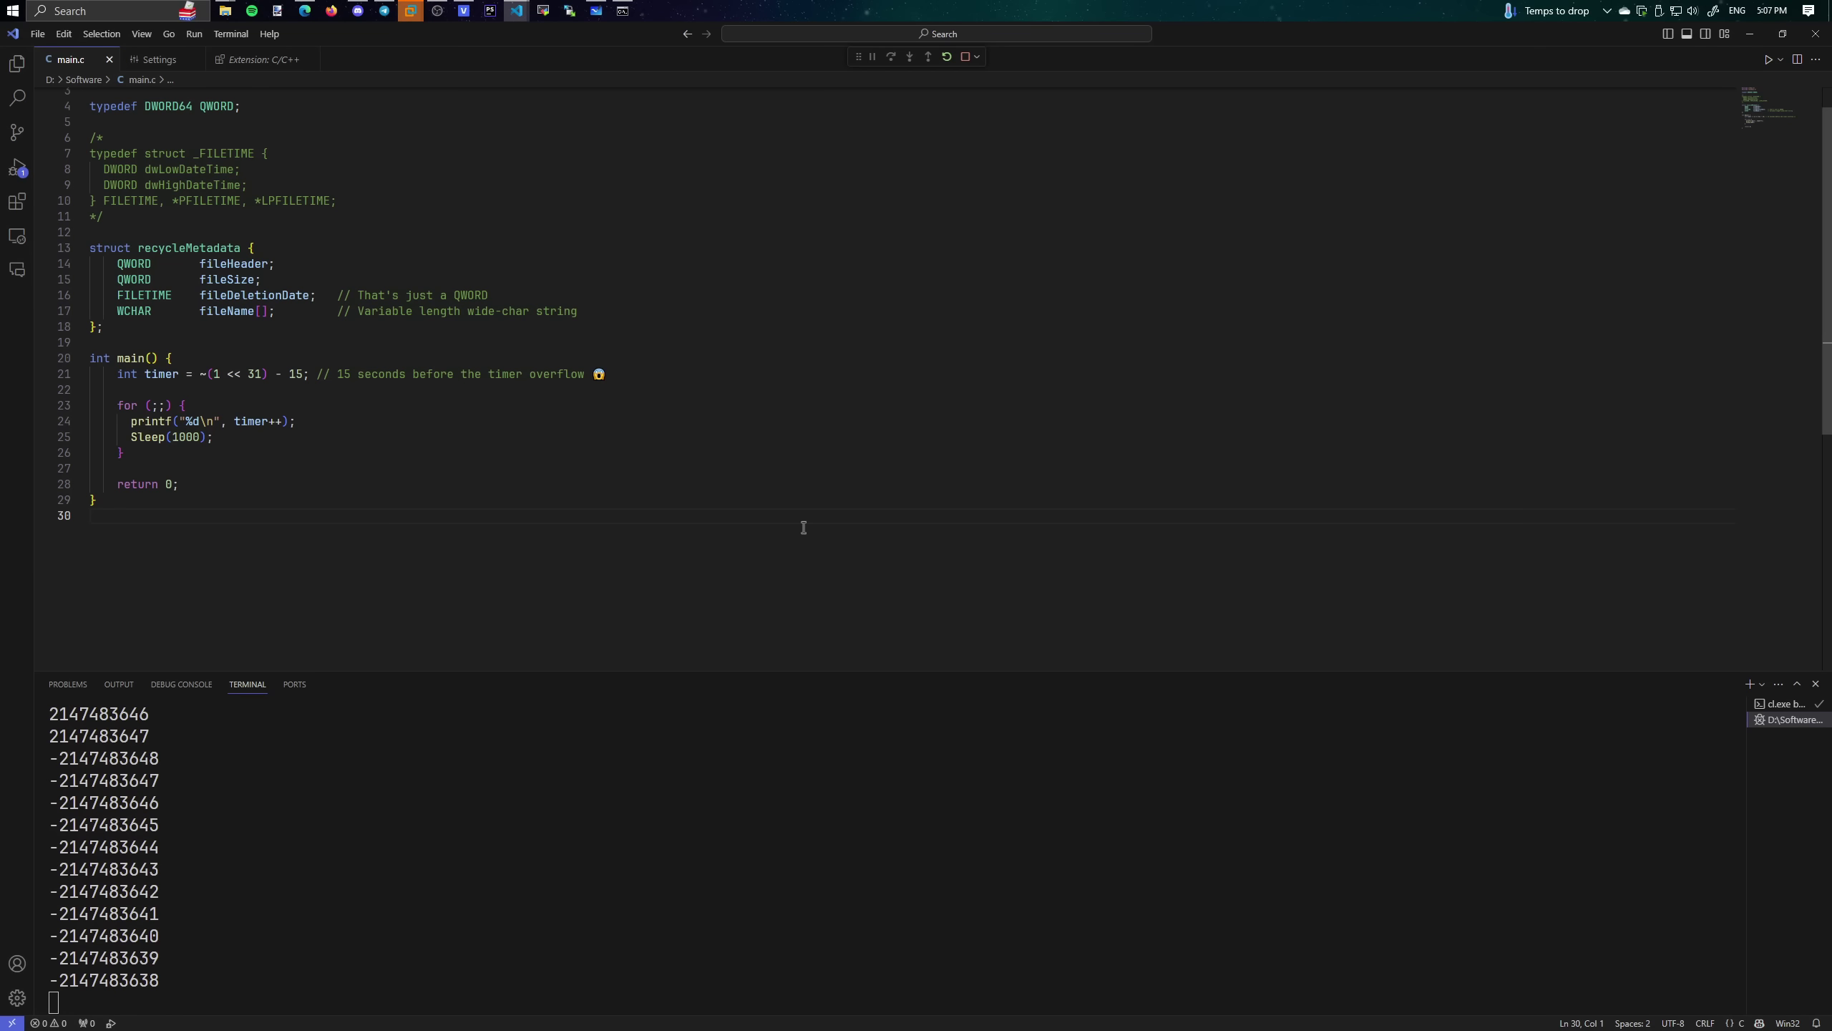
pyautogui.scroll(5, 203, 869)
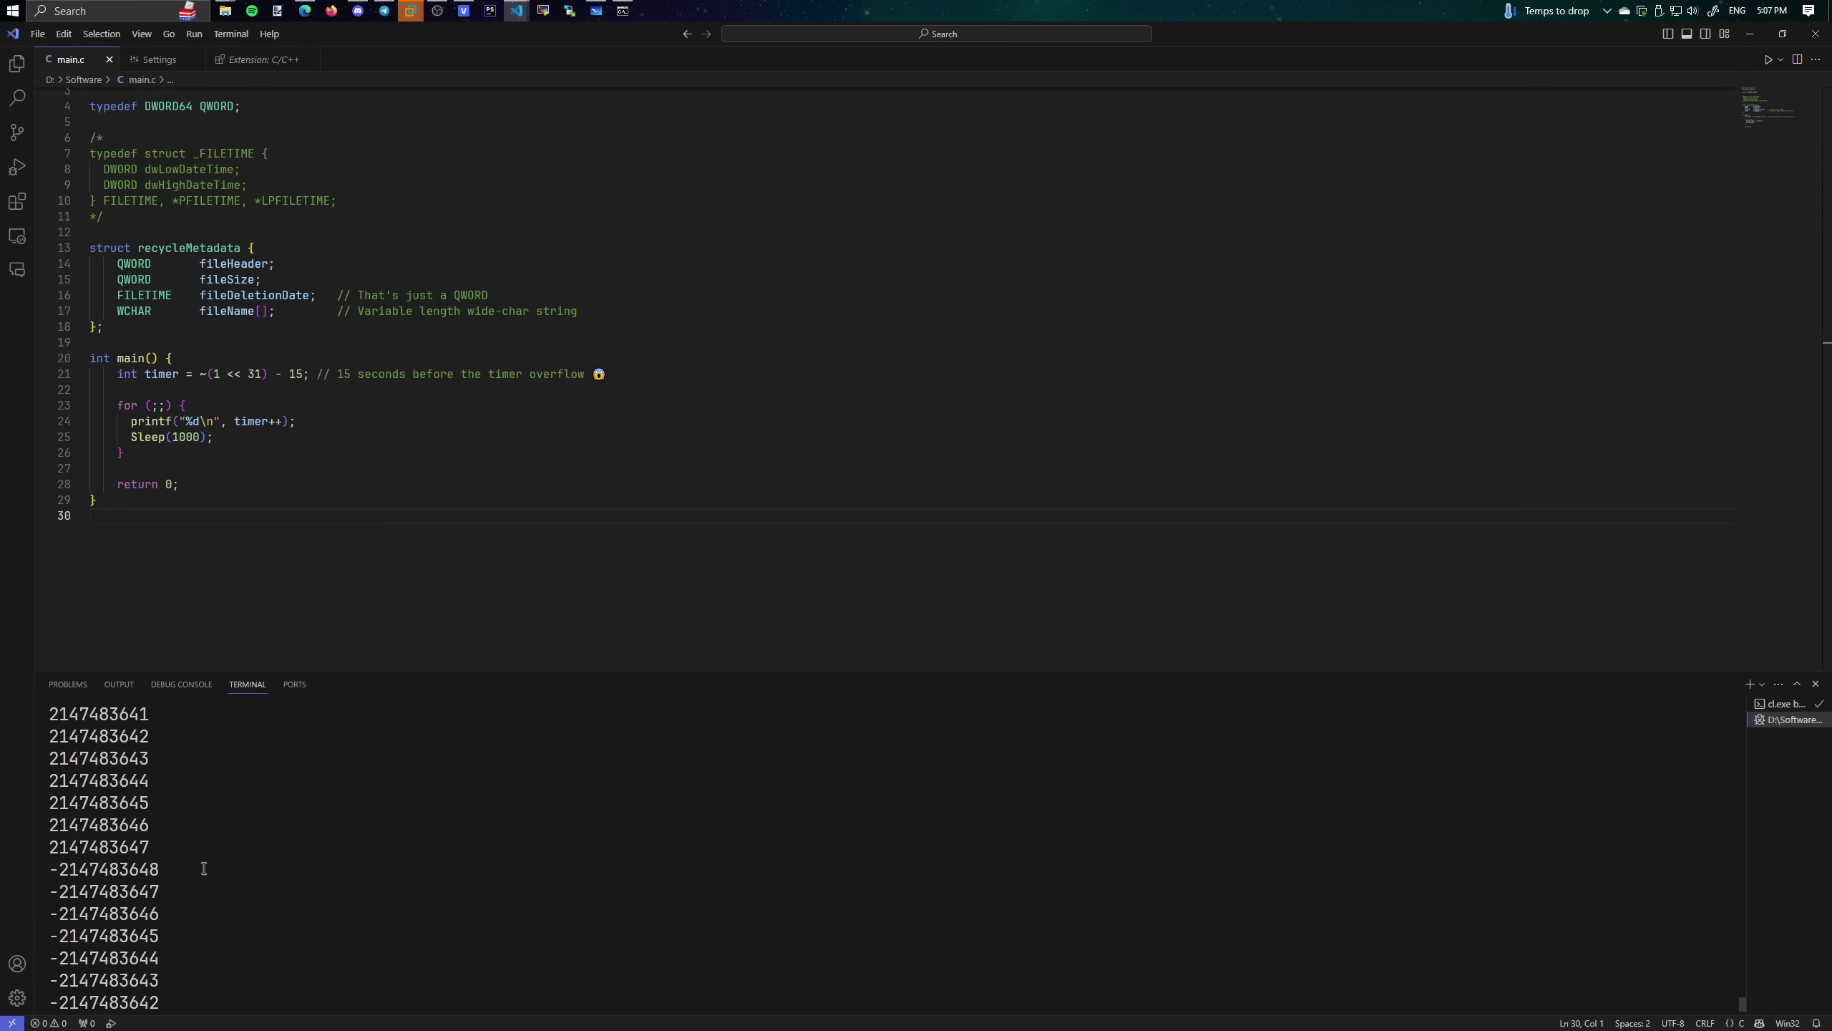
pyautogui.doubleClick(204, 868)
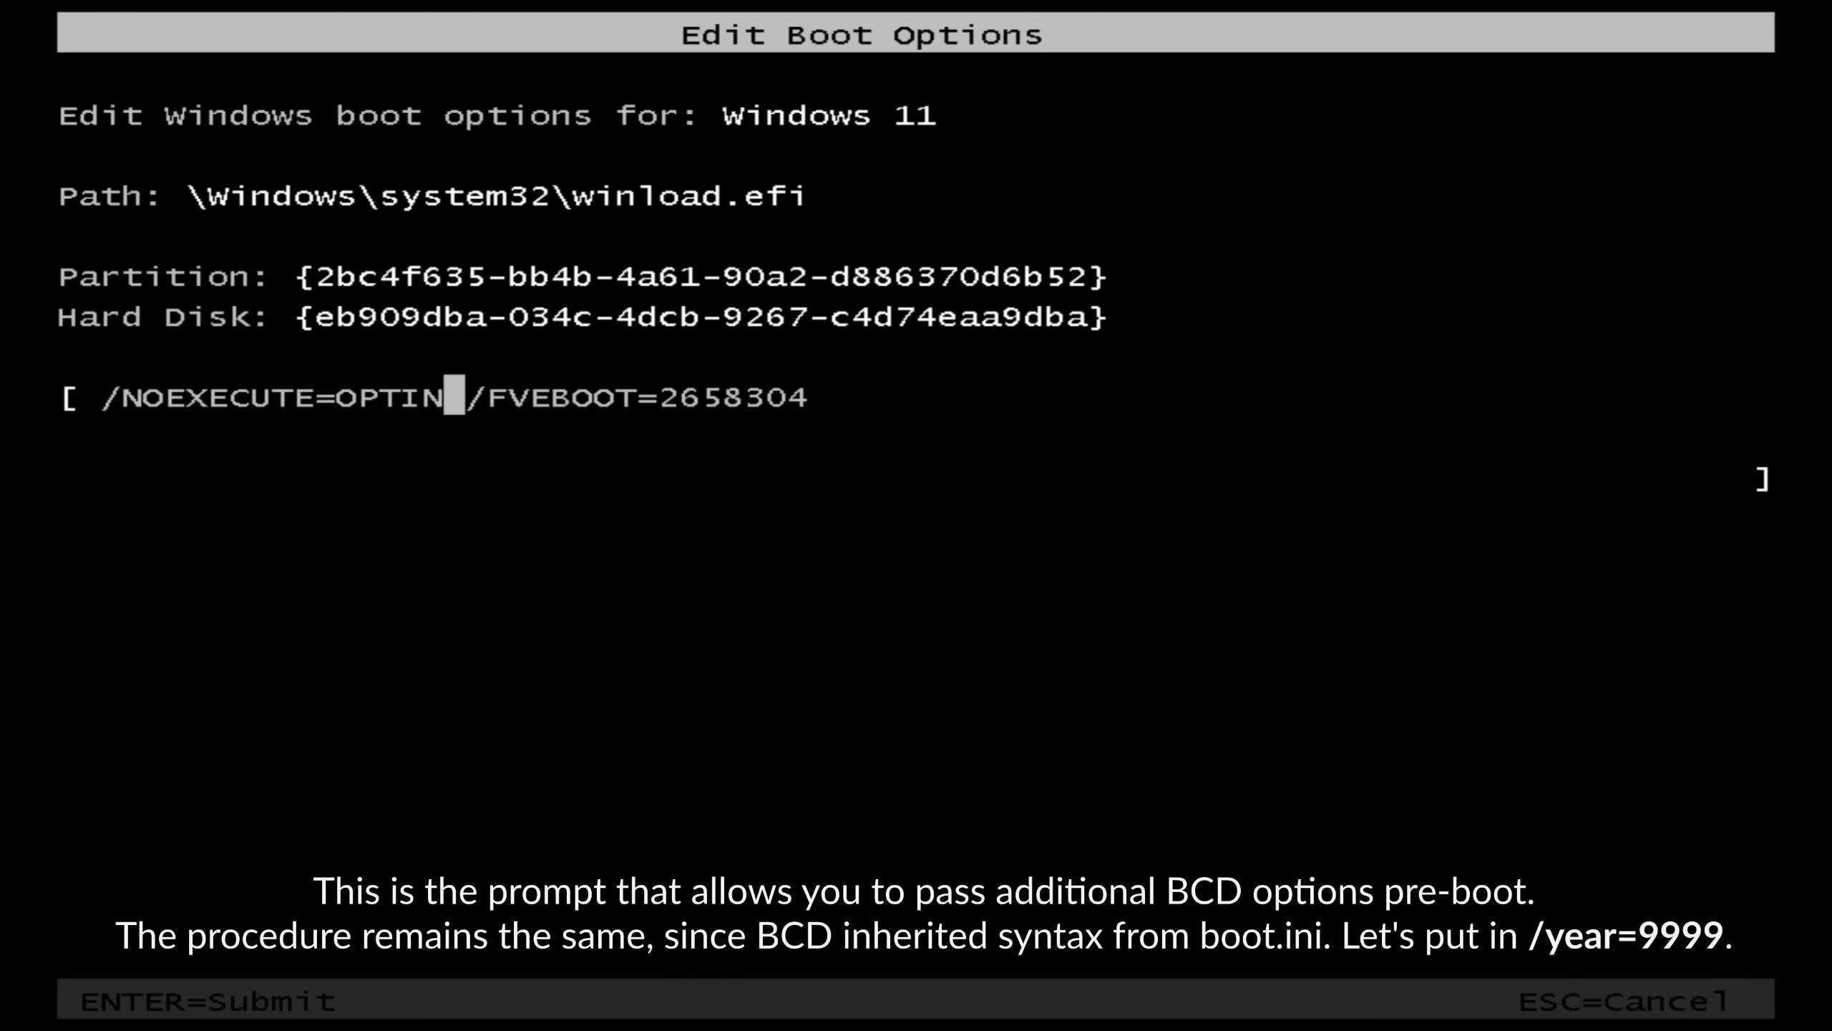
pyautogui.write('/')
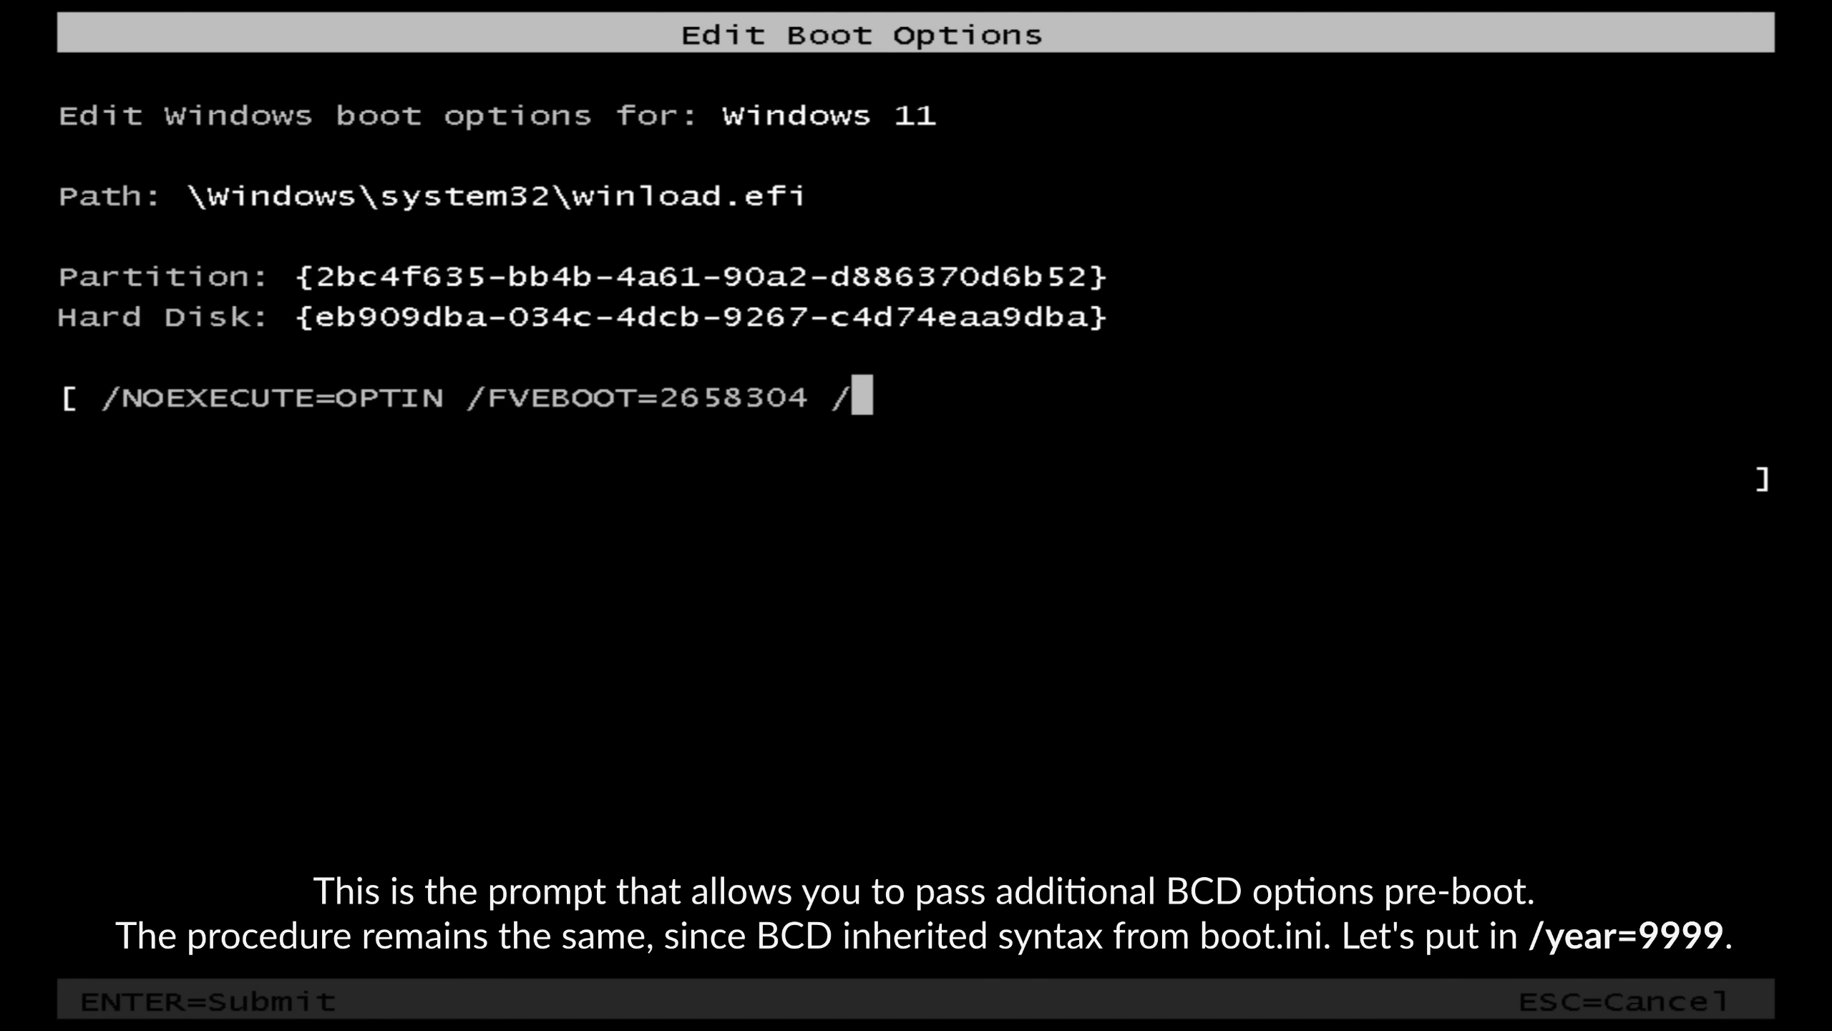
pyautogui.write('YEAR=9999')
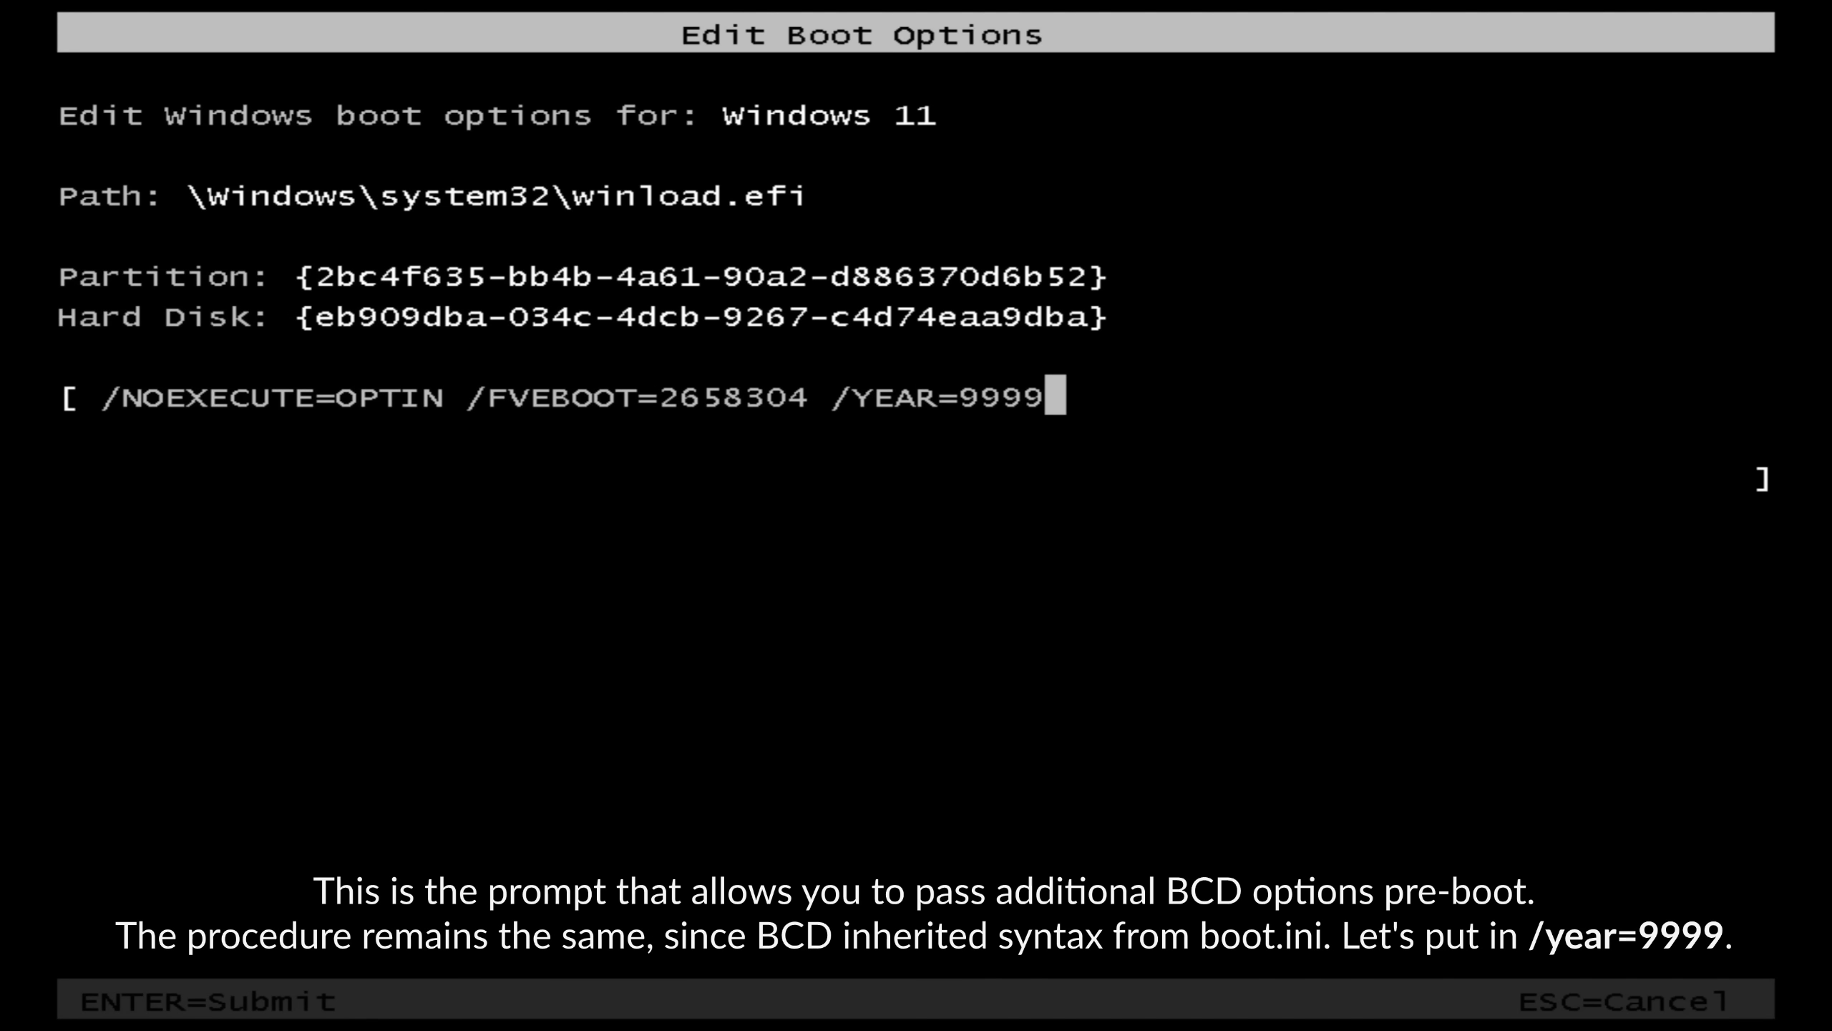
# Boot Windows with /YEAR=9999, then try the PC settings account link
pyautogui.press('Return')
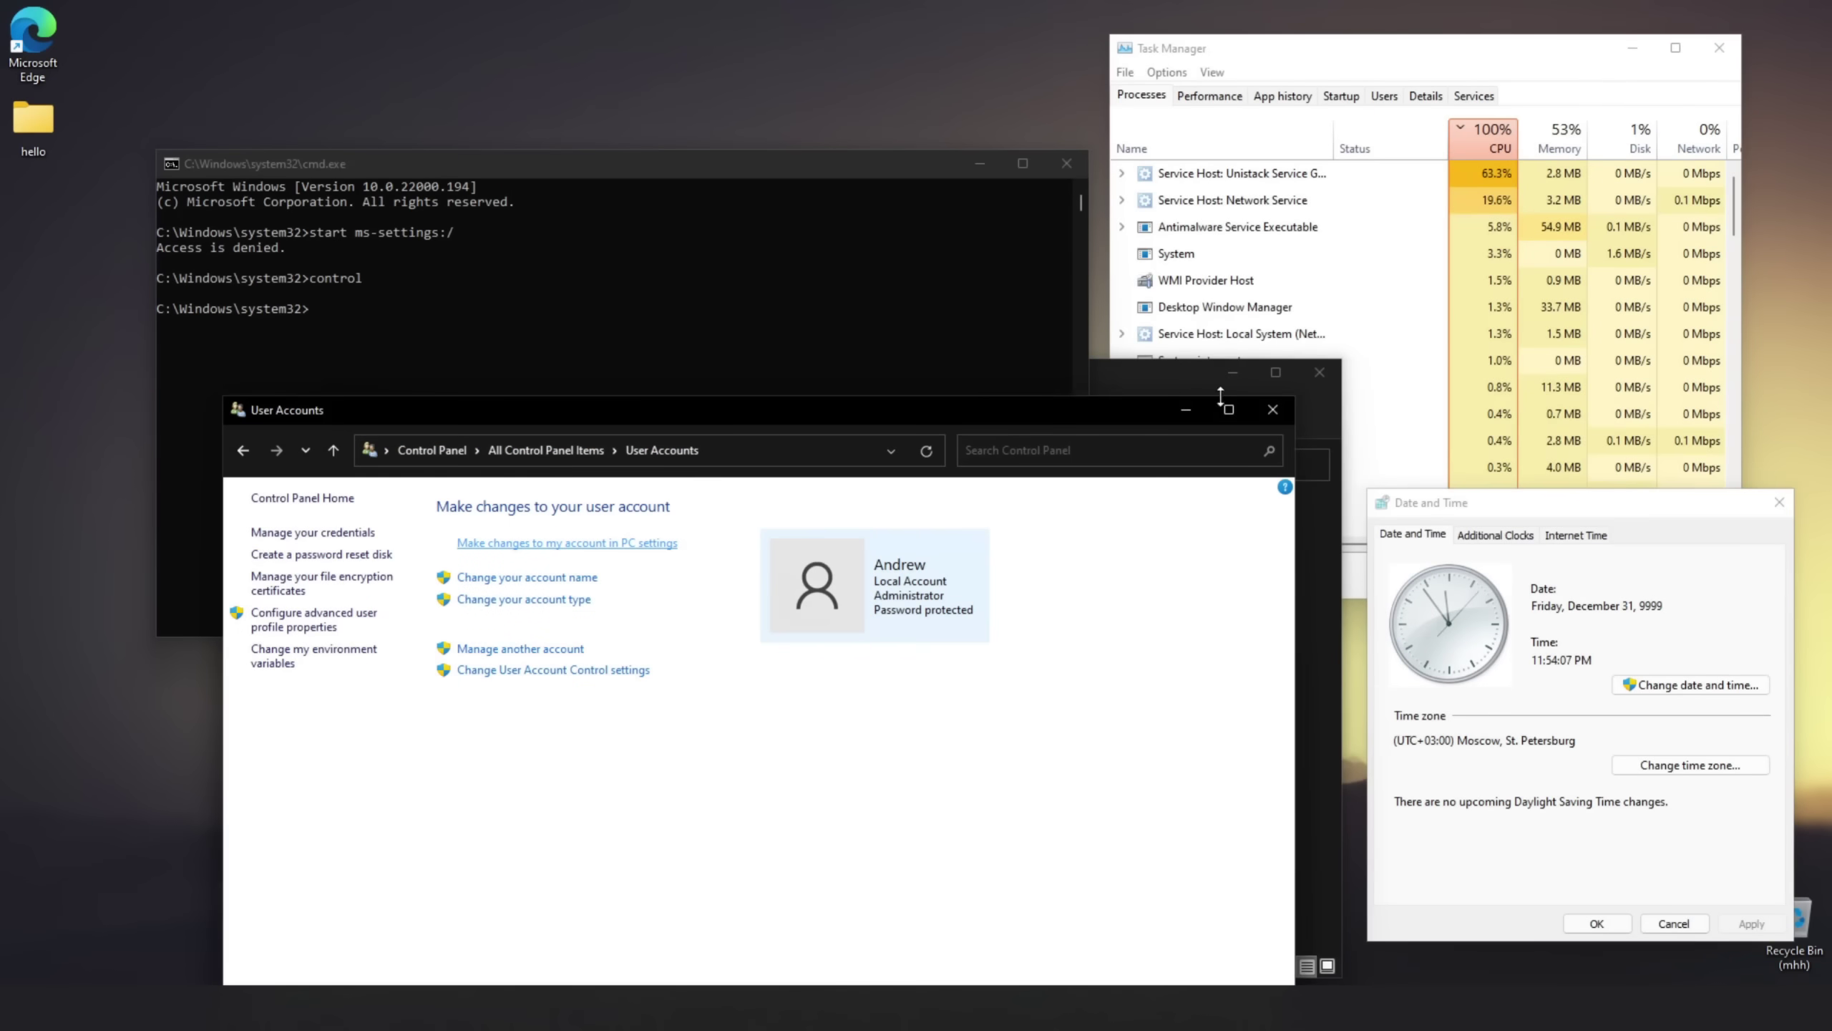
pyautogui.click(390, 451)
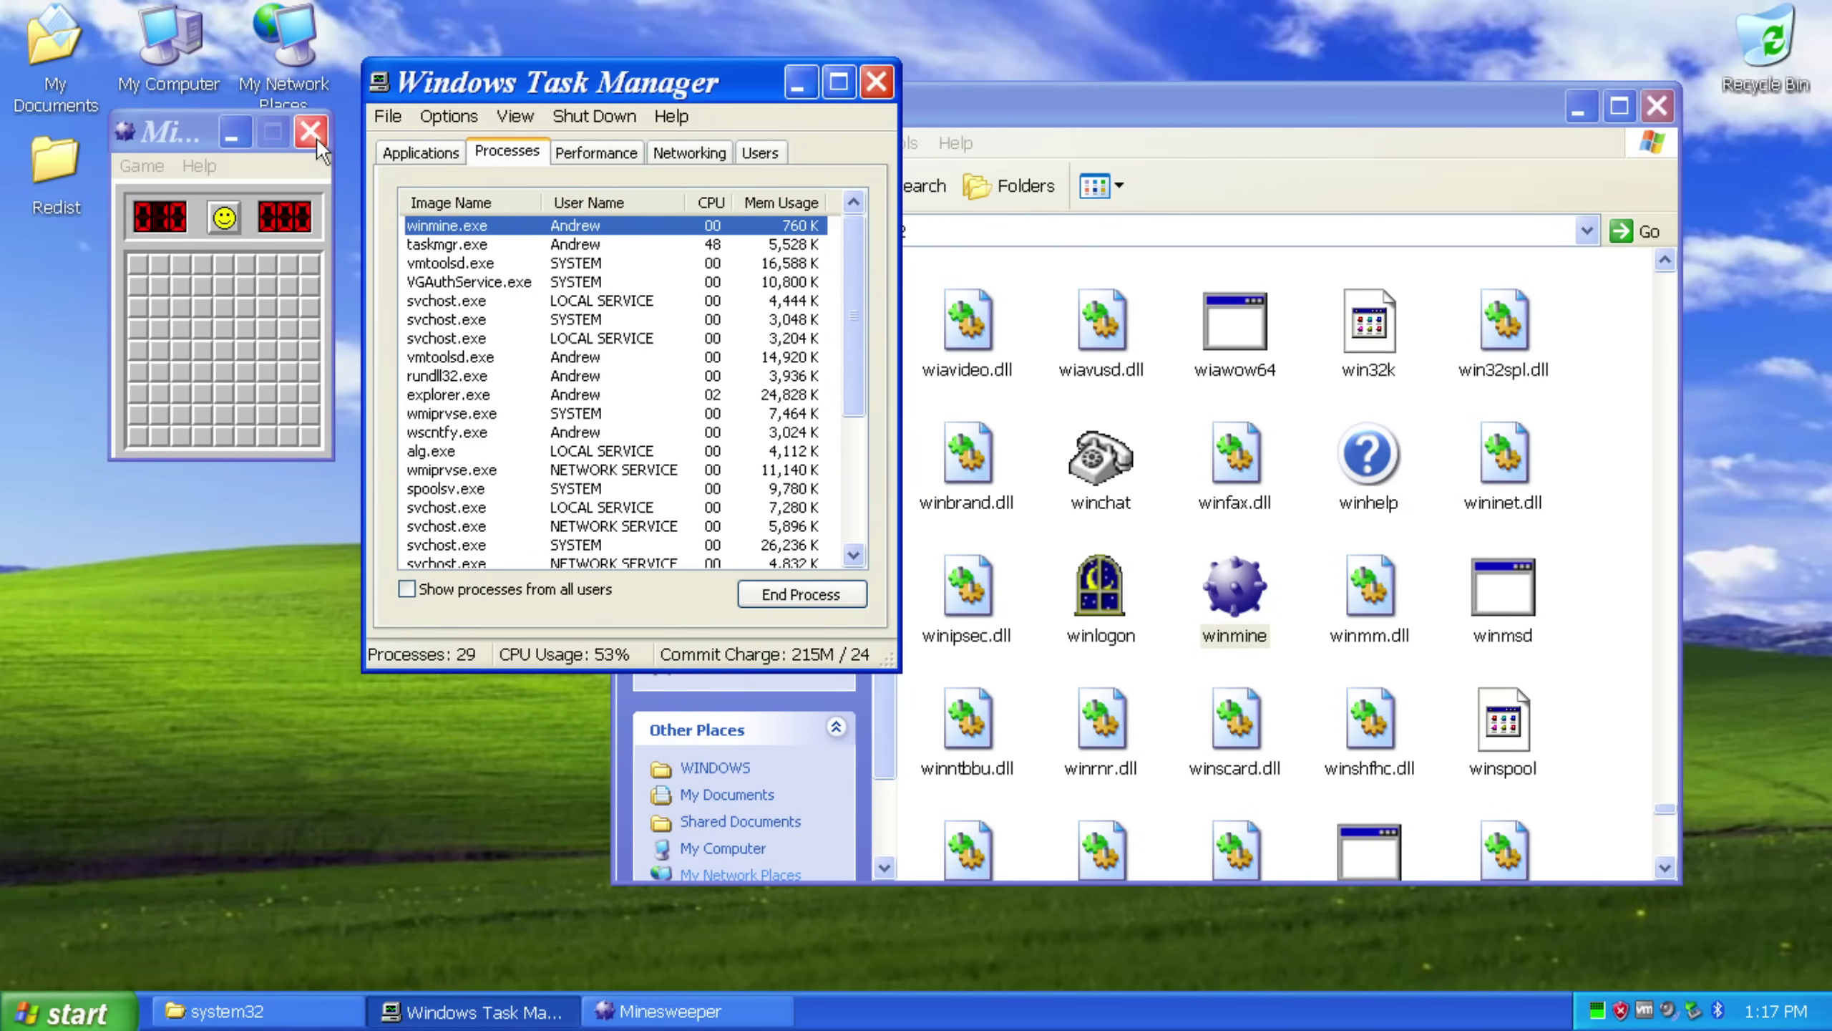
pyautogui.moveTo(607, 80); pyautogui.dragTo(265, 91)
# Bring the system32 folder window in front of Task Manager
pyautogui.click(1145, 572)
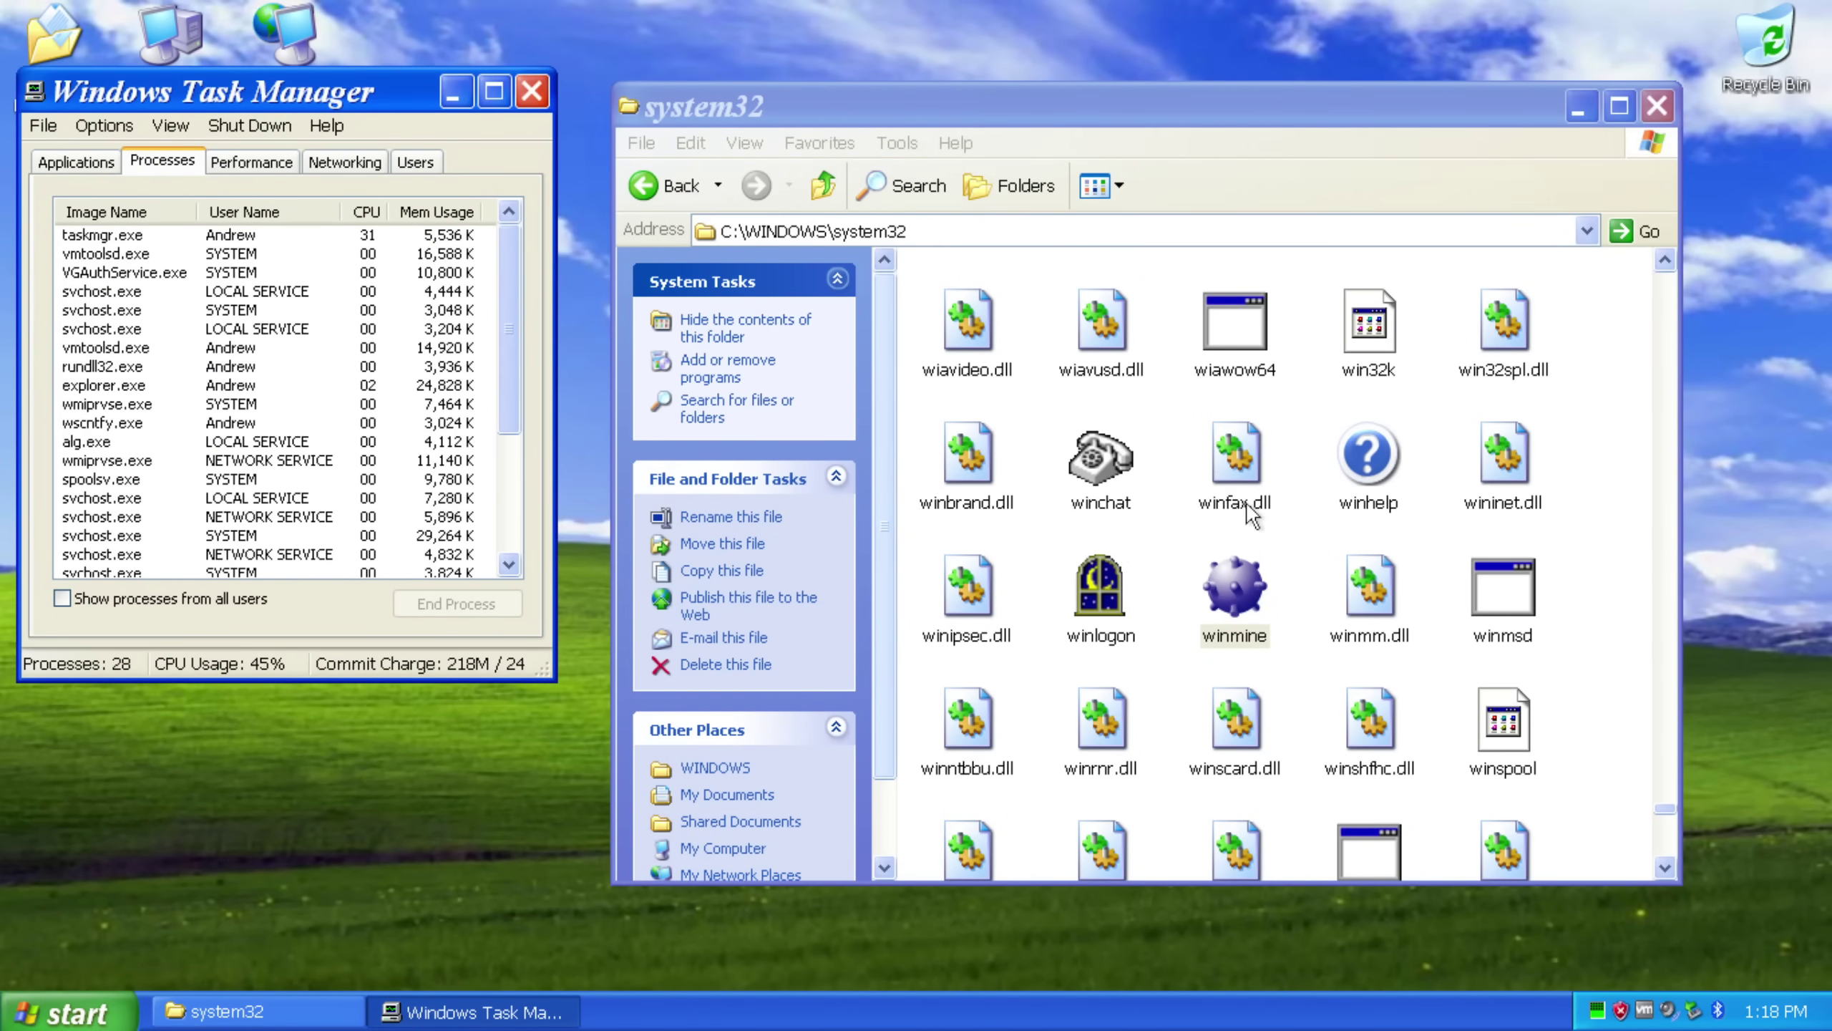
pyautogui.scroll(-5, 1099, 645)
pyautogui.scroll(-3, 1099, 742)
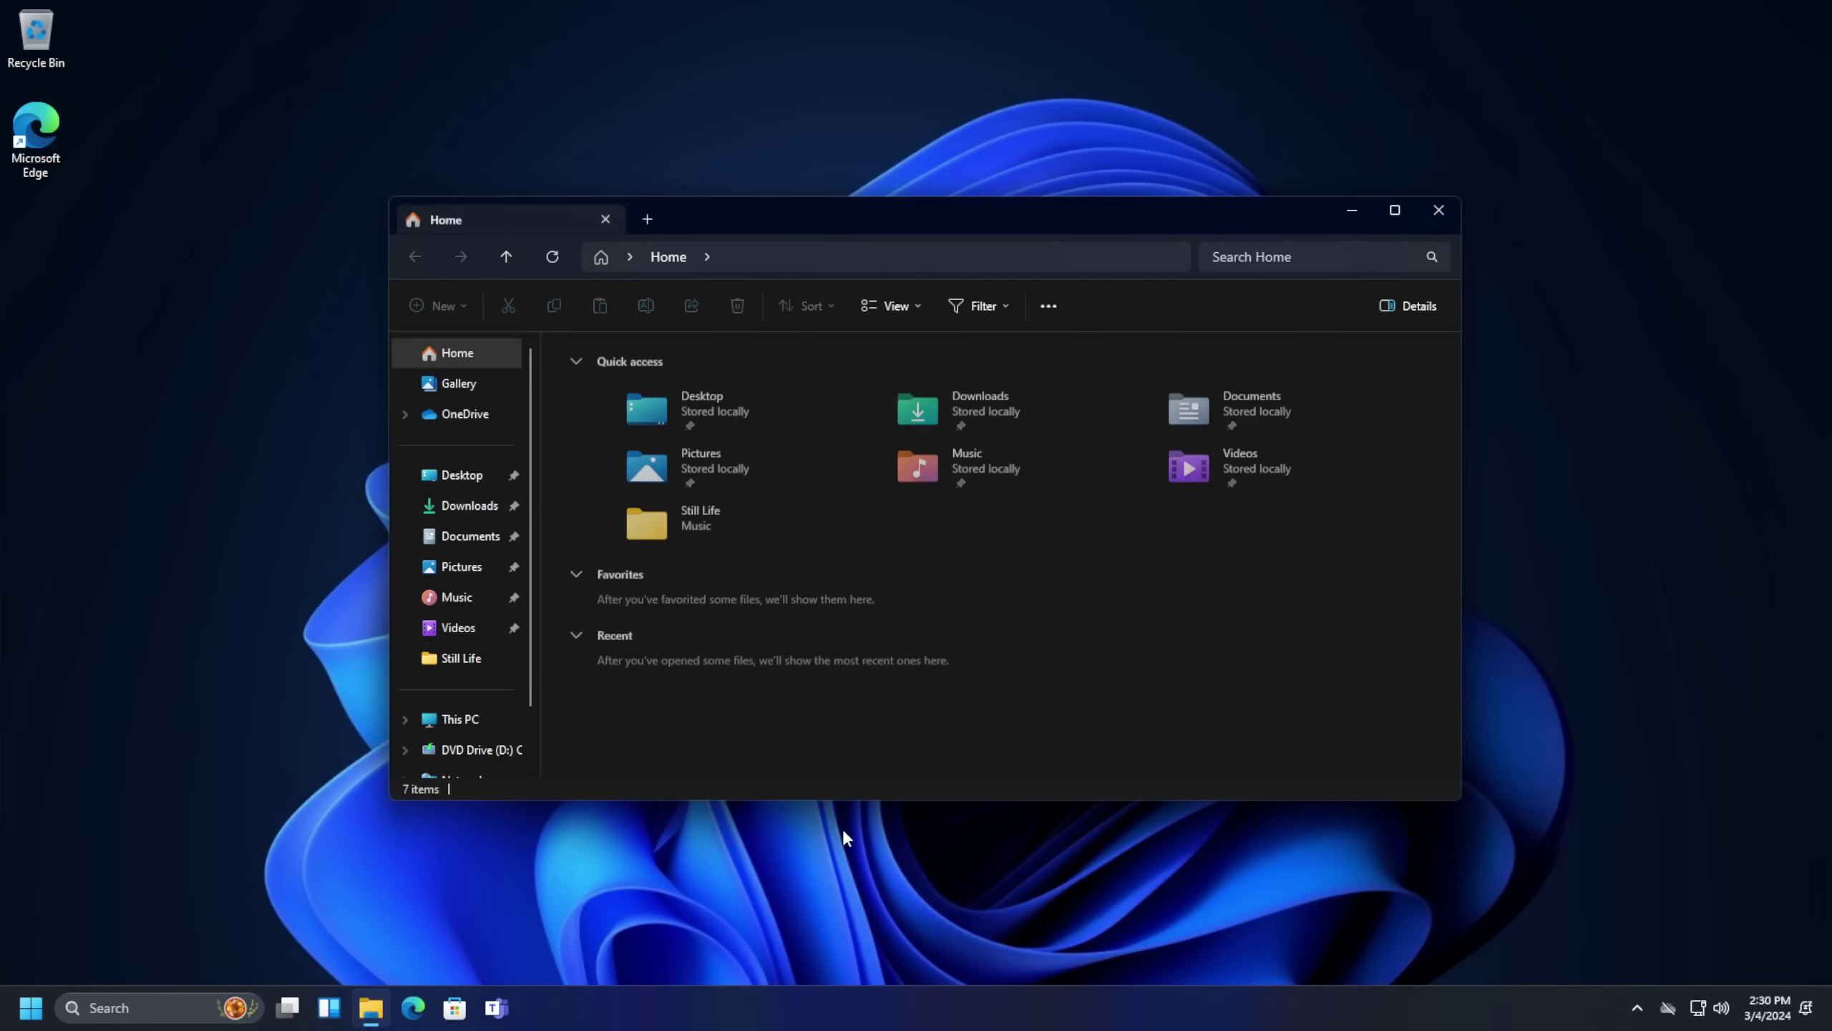
# Play 'Face Of Melinda (Remastered)' from Music > Still Life, then launch Settings from Start
pyautogui.click(457, 597)
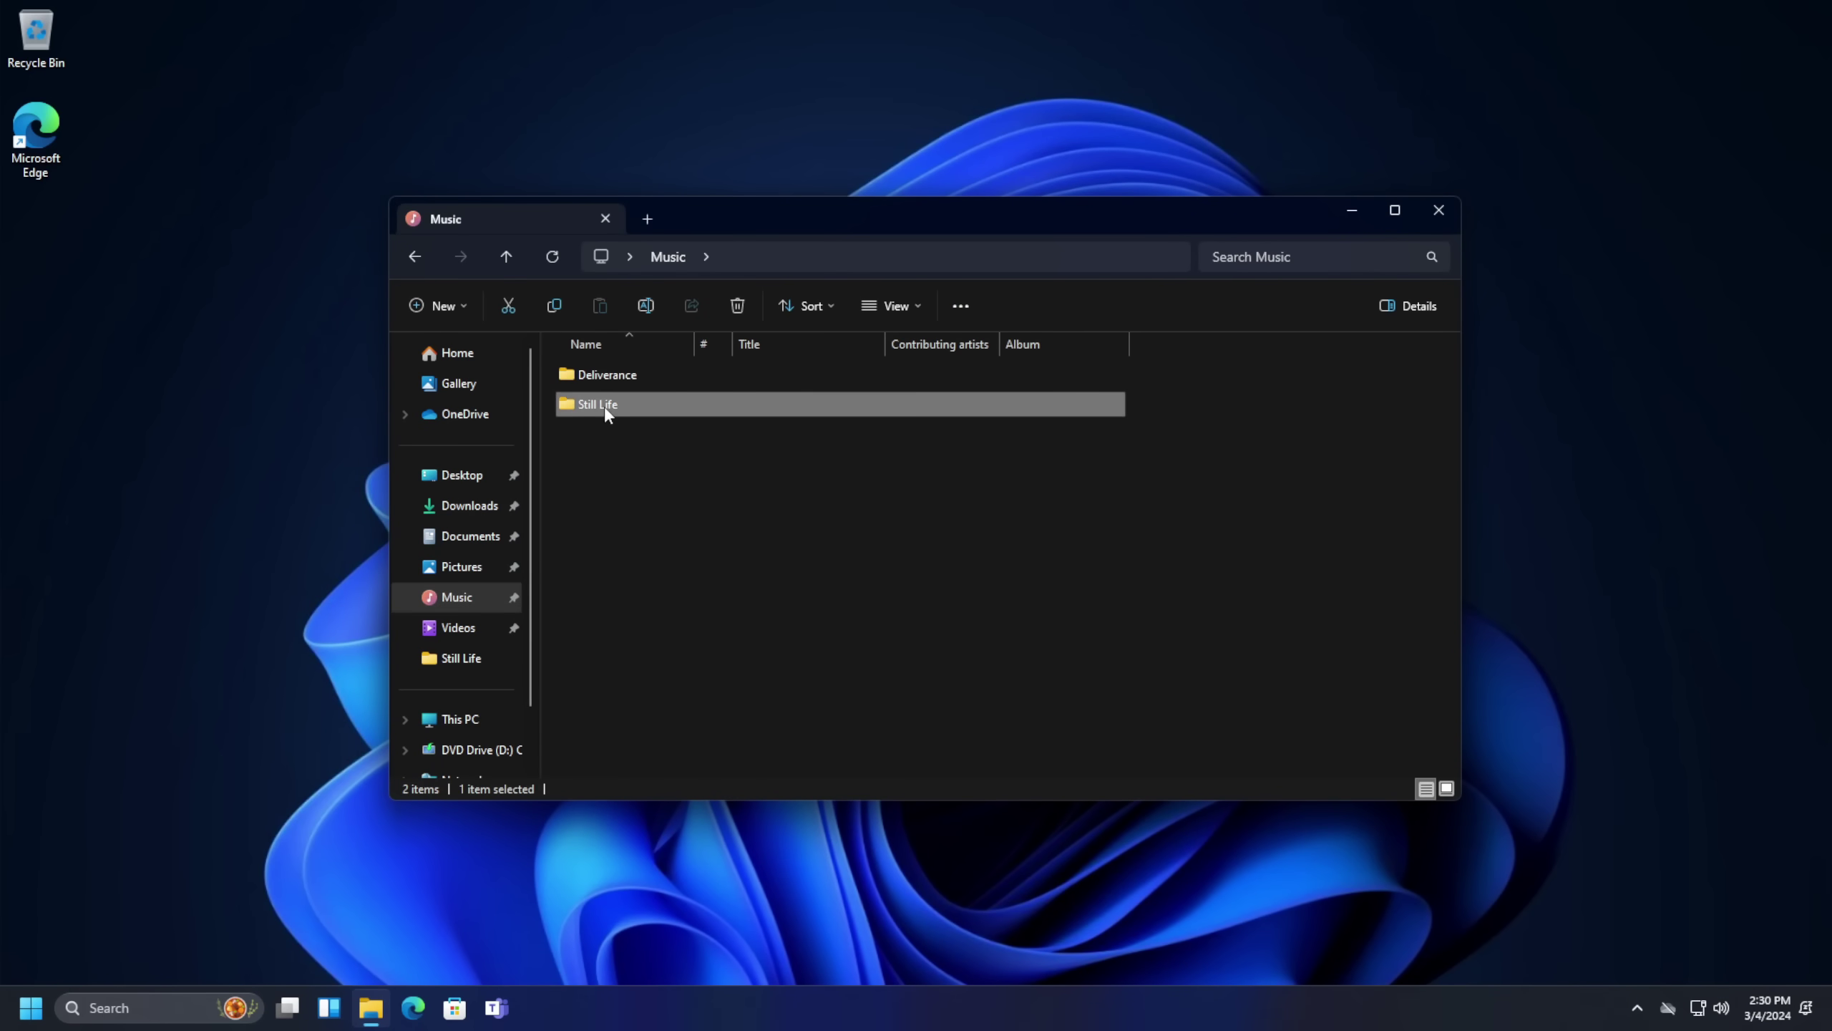
pyautogui.doubleClick(597, 404)
pyautogui.doubleClick(631, 493)
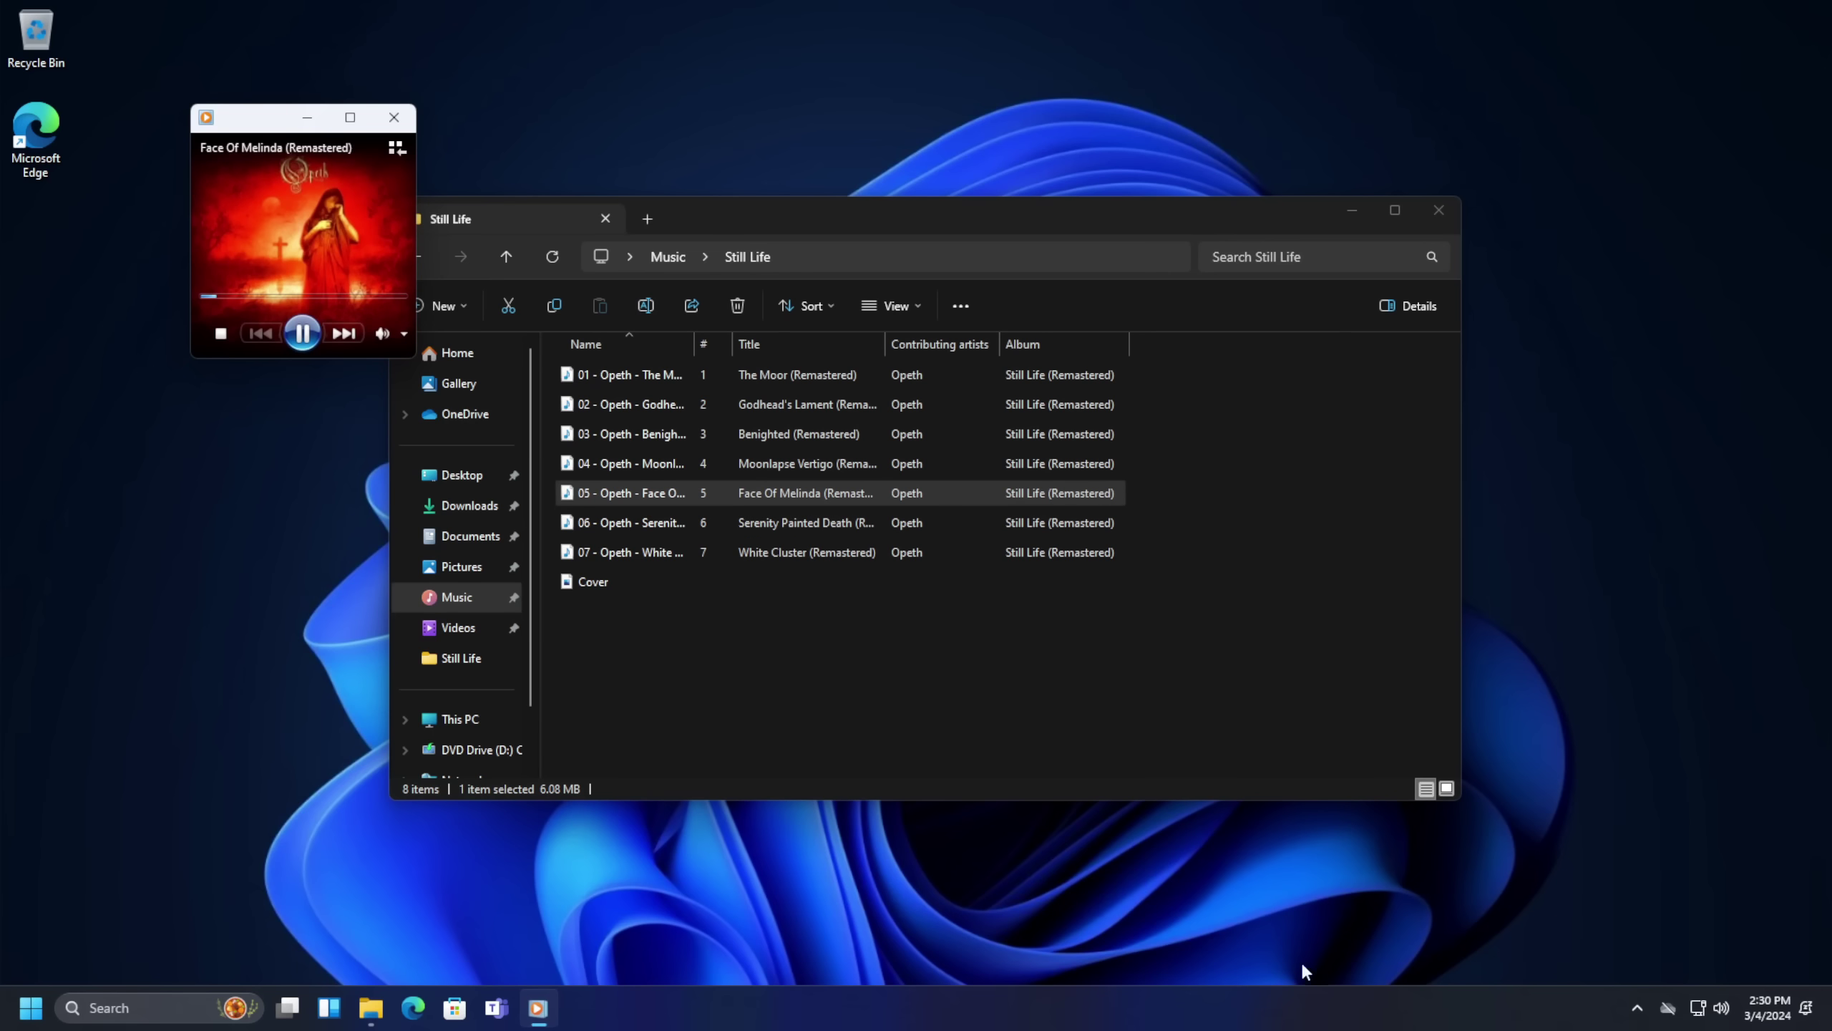
pyautogui.click(29, 1008)
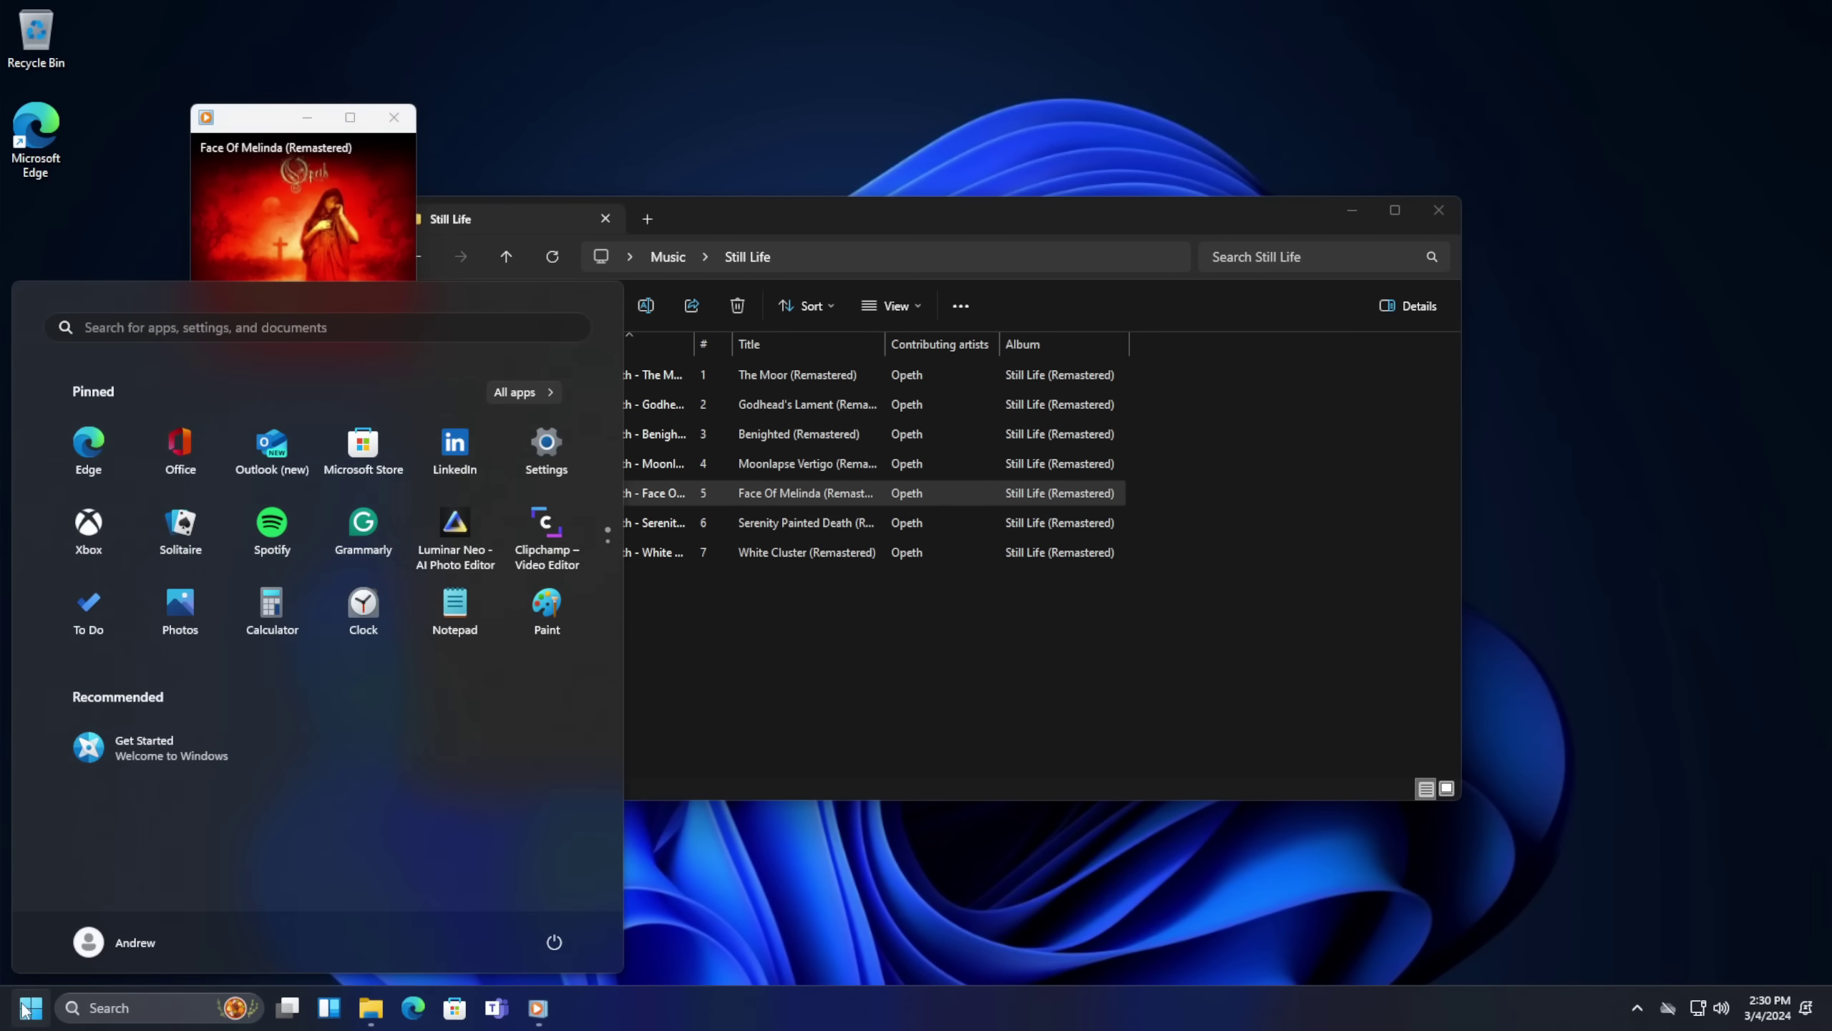
pyautogui.click(546, 450)
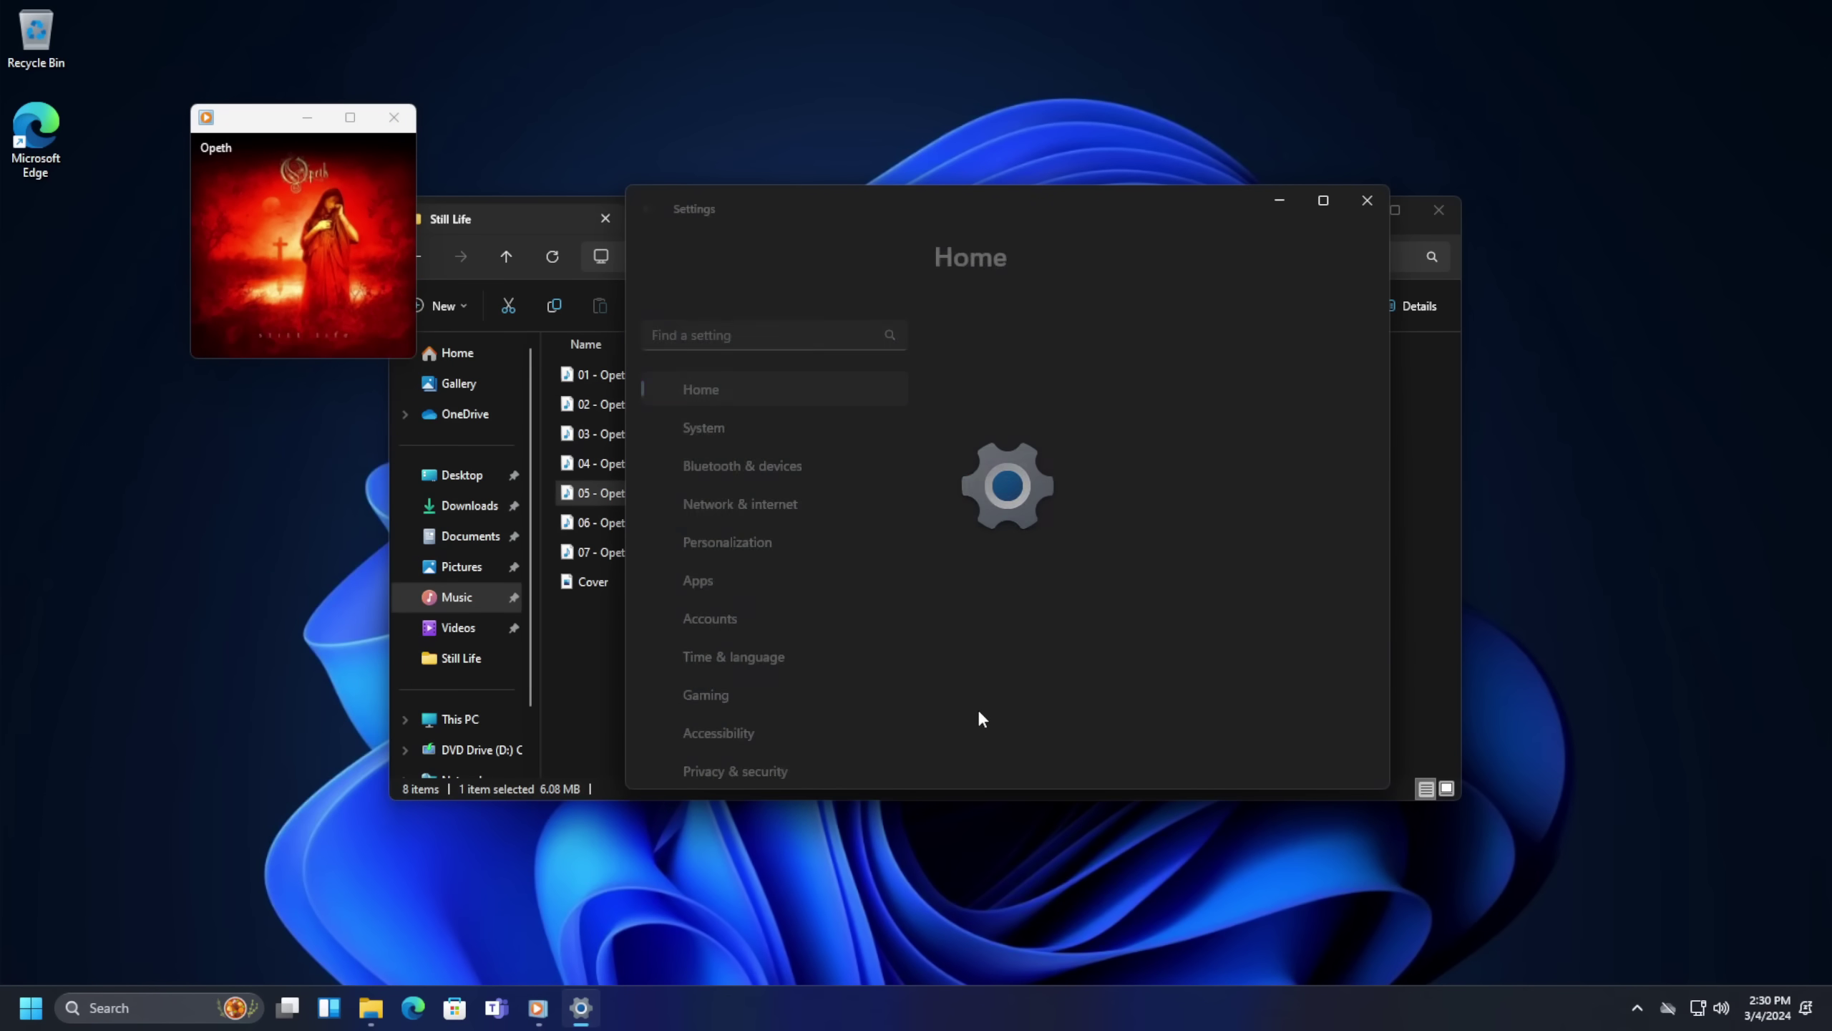
# Turn off automatic time and set the date to January 19, 2038
pyautogui.click(782, 402)
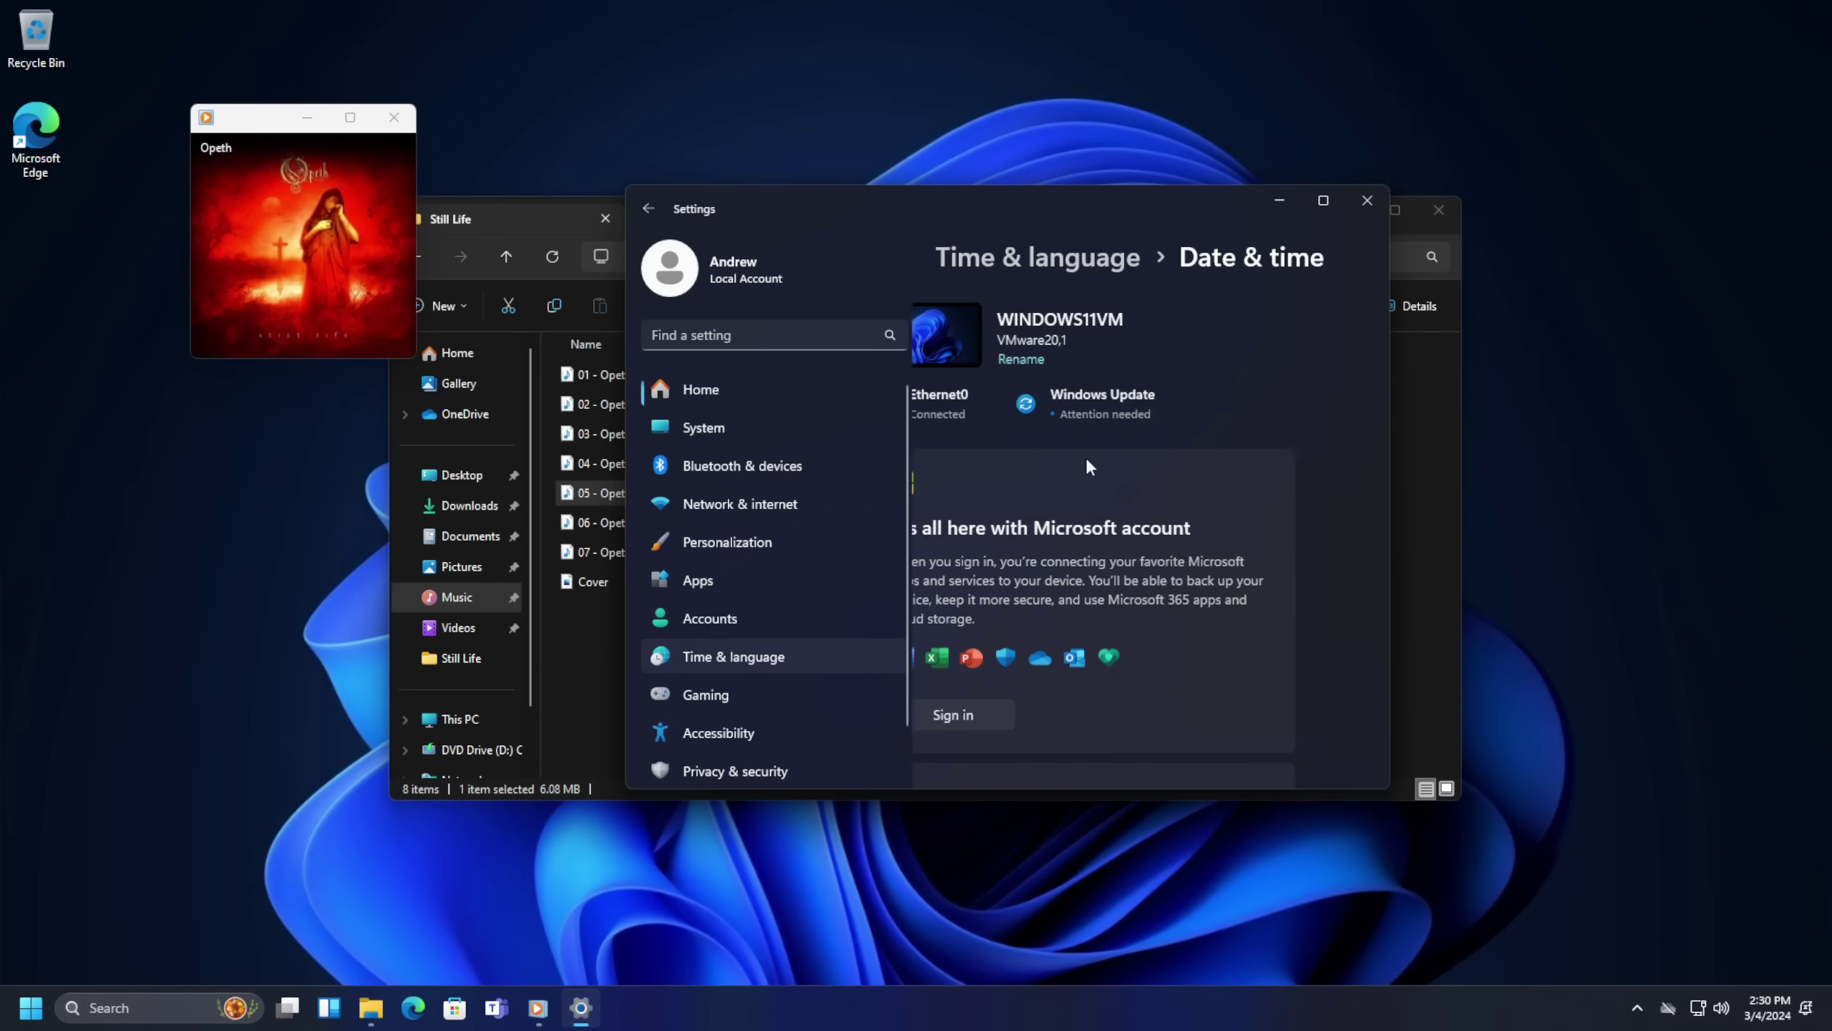
pyautogui.scroll(-2, 1192, 584)
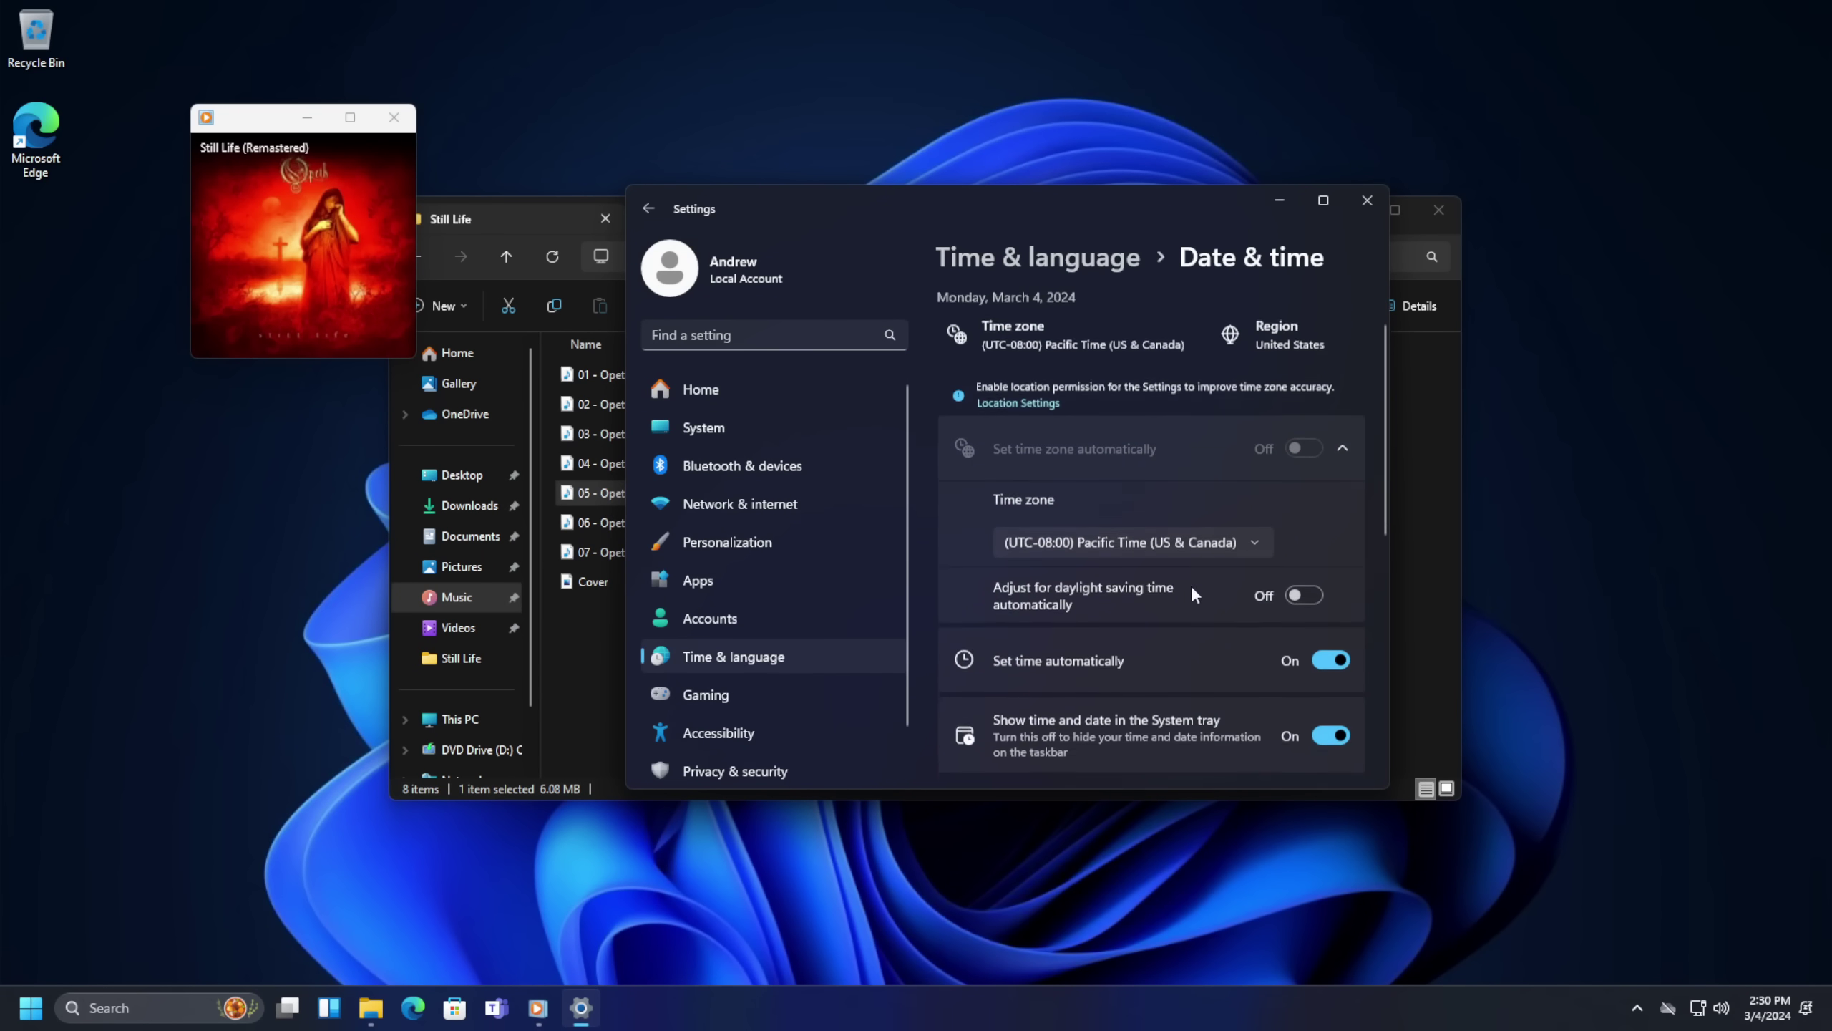
pyautogui.click(1335, 647)
pyautogui.scroll(-2, 1335, 647)
pyautogui.click(1257, 588)
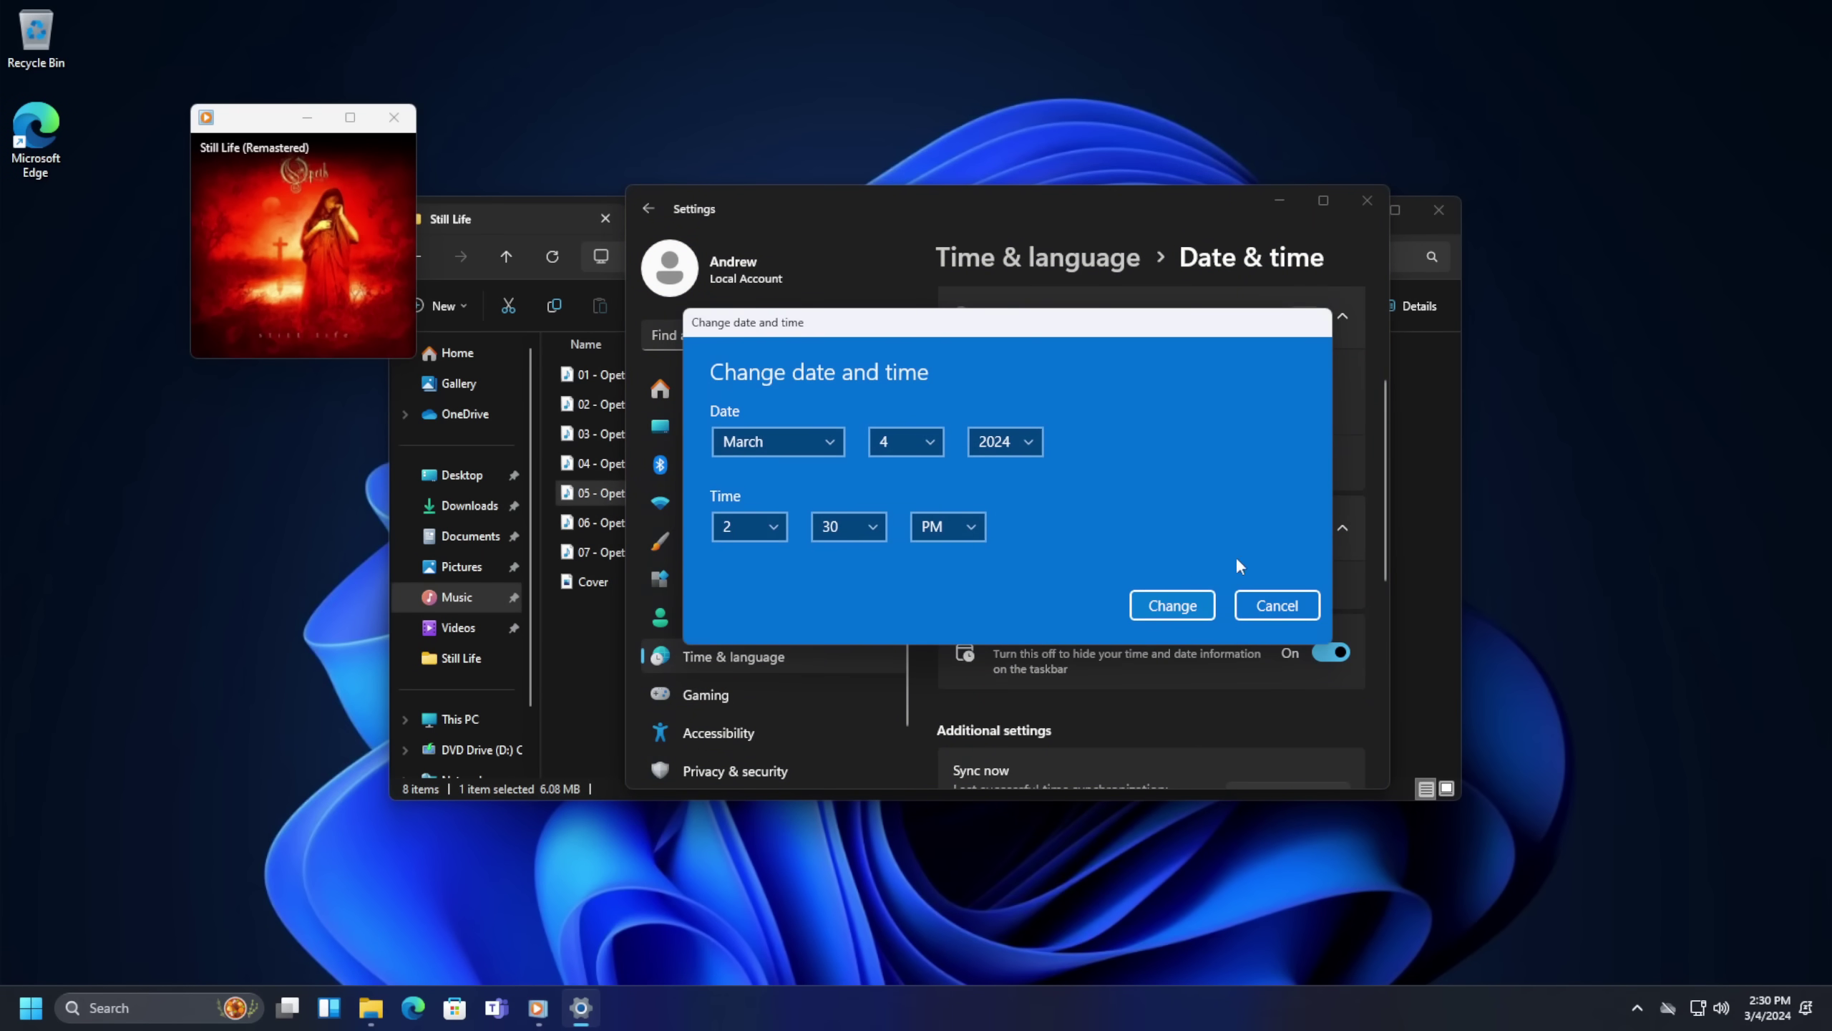
pyautogui.click(1025, 447)
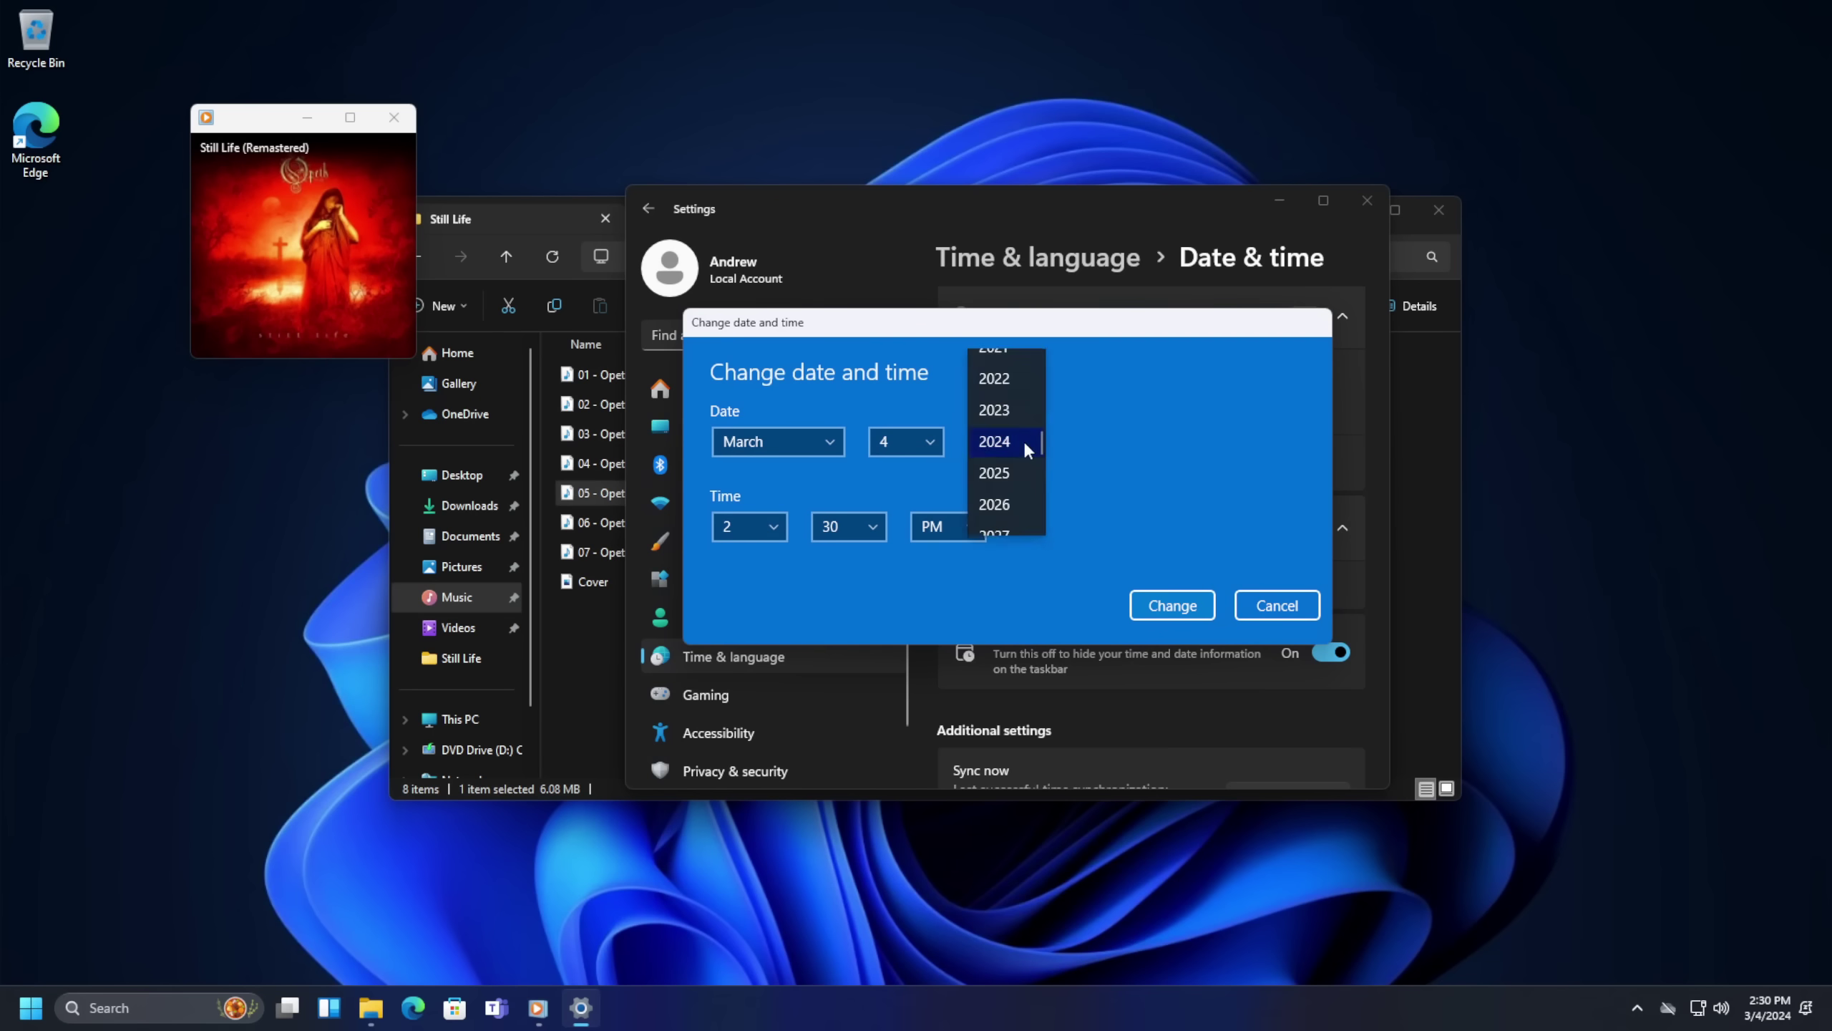
pyautogui.scroll(-4, 1017, 457)
pyautogui.scroll(-3, 1016, 459)
pyautogui.scroll(-1, 1018, 464)
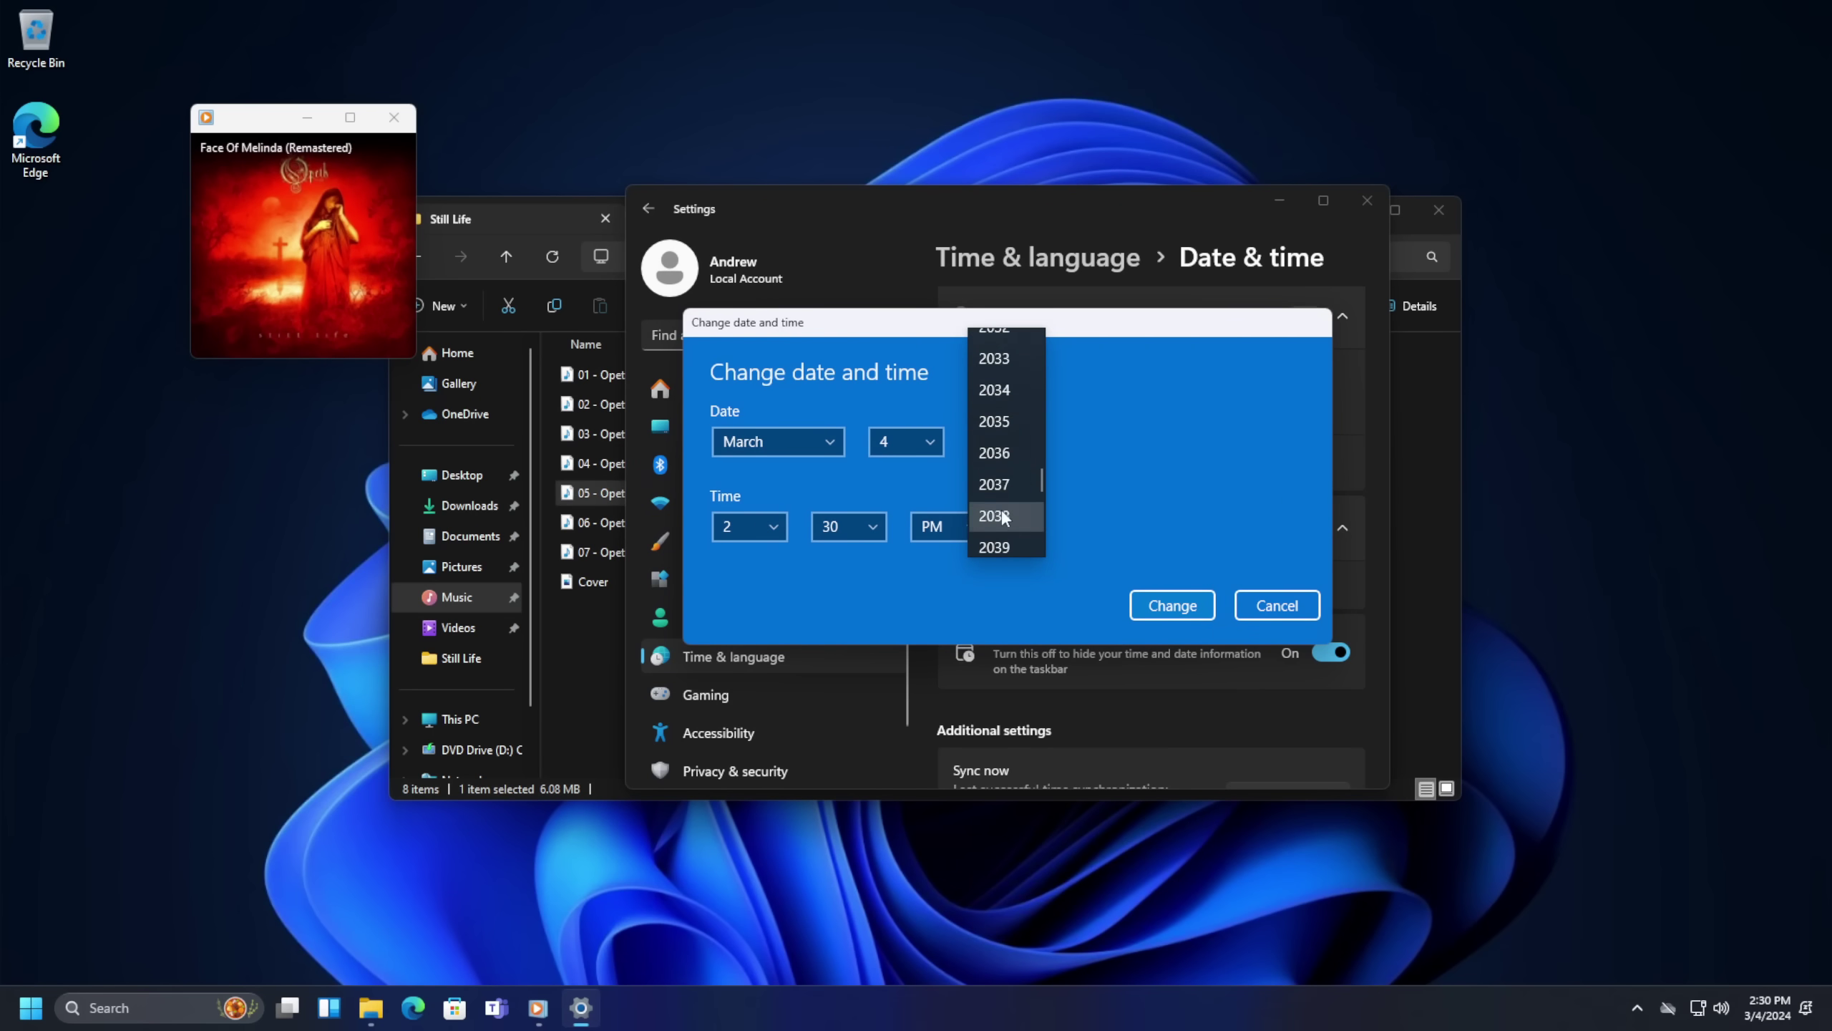
pyautogui.click(1002, 530)
pyautogui.click(778, 442)
pyautogui.click(780, 365)
pyautogui.click(905, 441)
pyautogui.click(894, 541)
# Set the time to 3:14 AM, apply the change, and close Settings
pyautogui.click(751, 526)
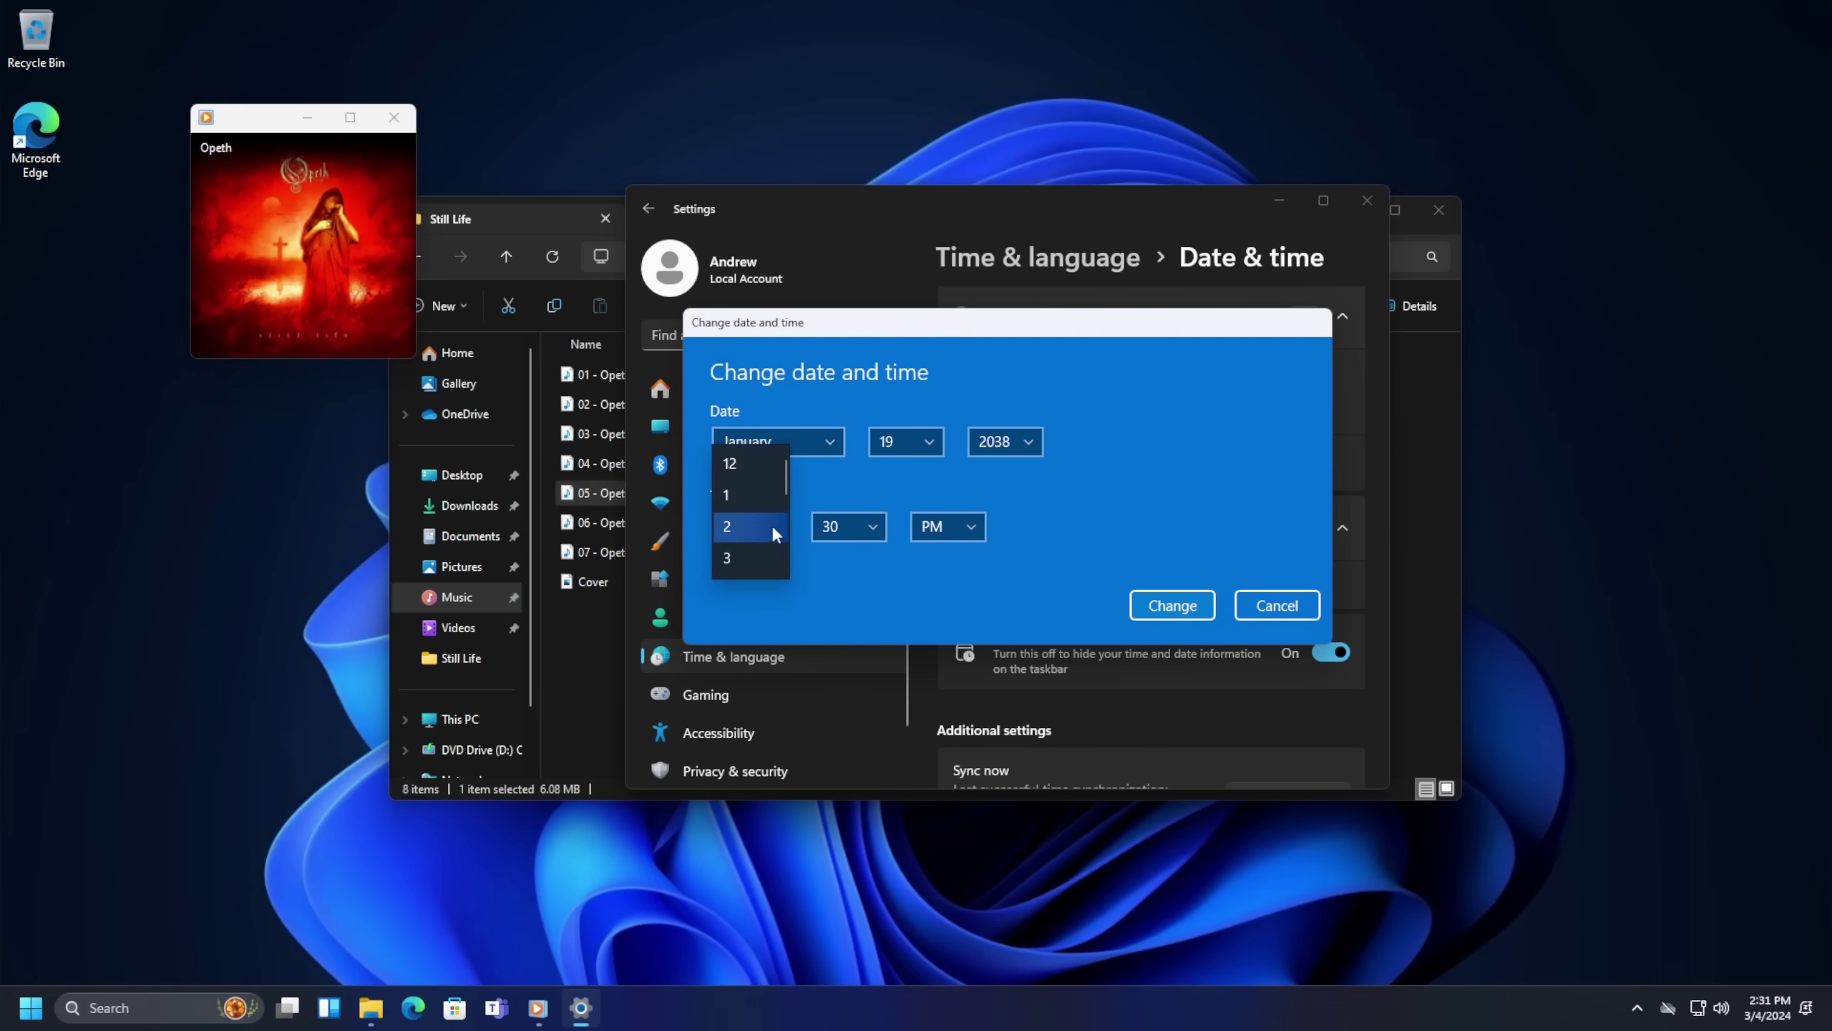
pyautogui.click(751, 559)
pyautogui.click(849, 526)
pyautogui.click(859, 526)
pyautogui.click(950, 525)
pyautogui.click(932, 494)
pyautogui.click(1170, 606)
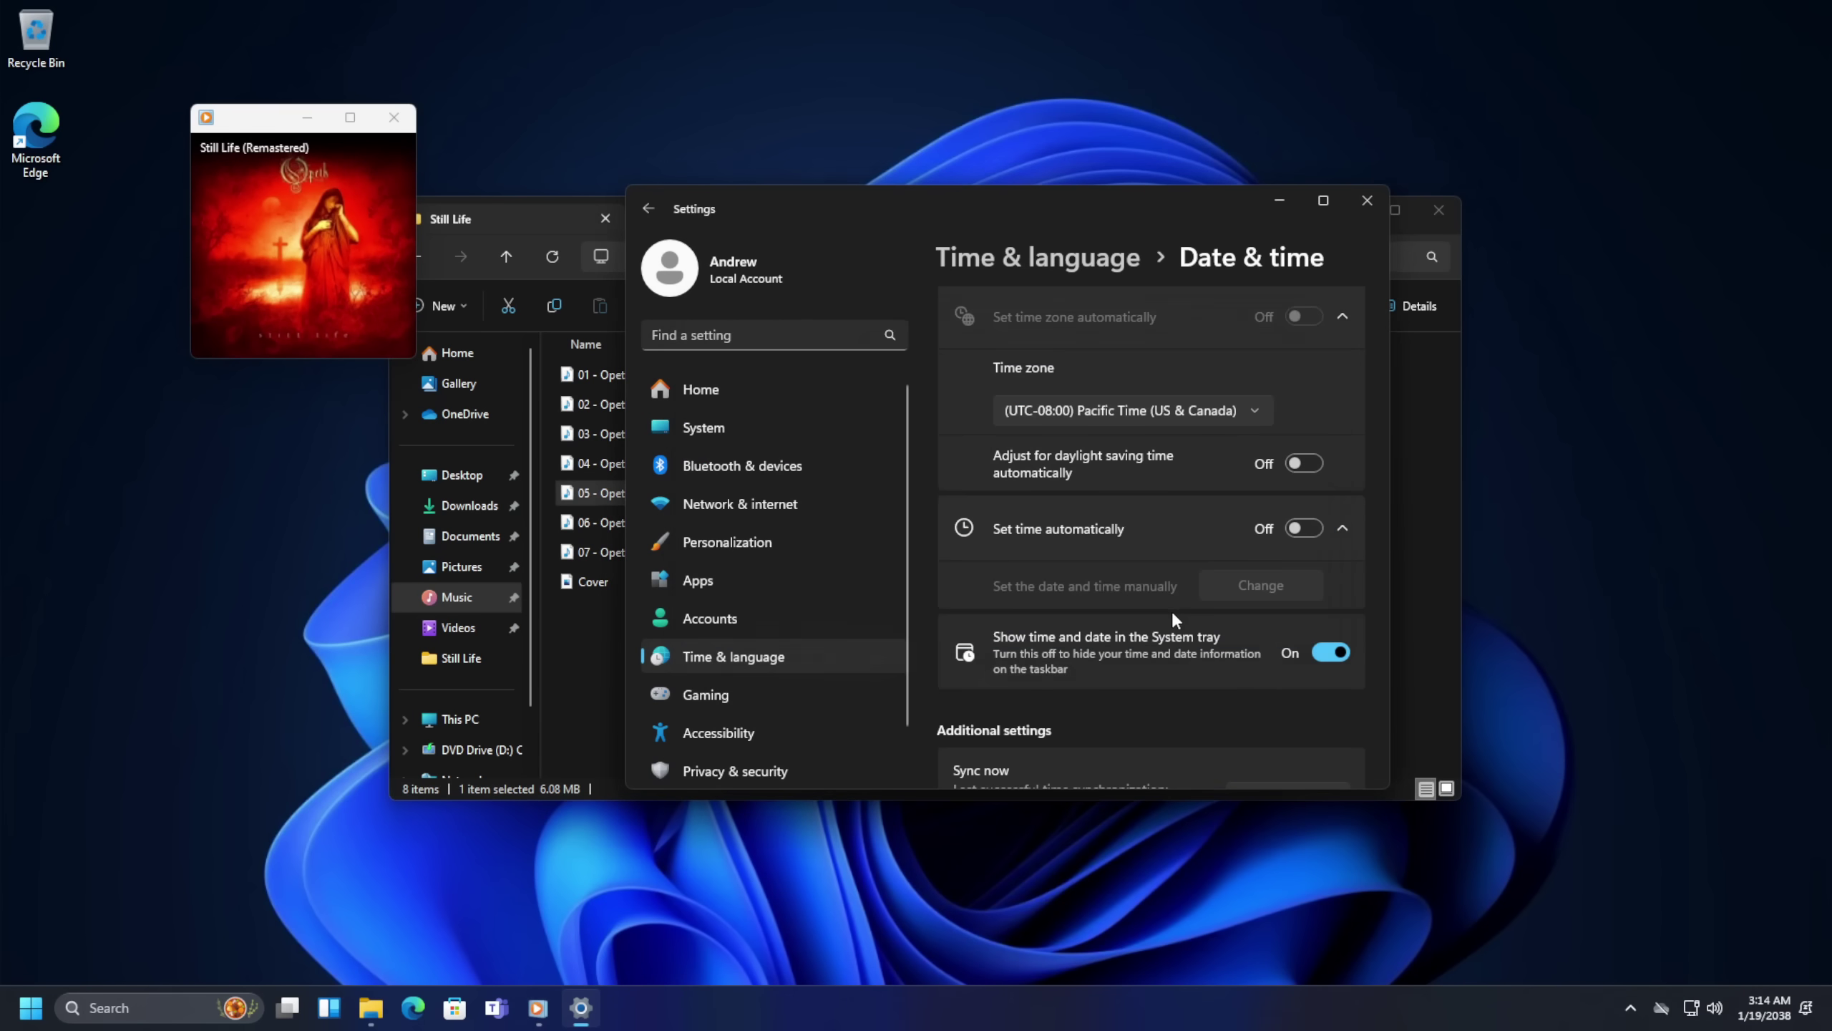
pyautogui.click(1368, 201)
# Place Task Manager on the right, select wmplayer.exe in Details, and expand the player's library
pyautogui.rightClick(919, 1019)
pyautogui.click(988, 936)
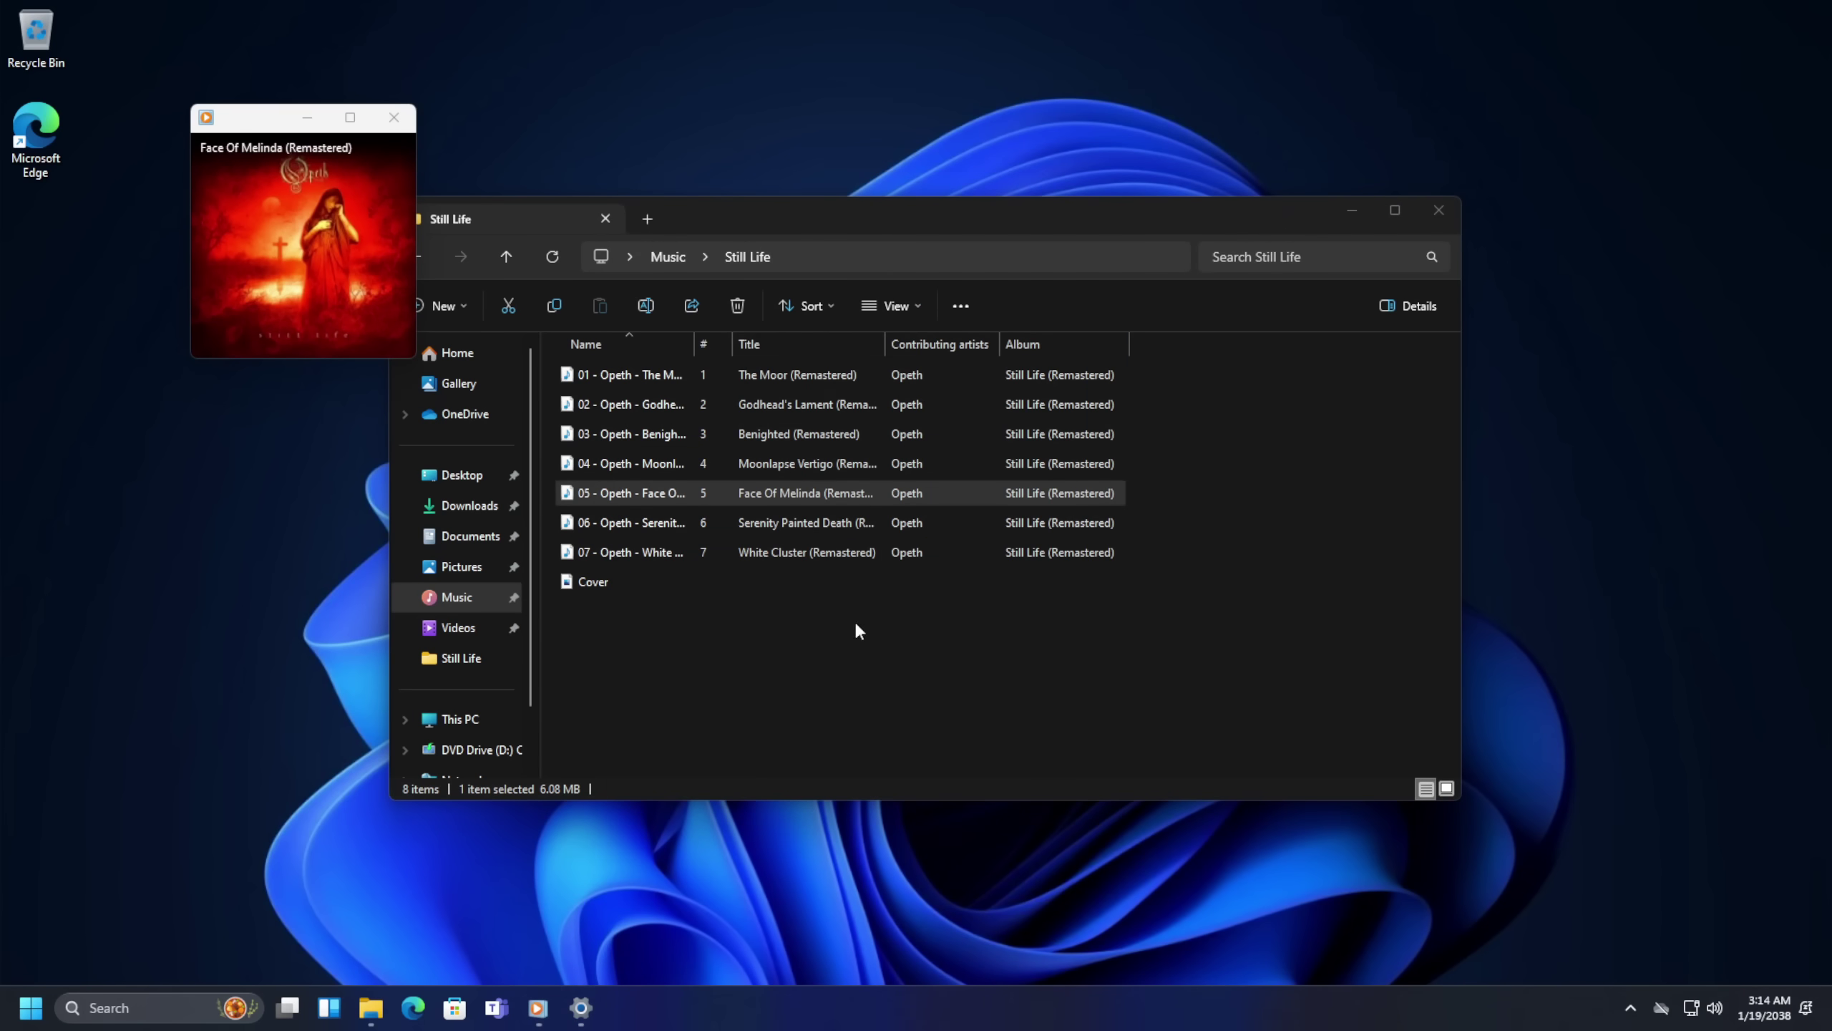
pyautogui.moveTo(604, 131); pyautogui.dragTo(1400, 130)
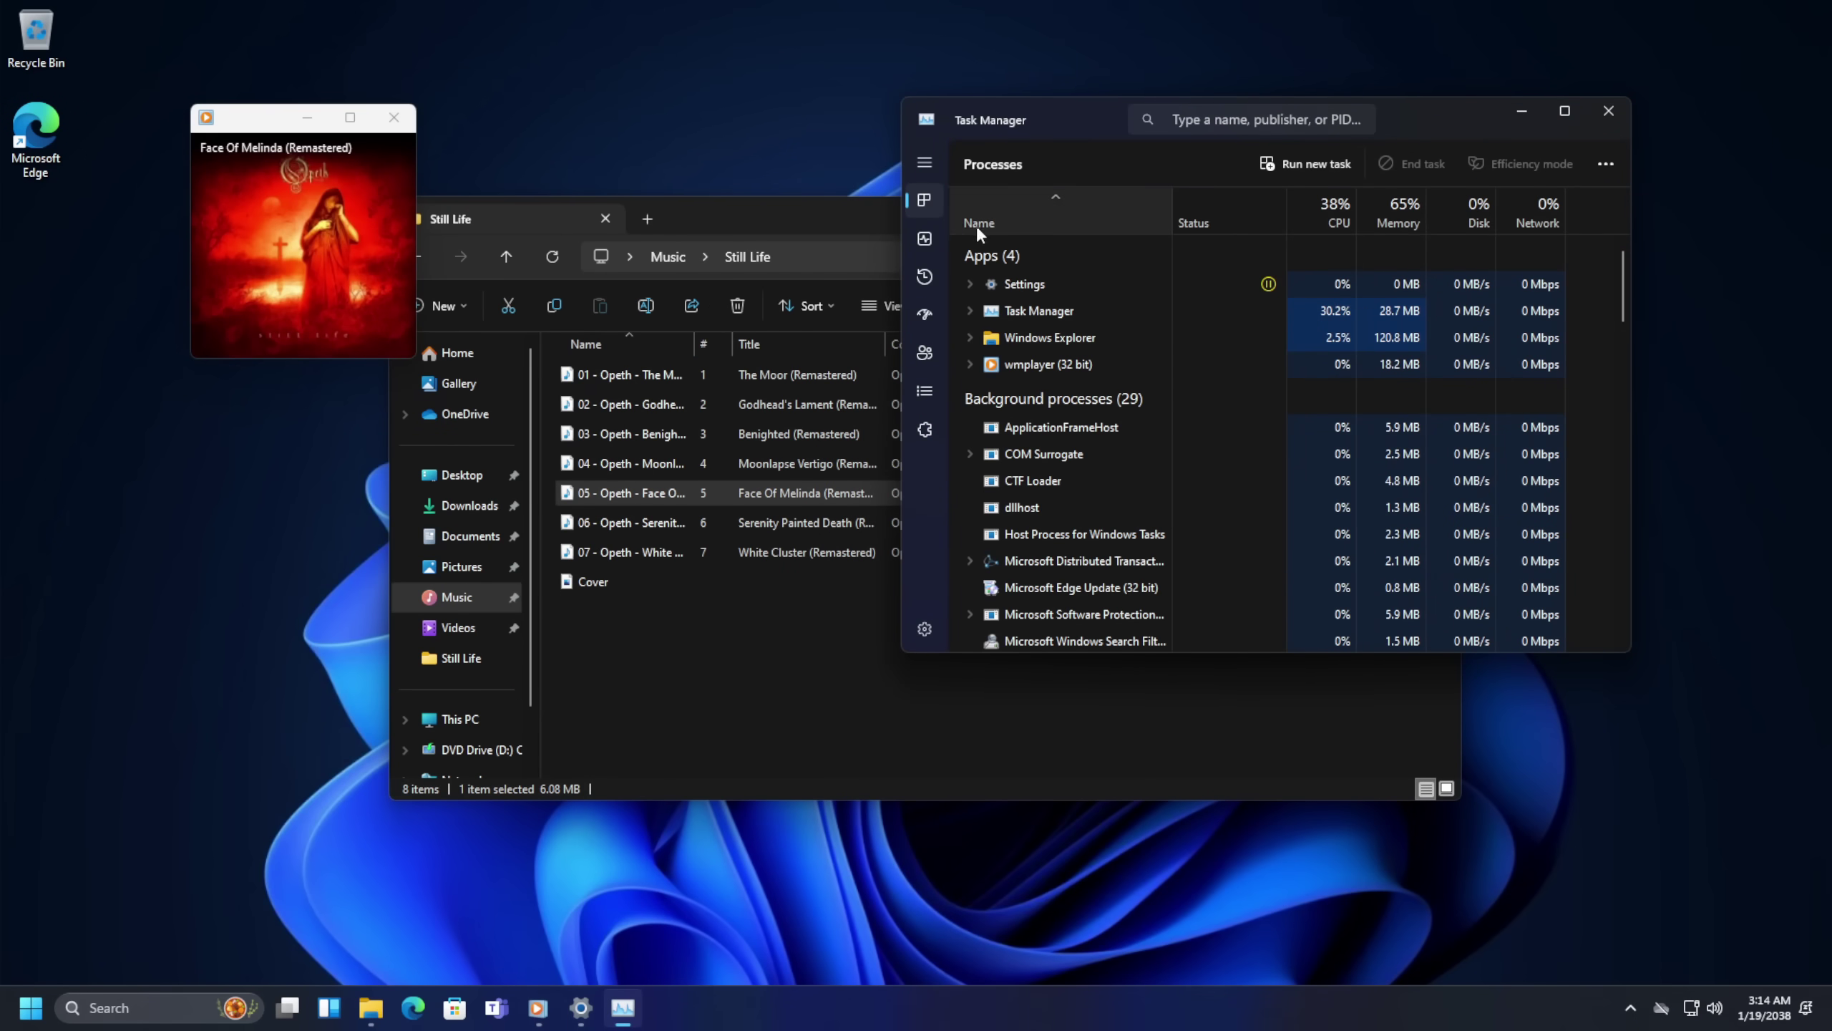
pyautogui.click(923, 389)
pyautogui.scroll(-10, 1059, 413)
pyautogui.click(1003, 638)
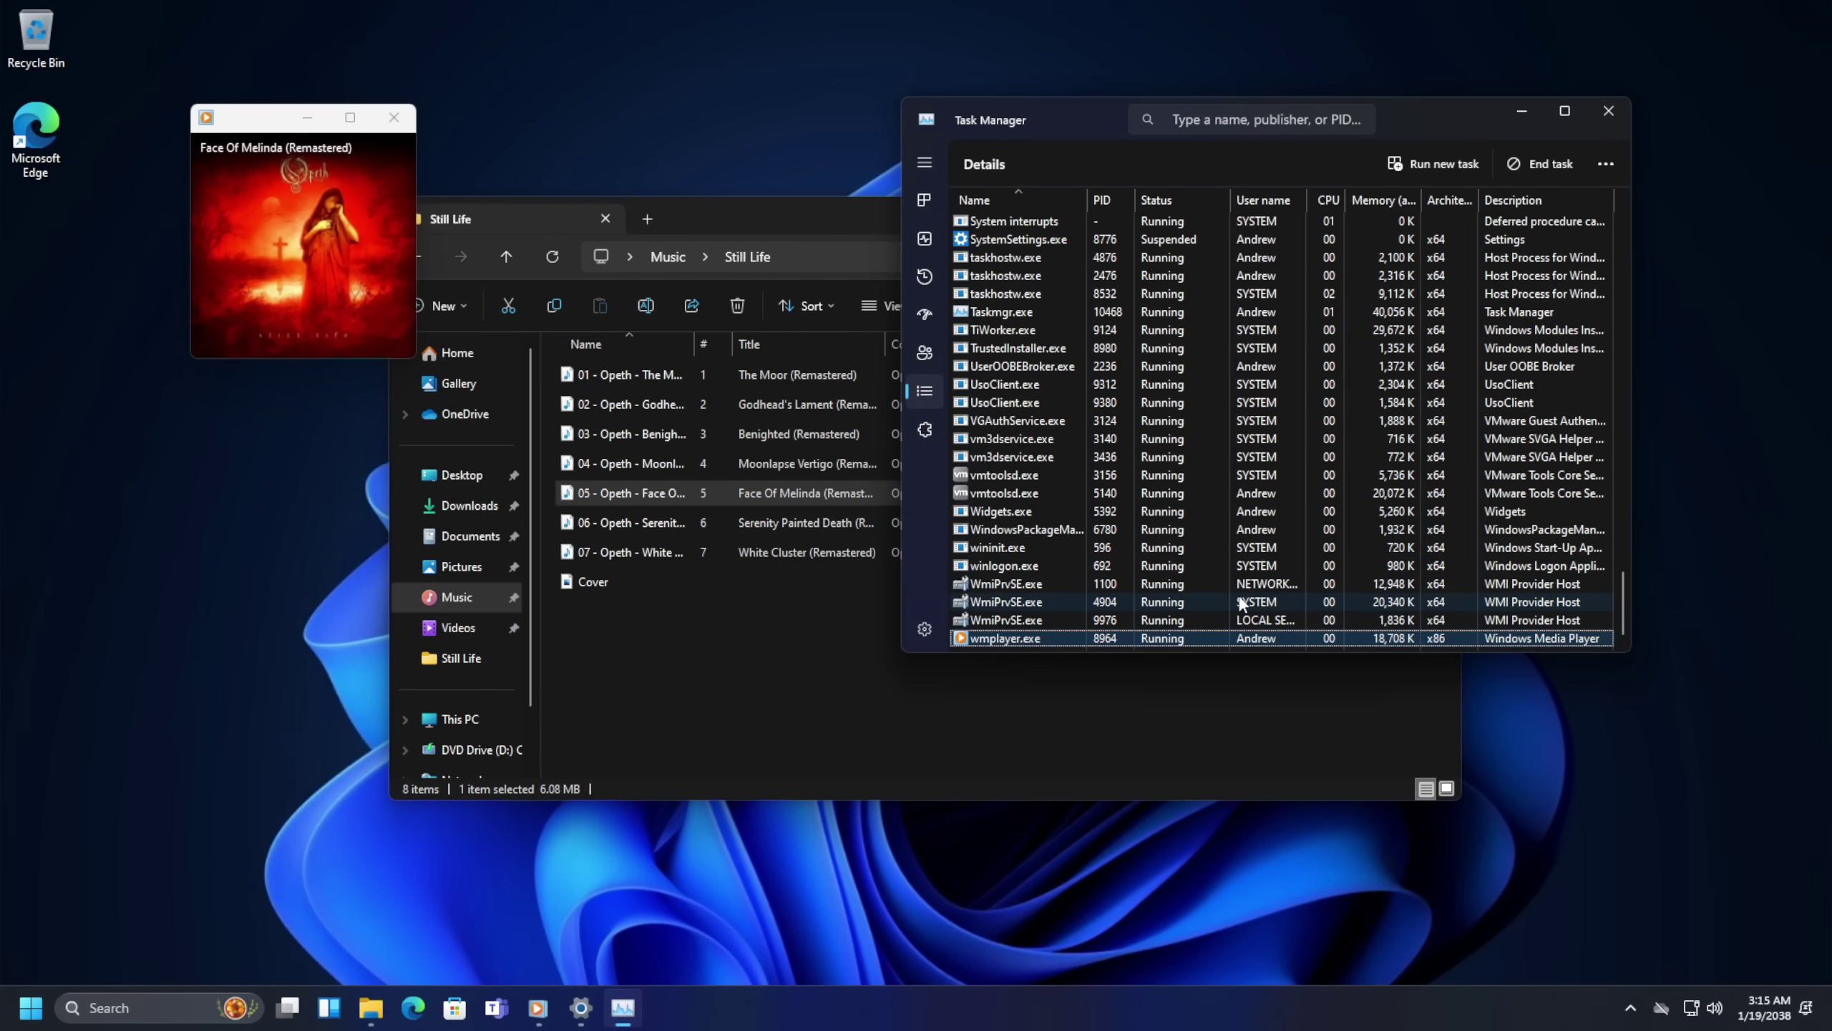
pyautogui.click(255, 132)
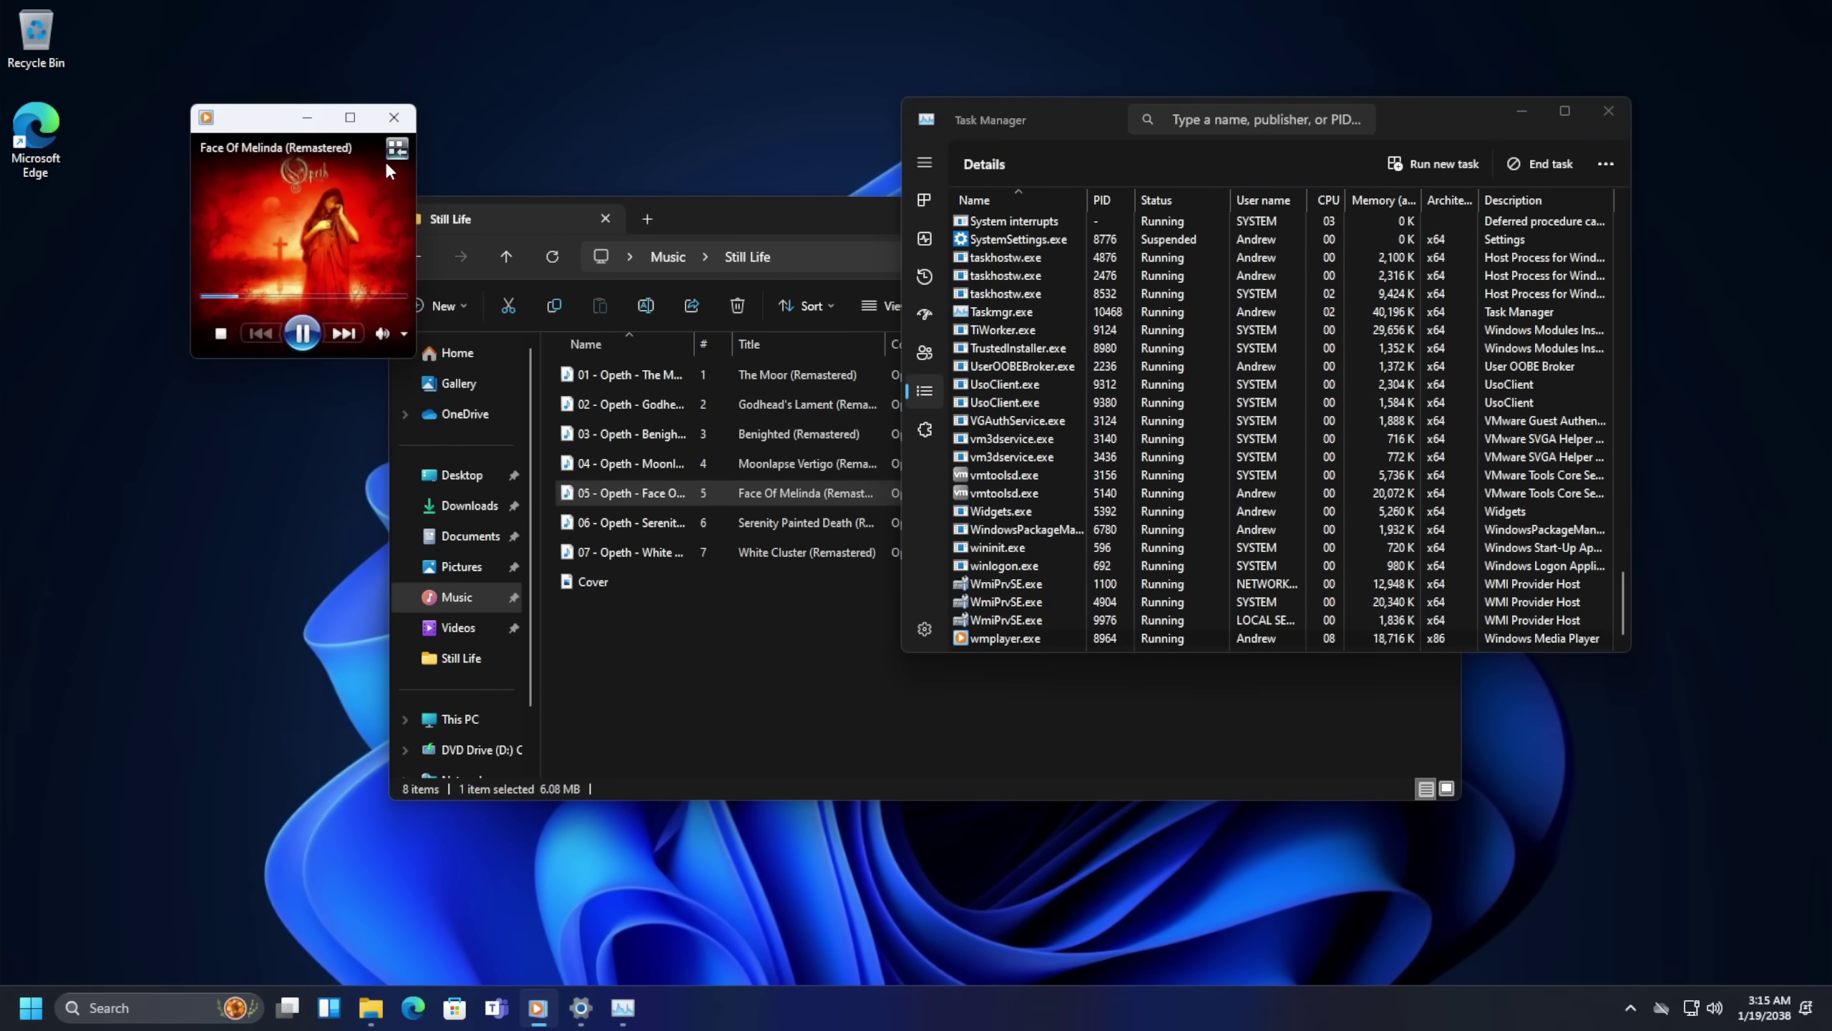
pyautogui.click(394, 148)
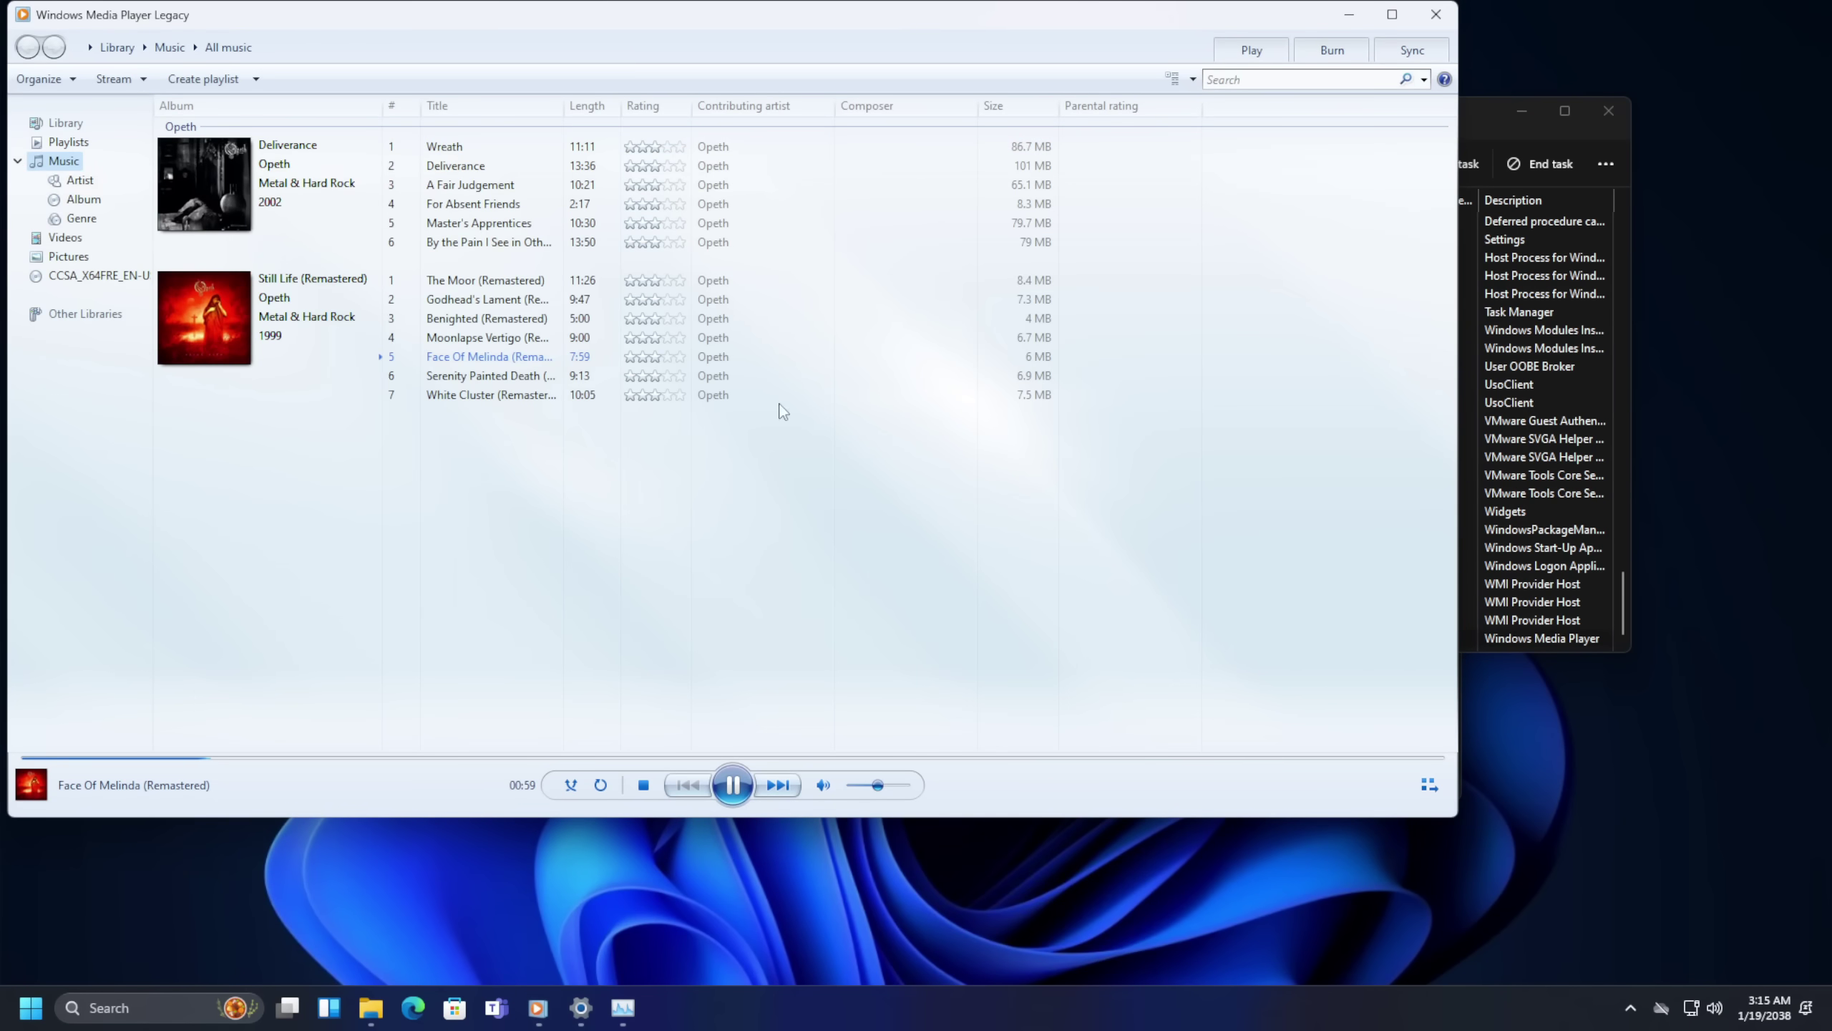
# Rate all Still Life tracks 5 stars and close Windows Media Player Legacy
pyautogui.rightClick(200, 312)
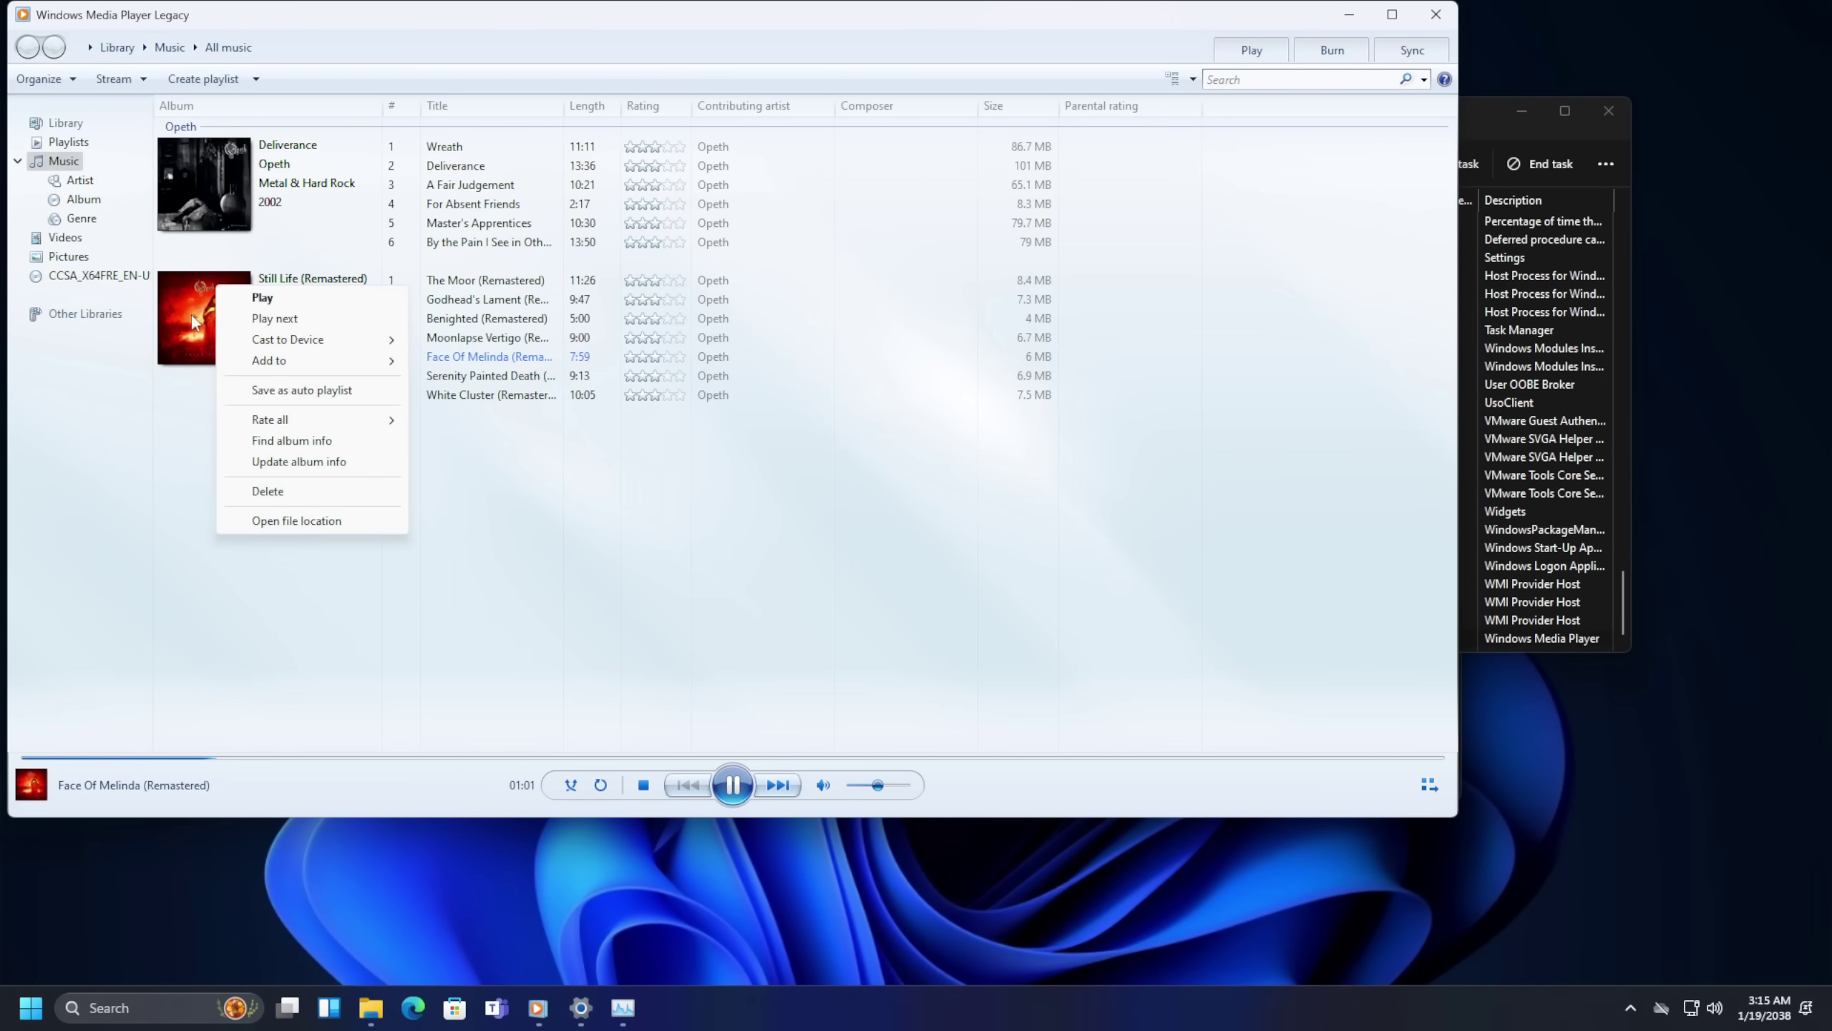
pyautogui.moveTo(272, 420)
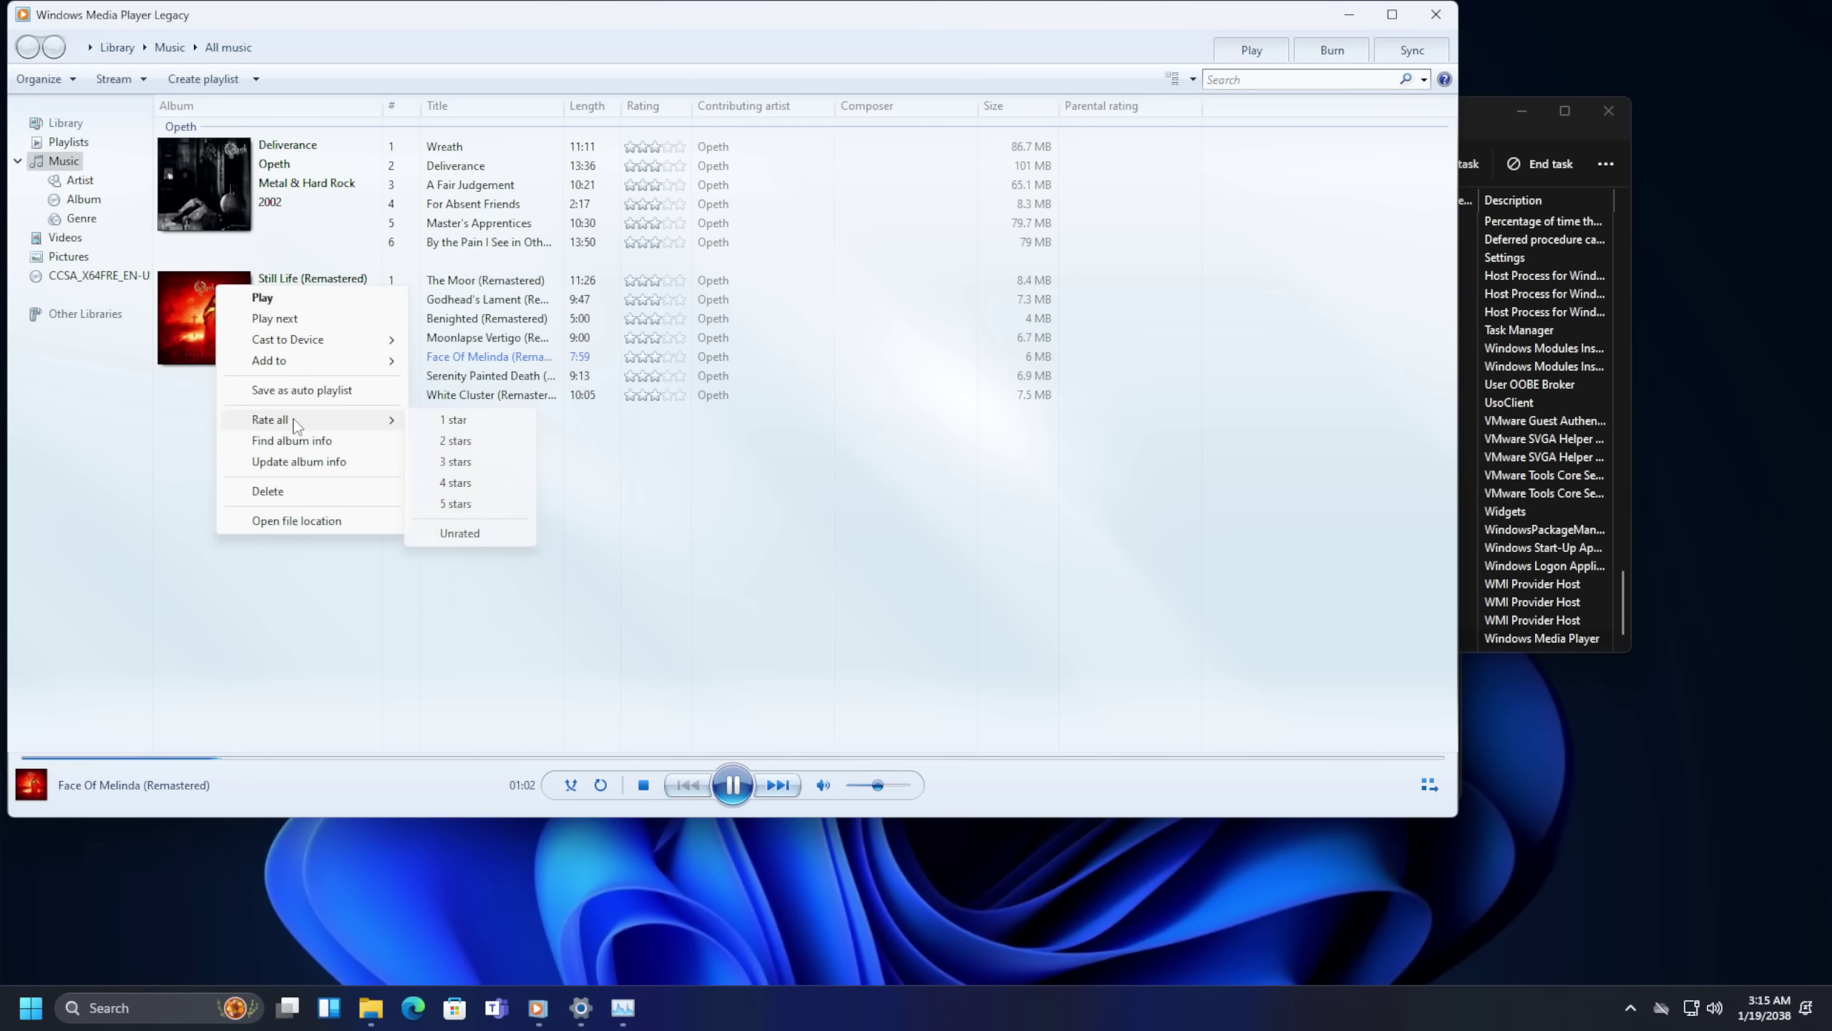
pyautogui.click(456, 503)
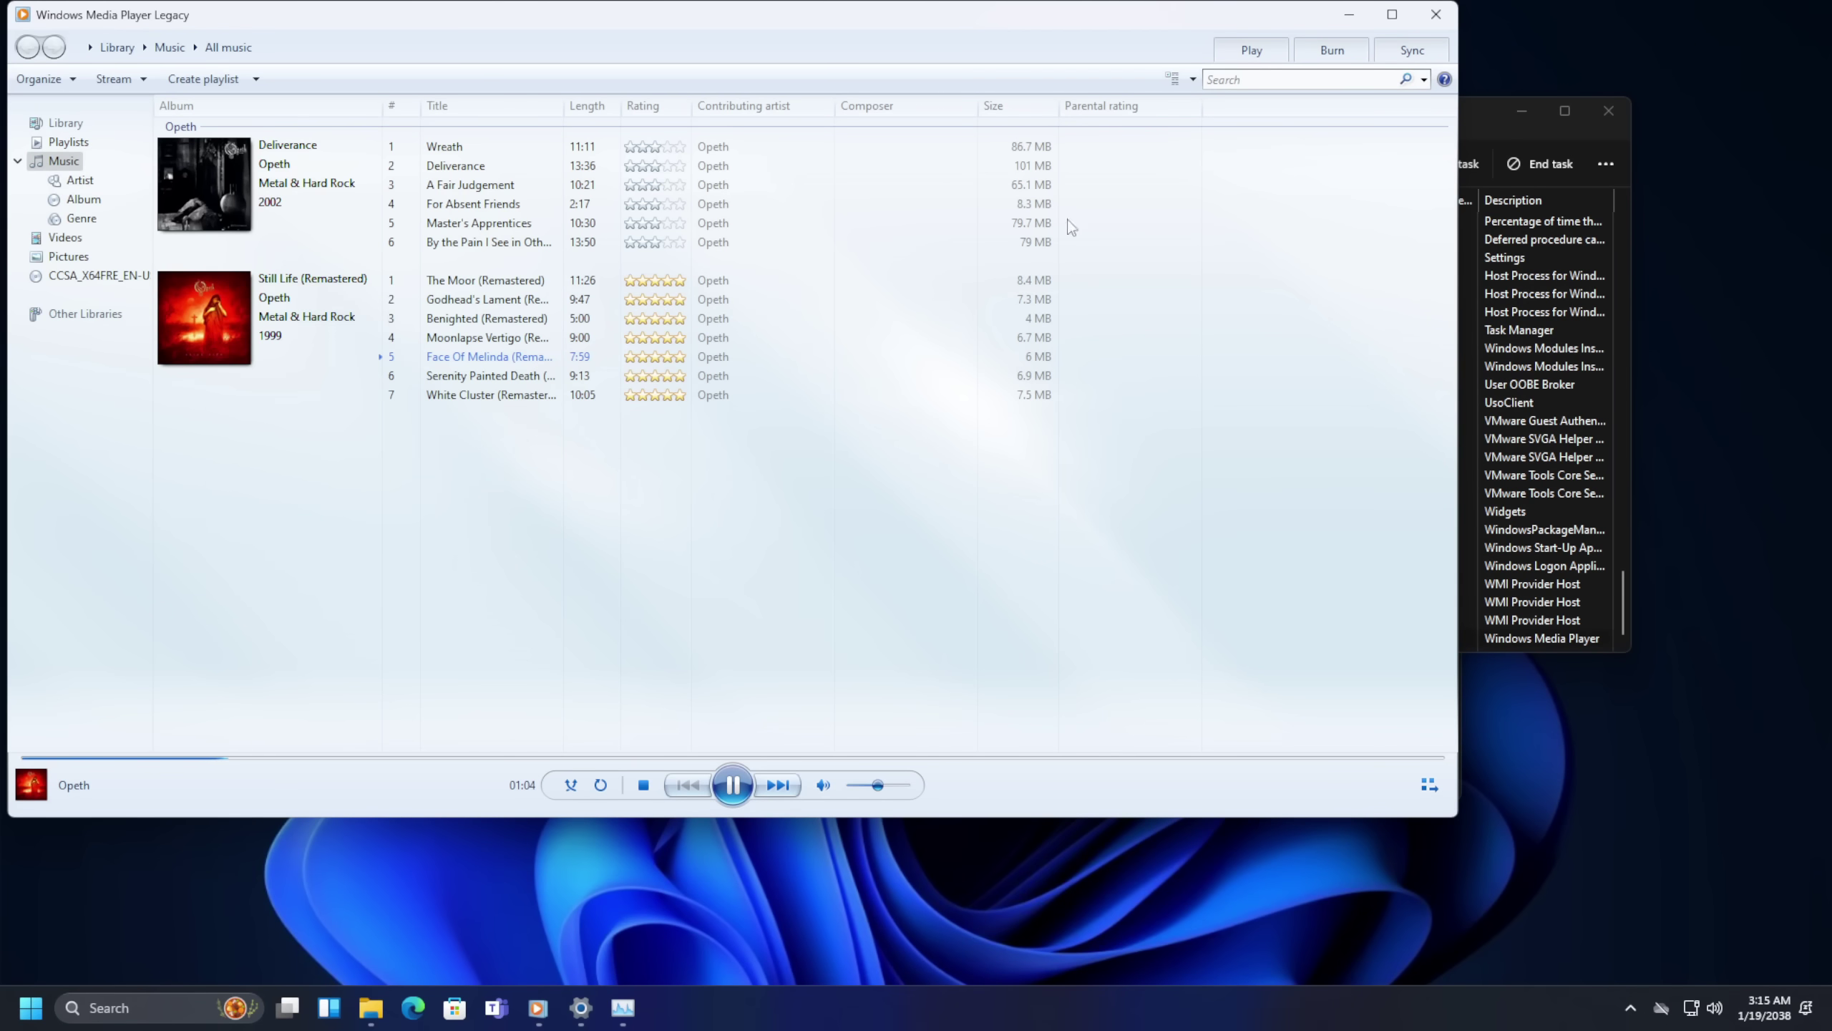
pyautogui.click(1435, 17)
pyautogui.click(643, 493)
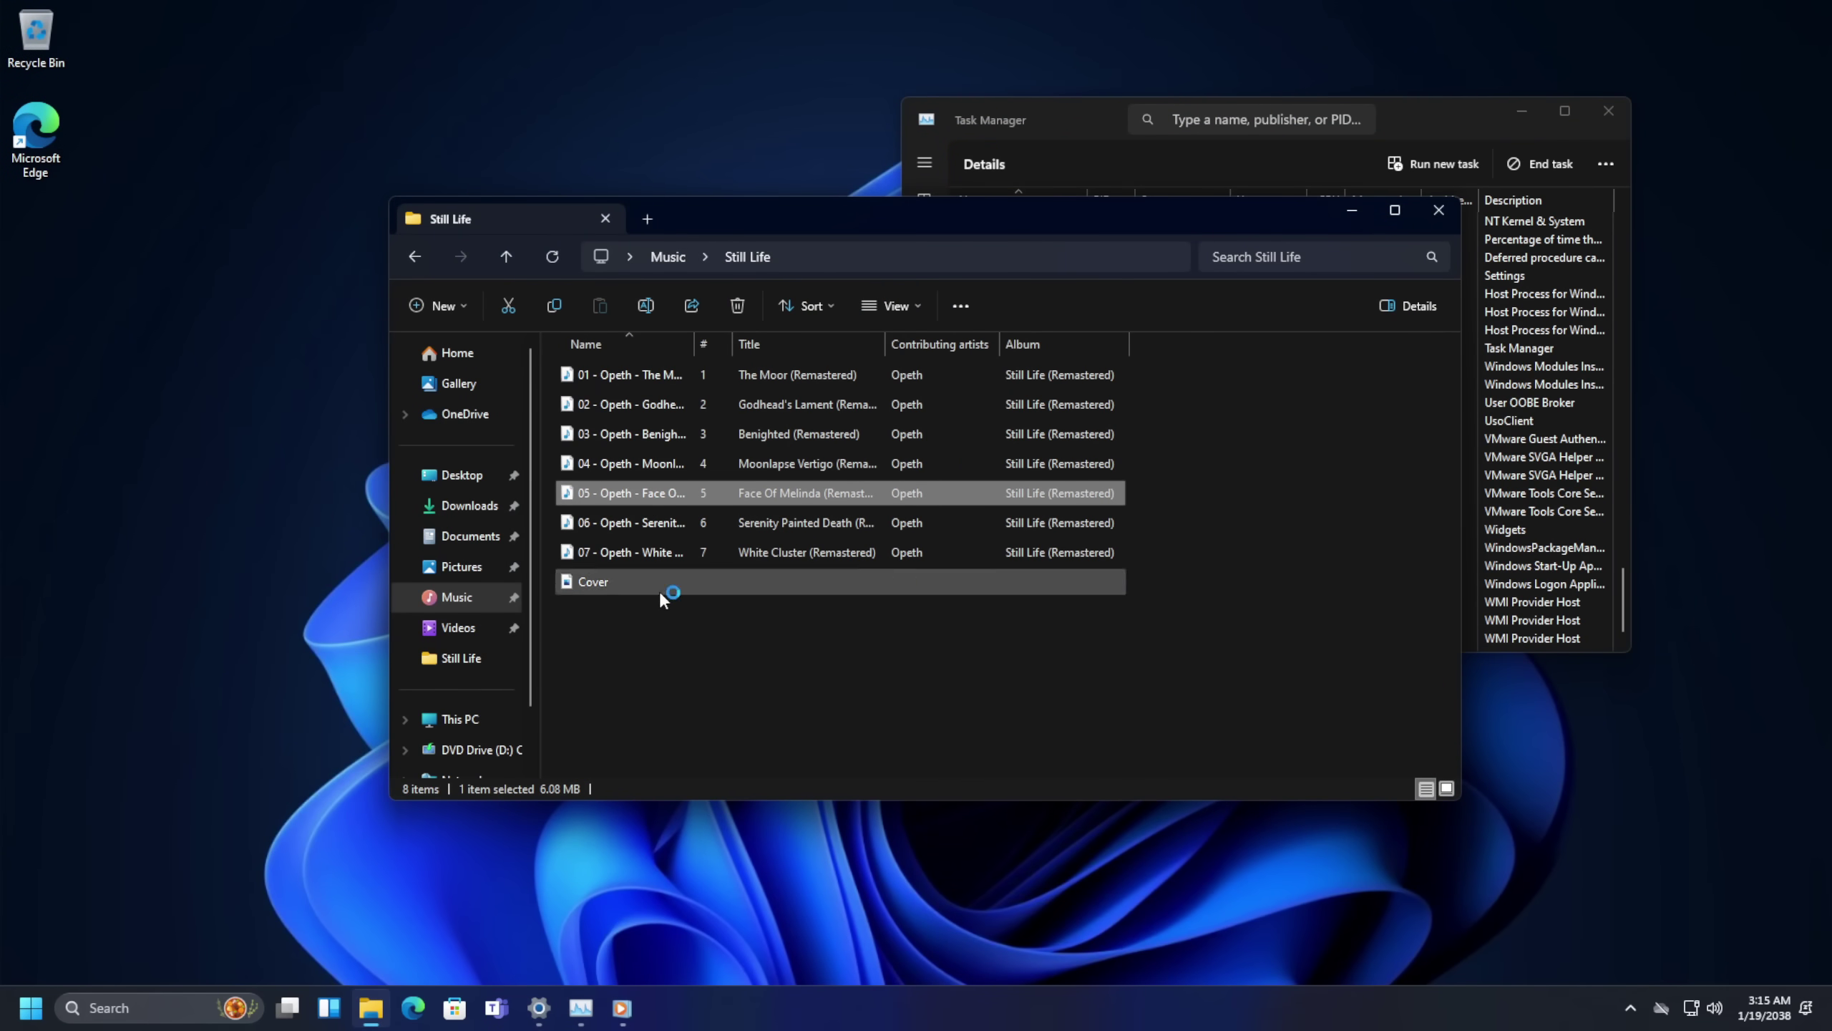
# Try playing a track and dismiss the year-2038 error message
pyautogui.click(622, 1007)
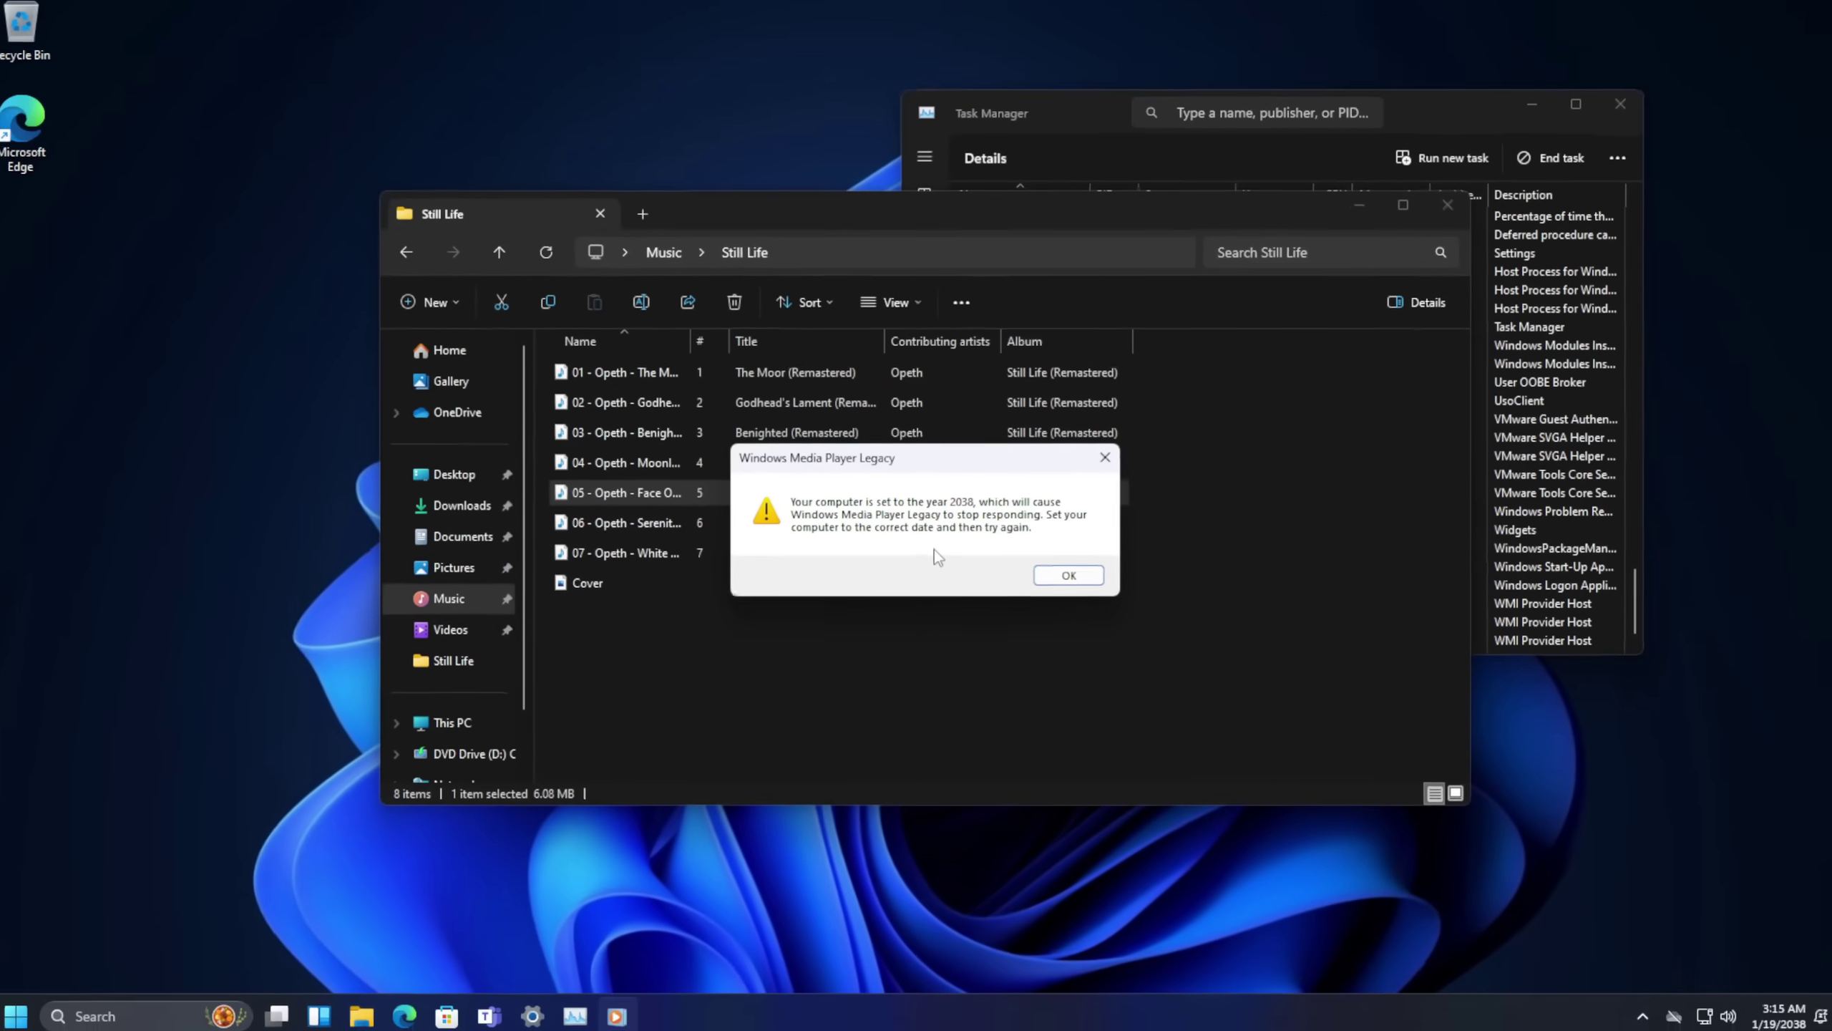
pyautogui.press('Return')
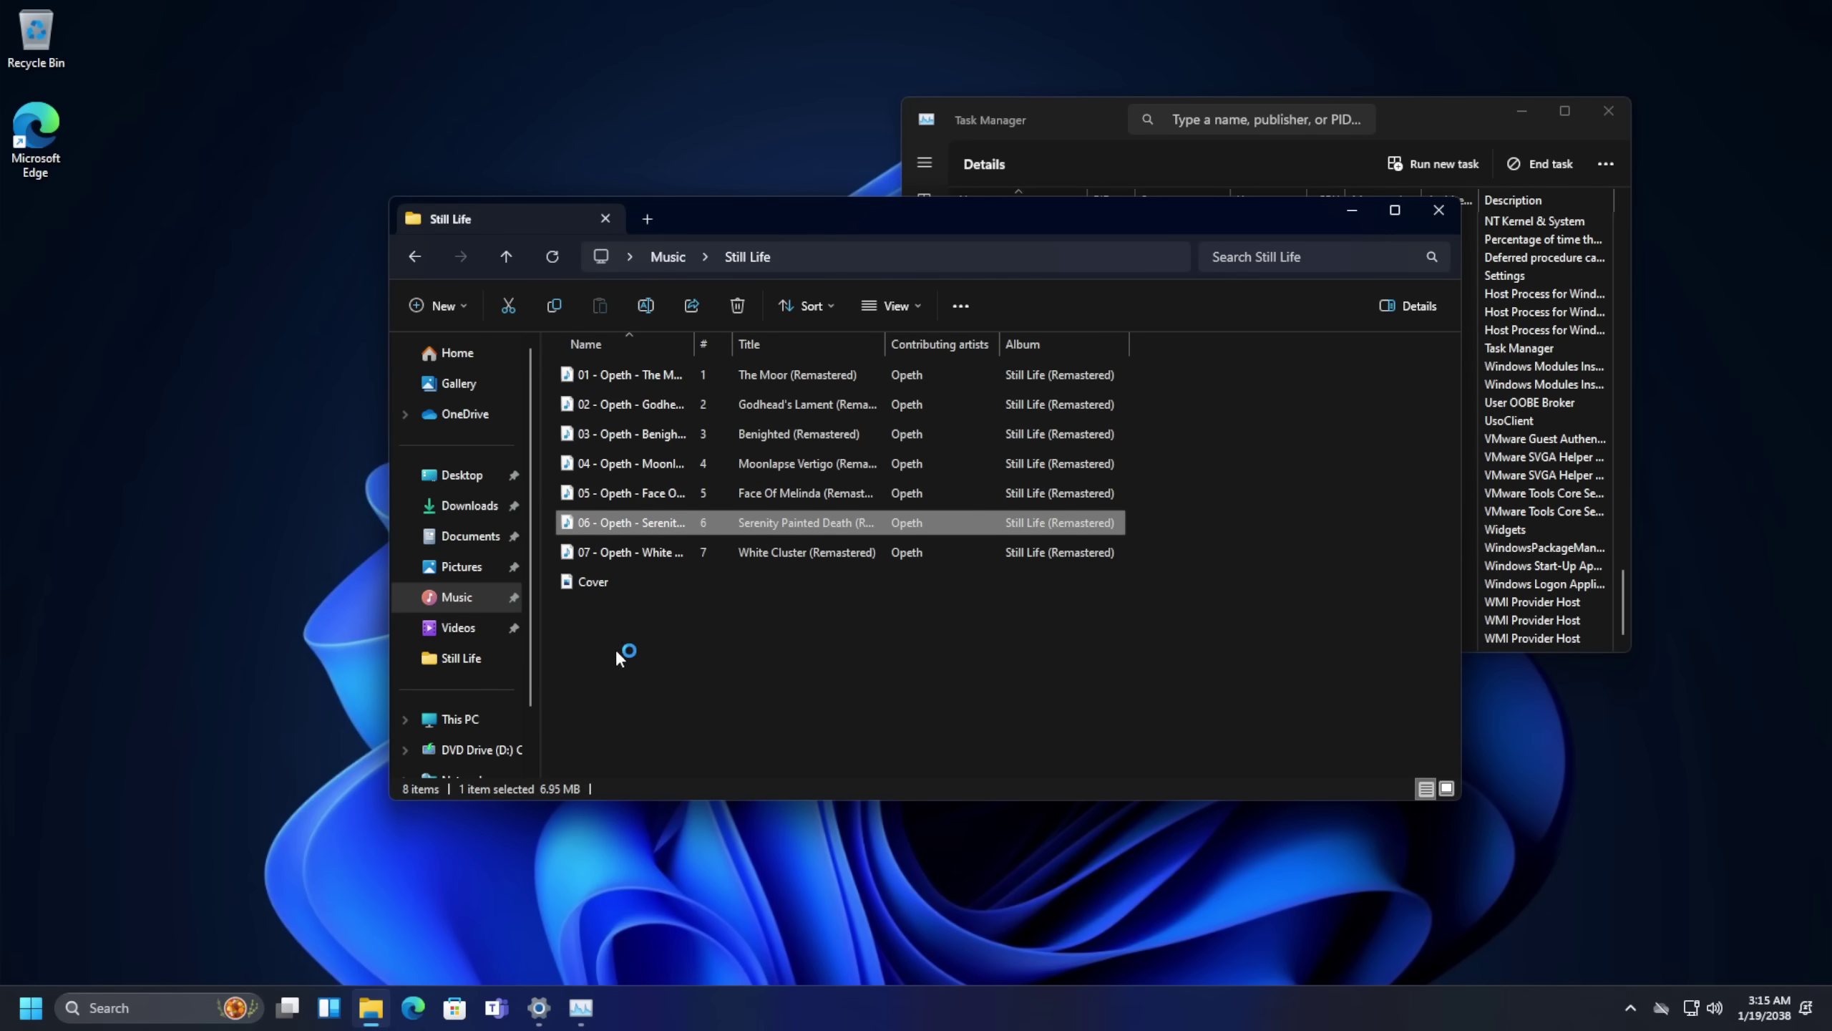
pyautogui.click(1417, 527)
pyautogui.scroll(10, 1032, 535)
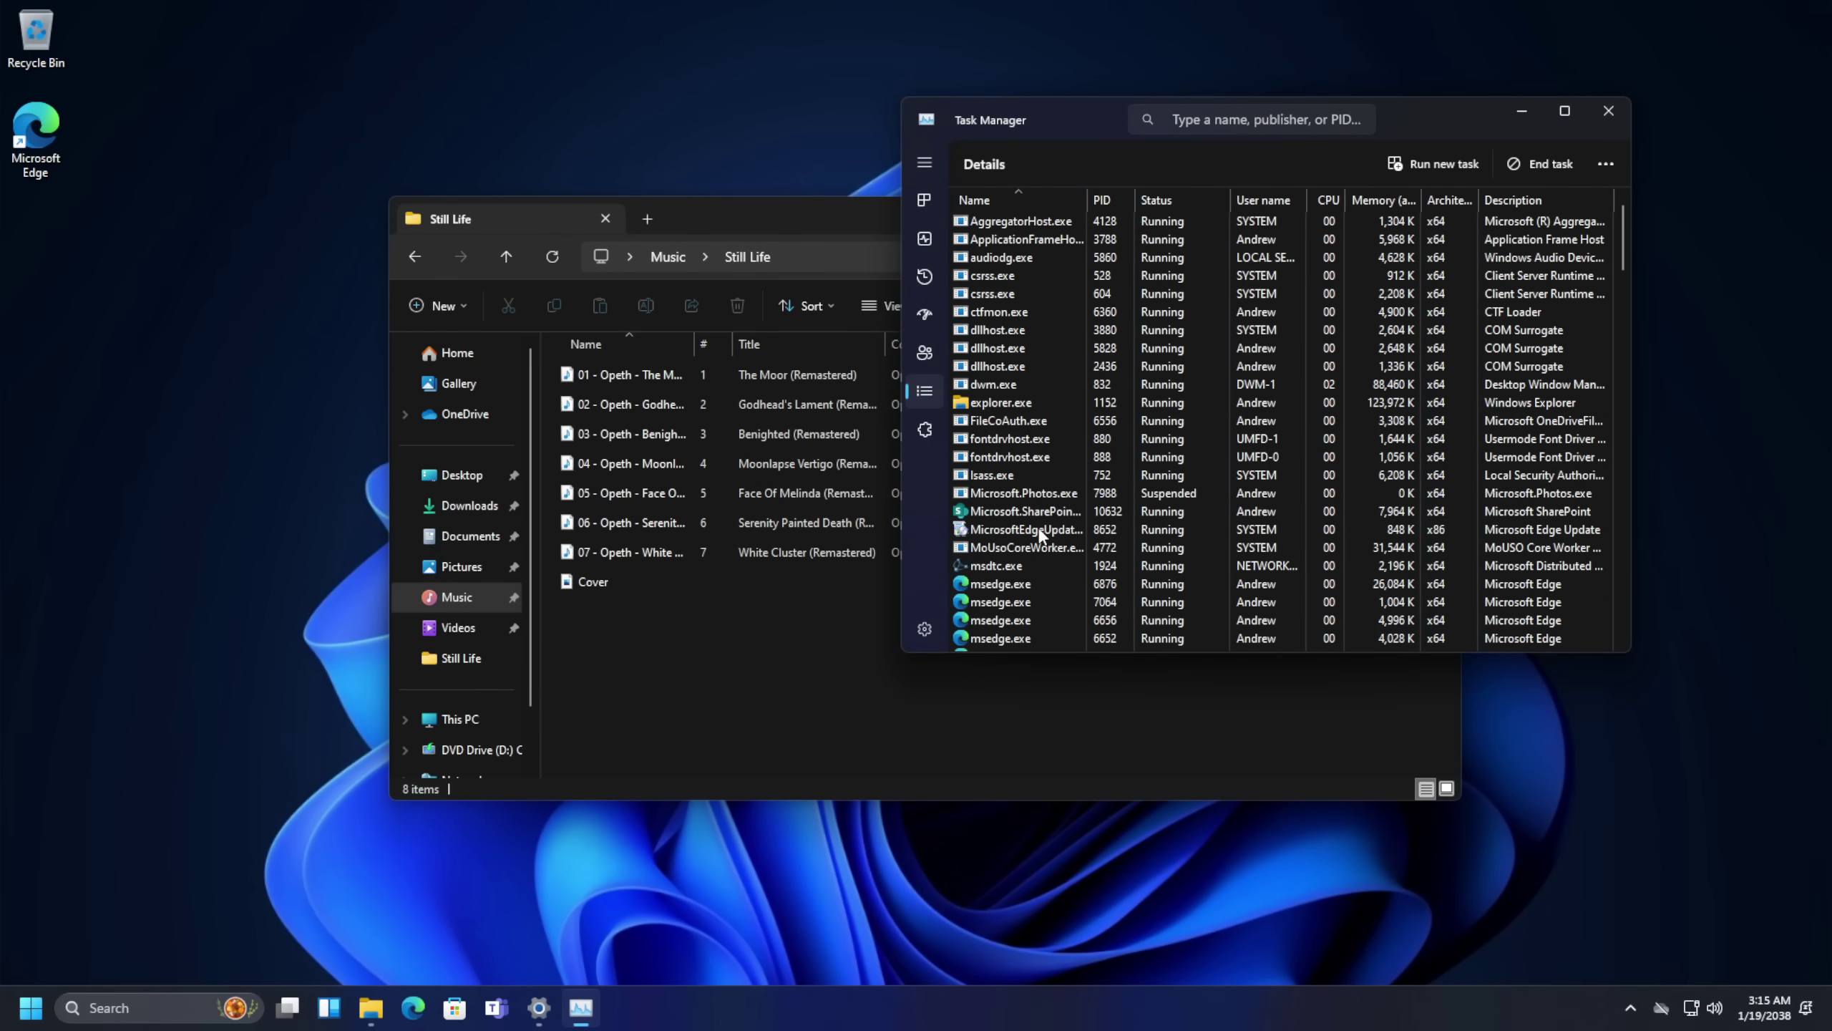
pyautogui.scroll(-5, 1038, 527)
# Select the first track in File Explorer and show the Tuesday, January 19 calendar panel
pyautogui.click(633, 642)
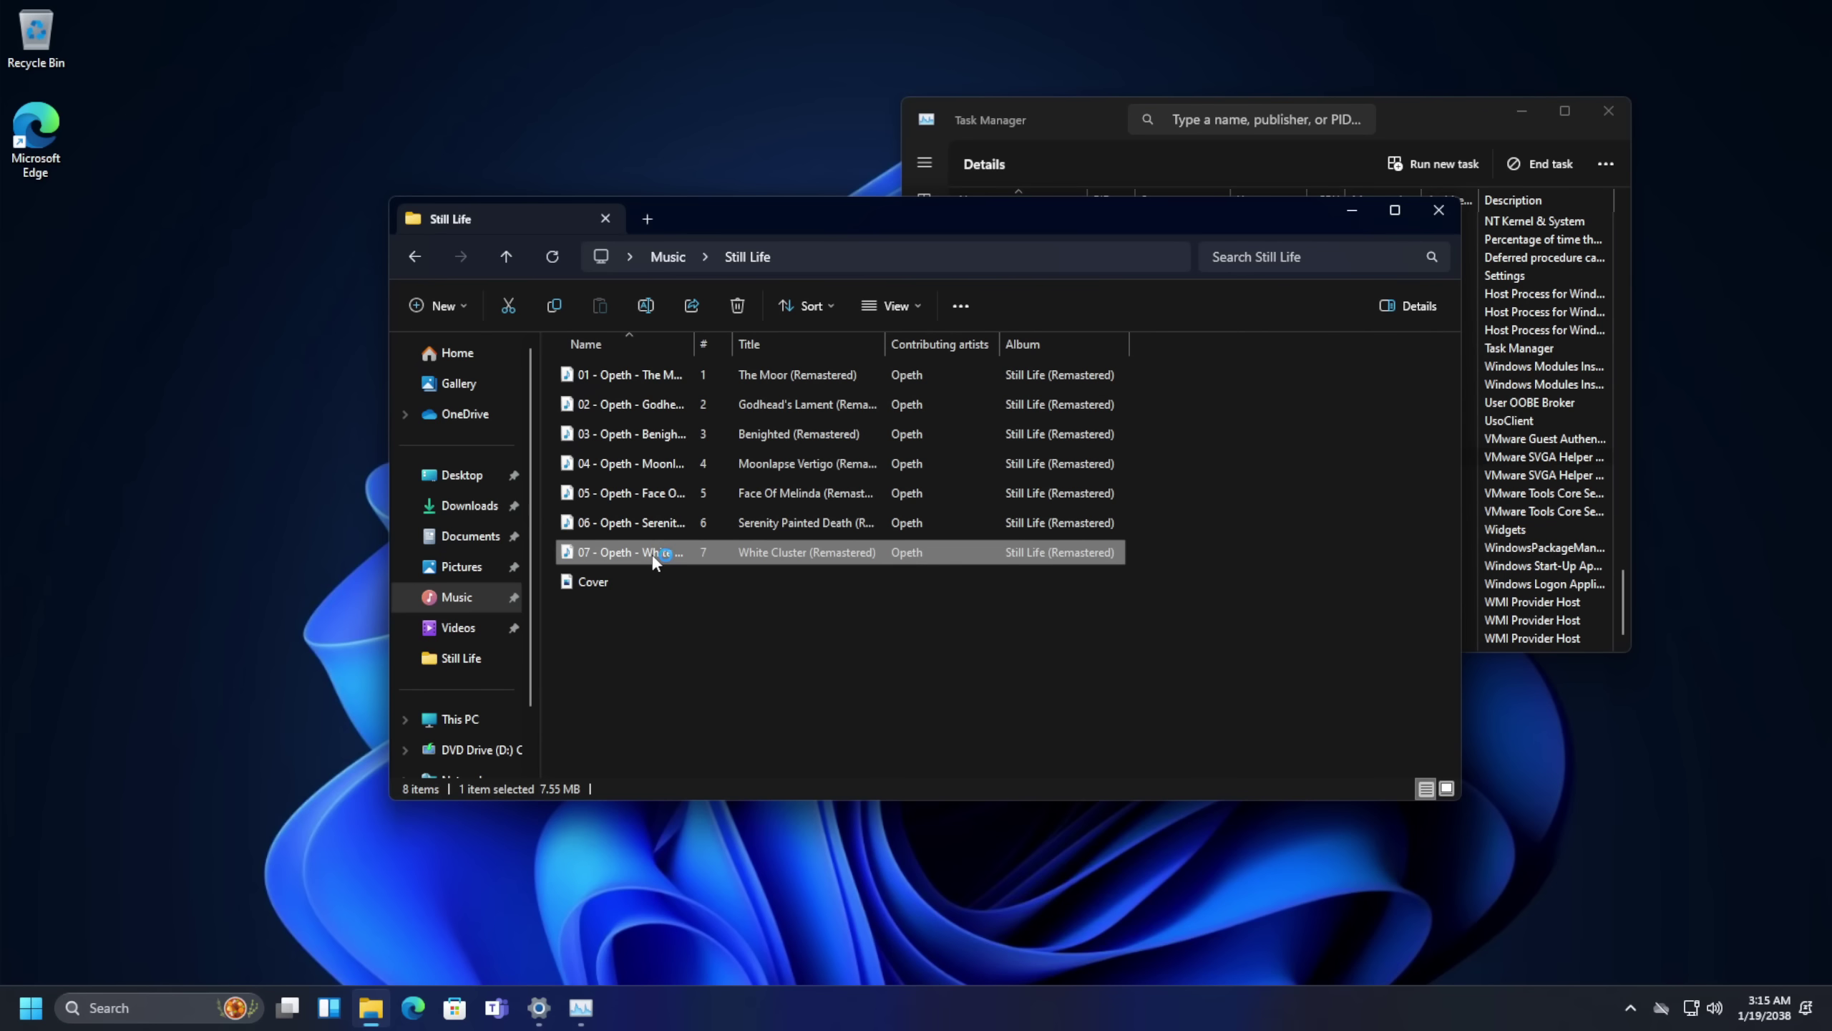
pyautogui.click(649, 378)
pyautogui.click(649, 466)
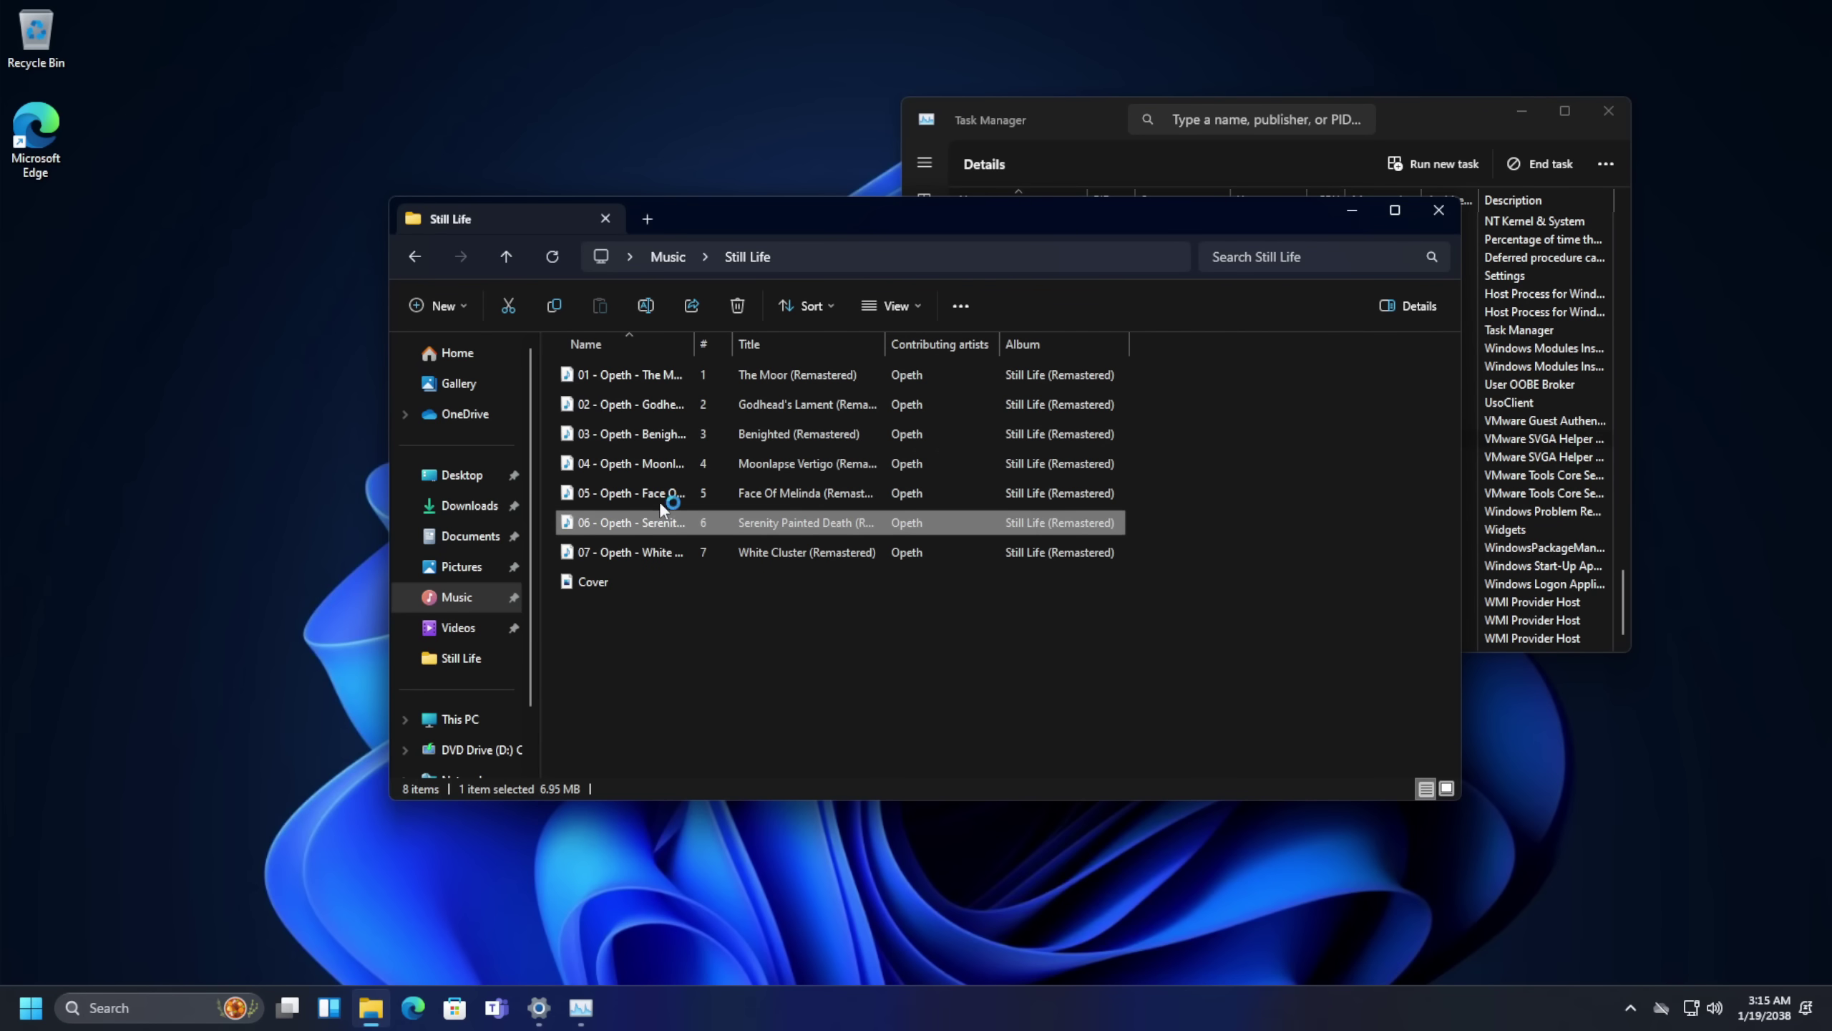
pyautogui.press('Up')
pyautogui.press('Up')
pyautogui.press('Up')
pyautogui.click(1763, 1006)
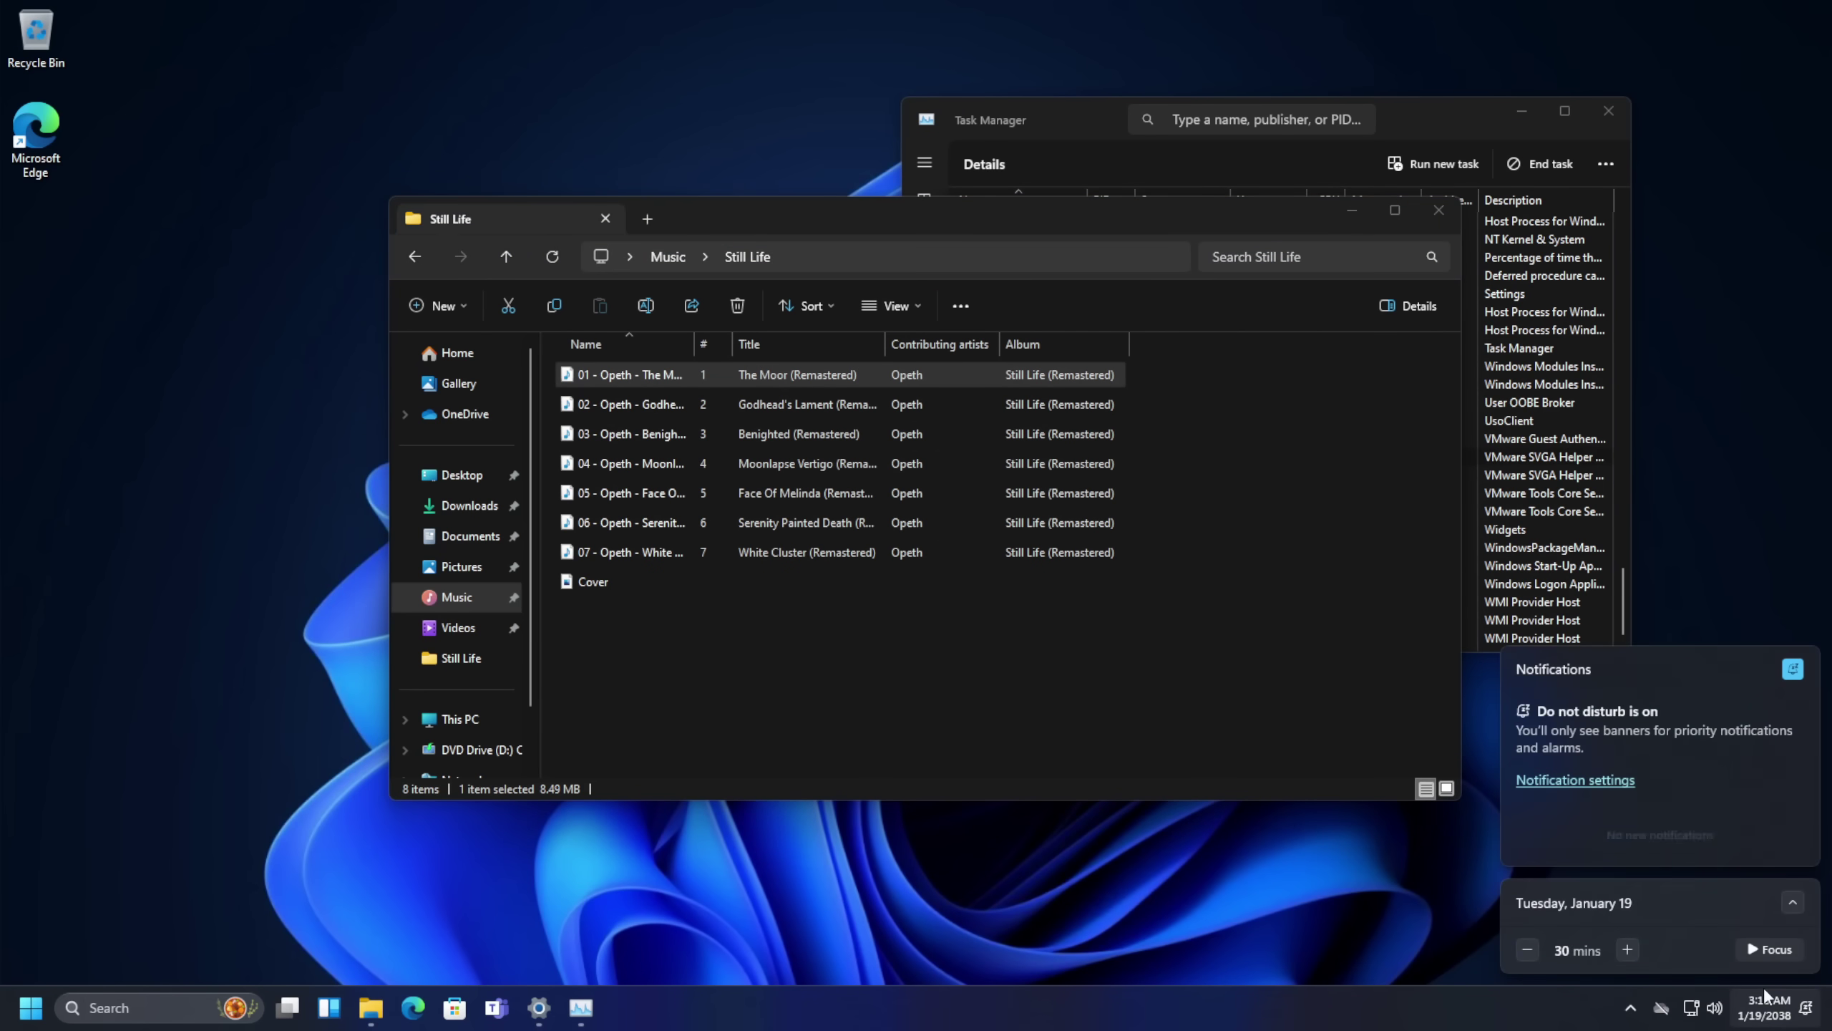
# Reset the system clock to 3:14 AM on January 19, 2038 in Date & time settings
pyautogui.click(1763, 1007)
pyautogui.rightClick(1765, 1007)
pyautogui.click(1732, 931)
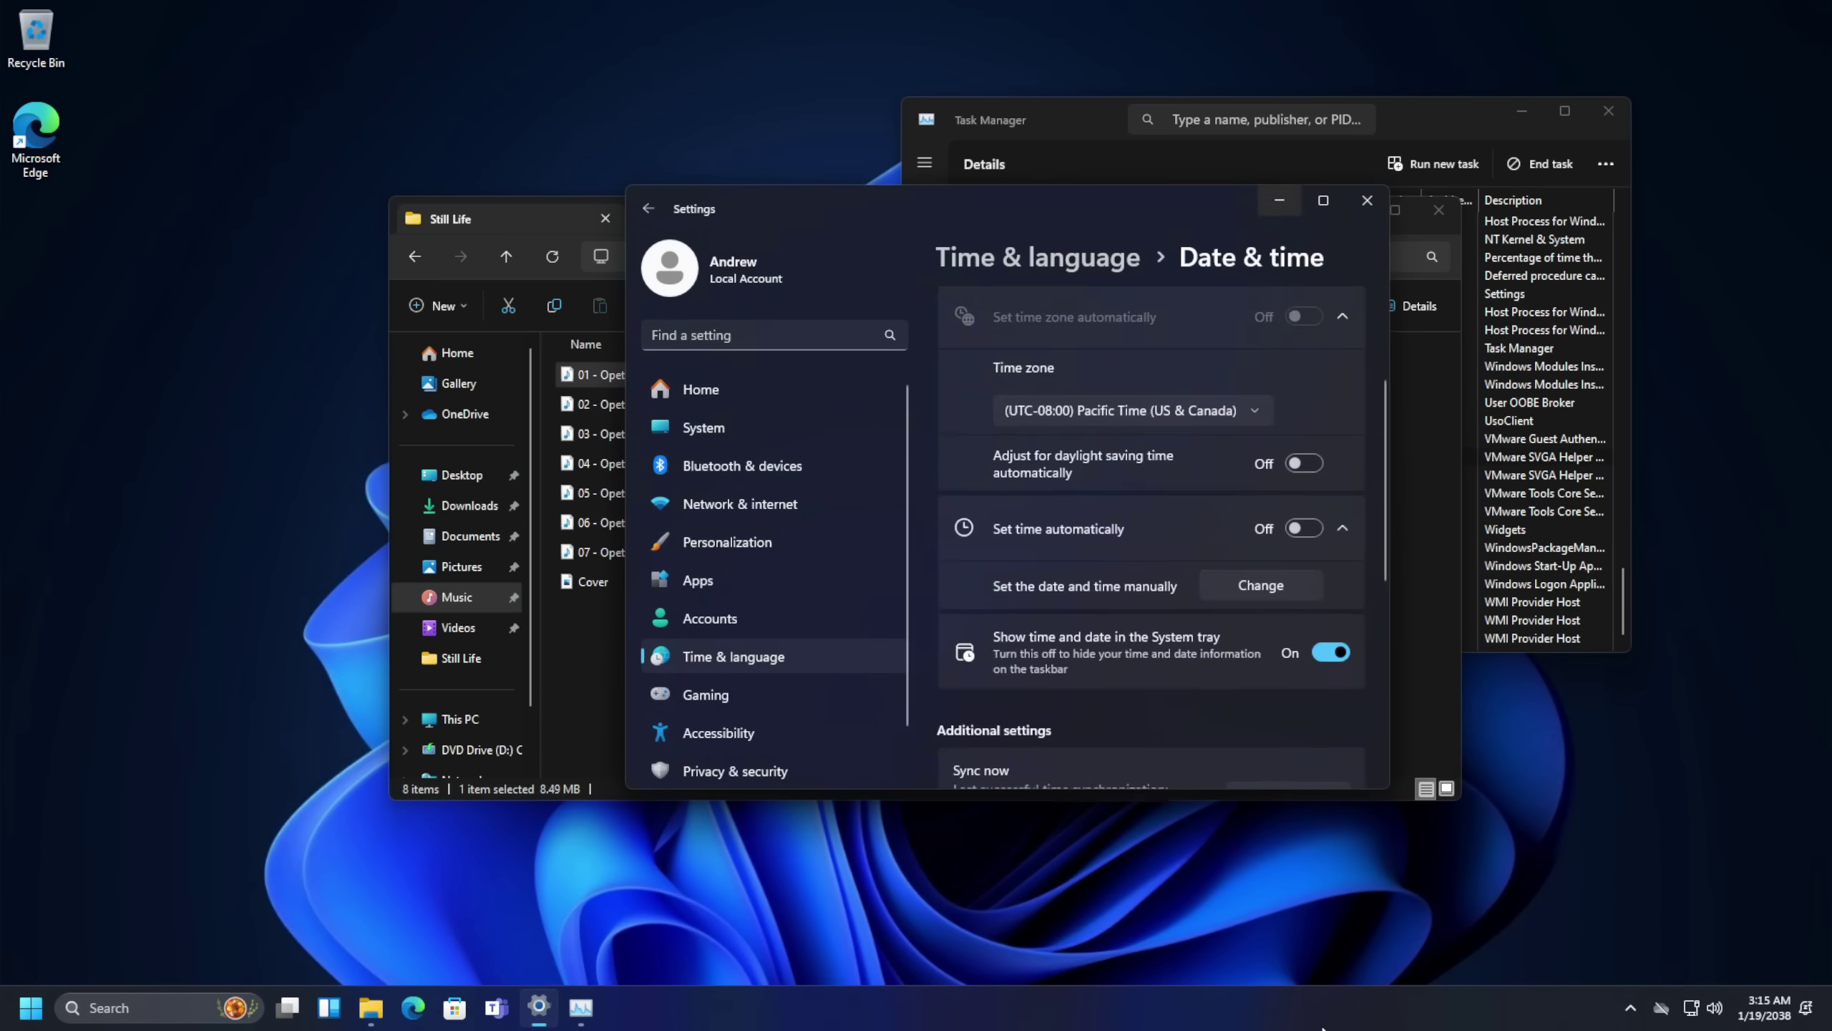
pyautogui.scroll(-1, 1194, 466)
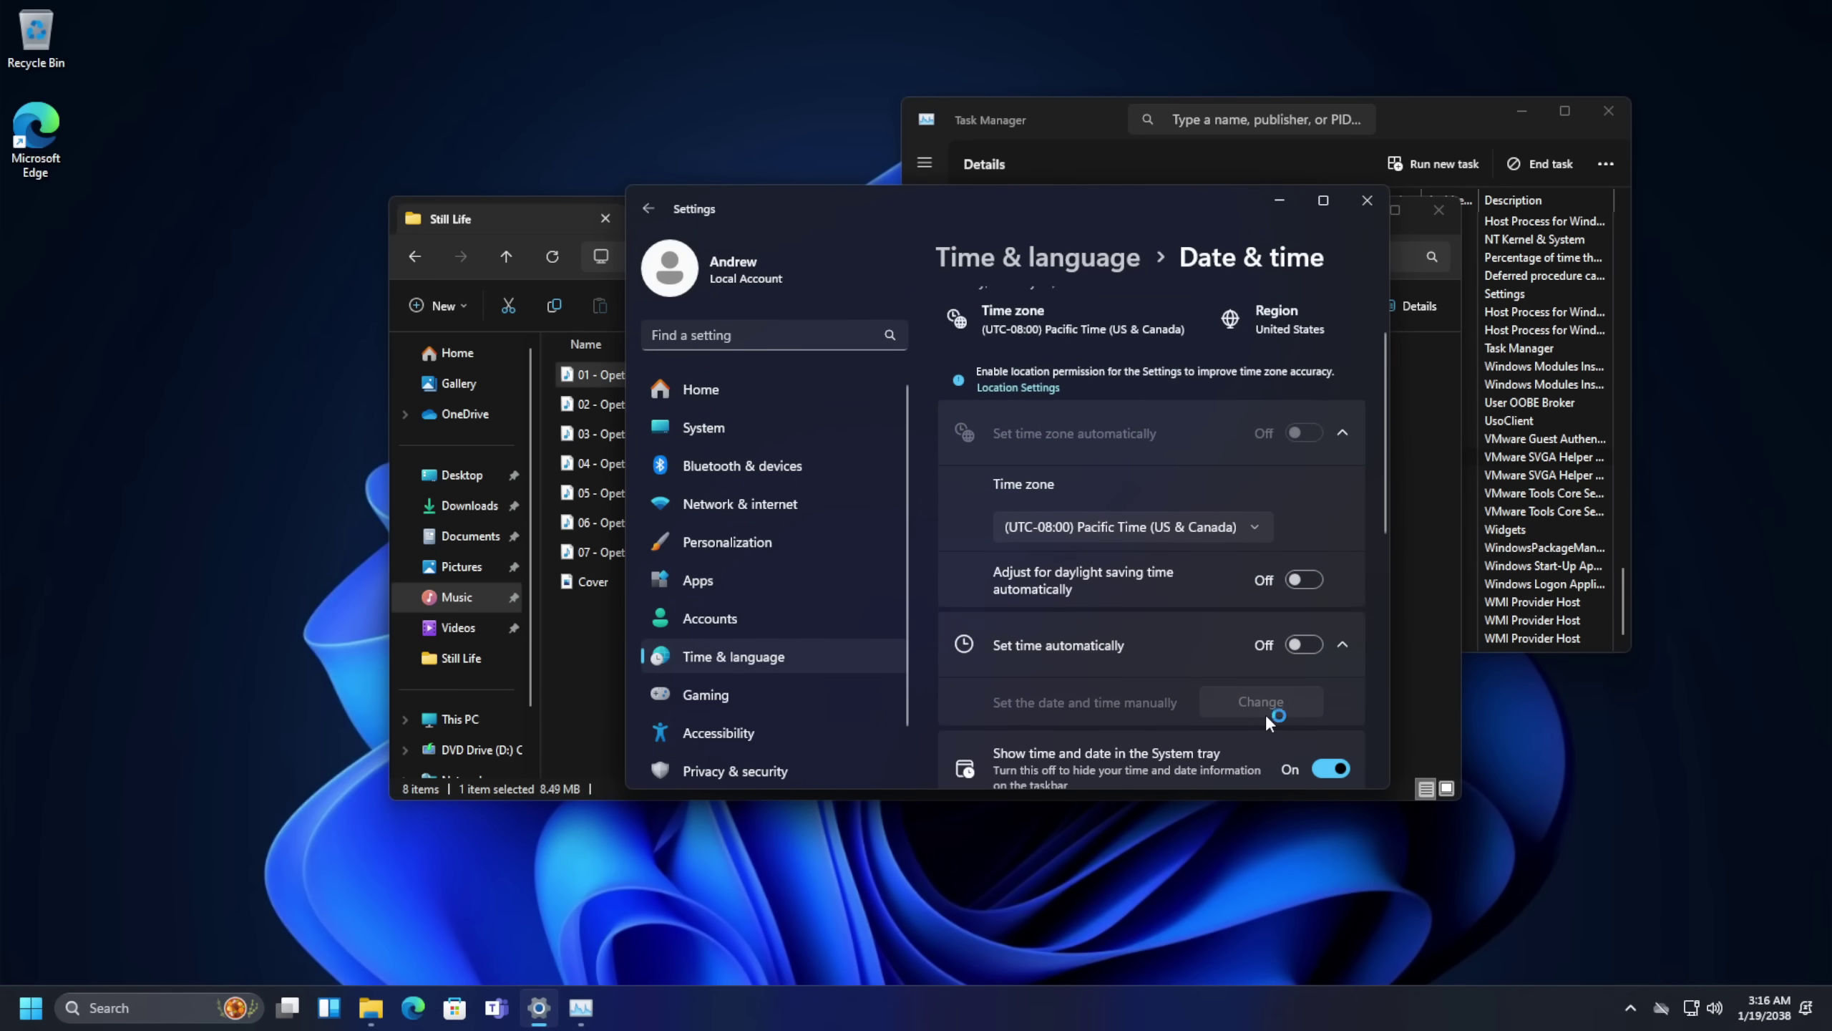
pyautogui.click(1265, 713)
pyautogui.click(1171, 606)
# Replay the Benighted track to trigger the error, then dismiss the server execution failure message
pyautogui.click(1367, 202)
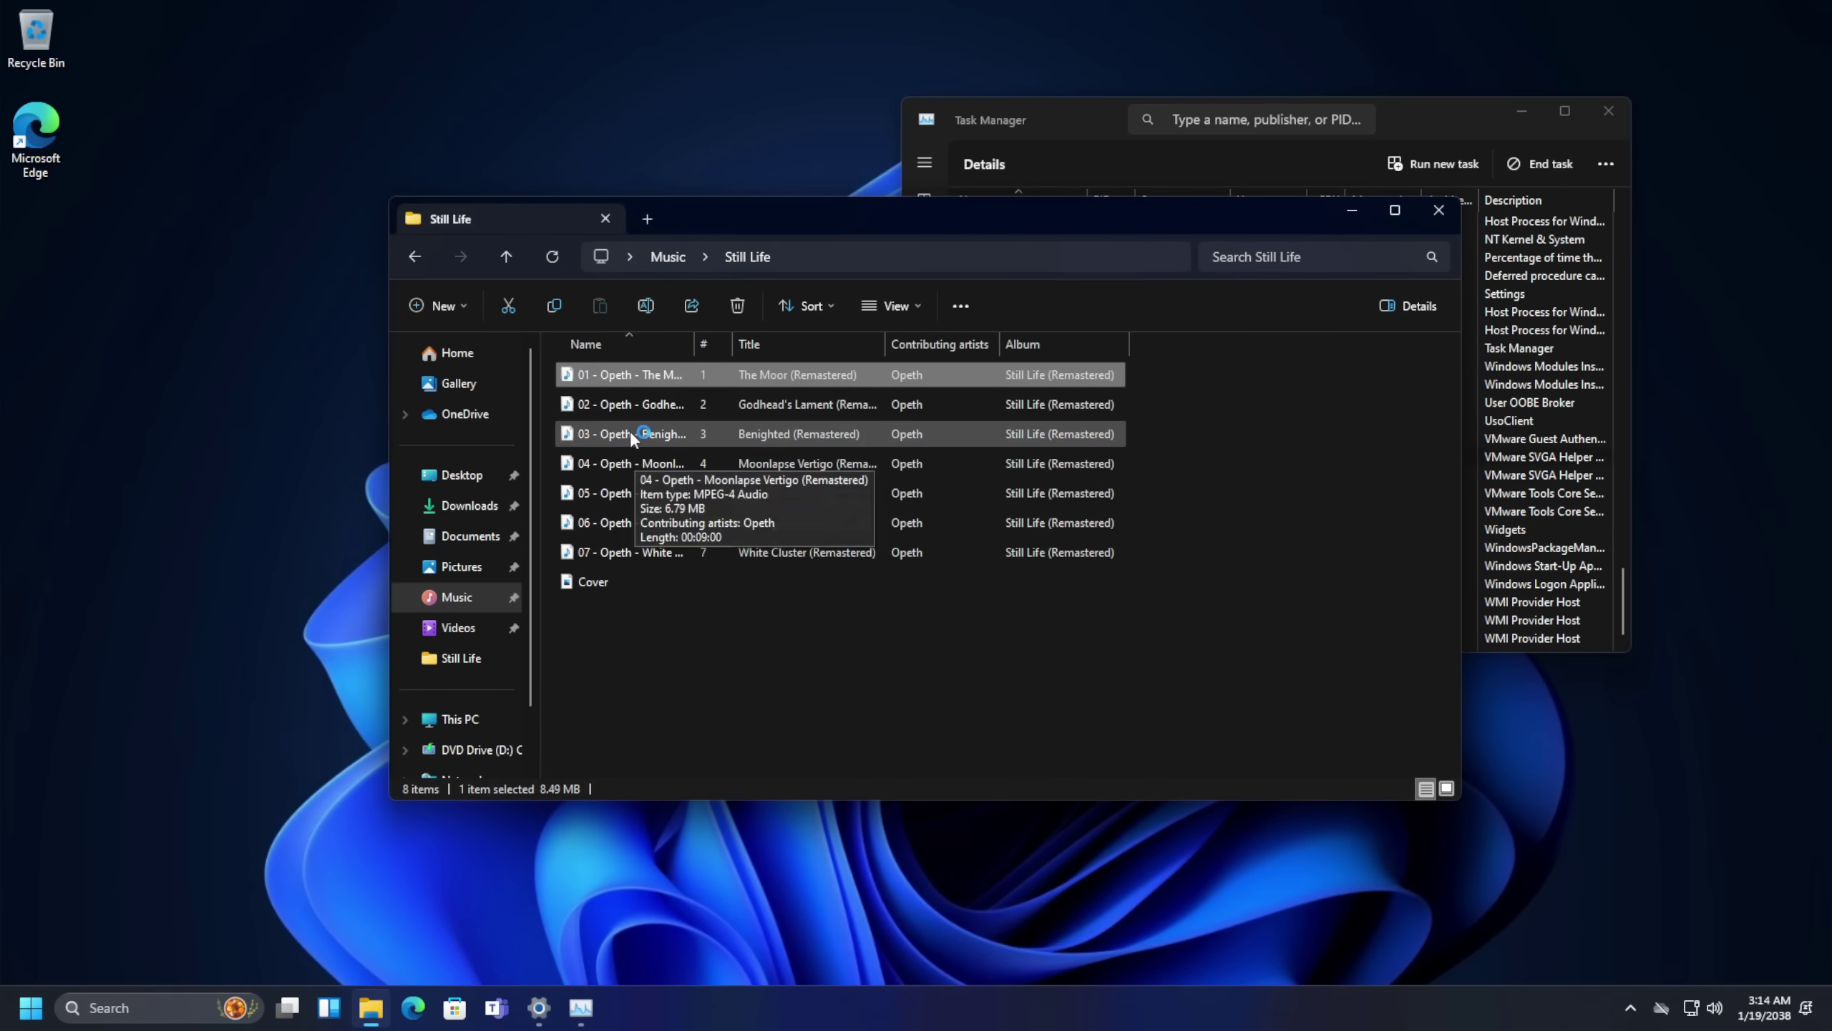
pyautogui.click(673, 435)
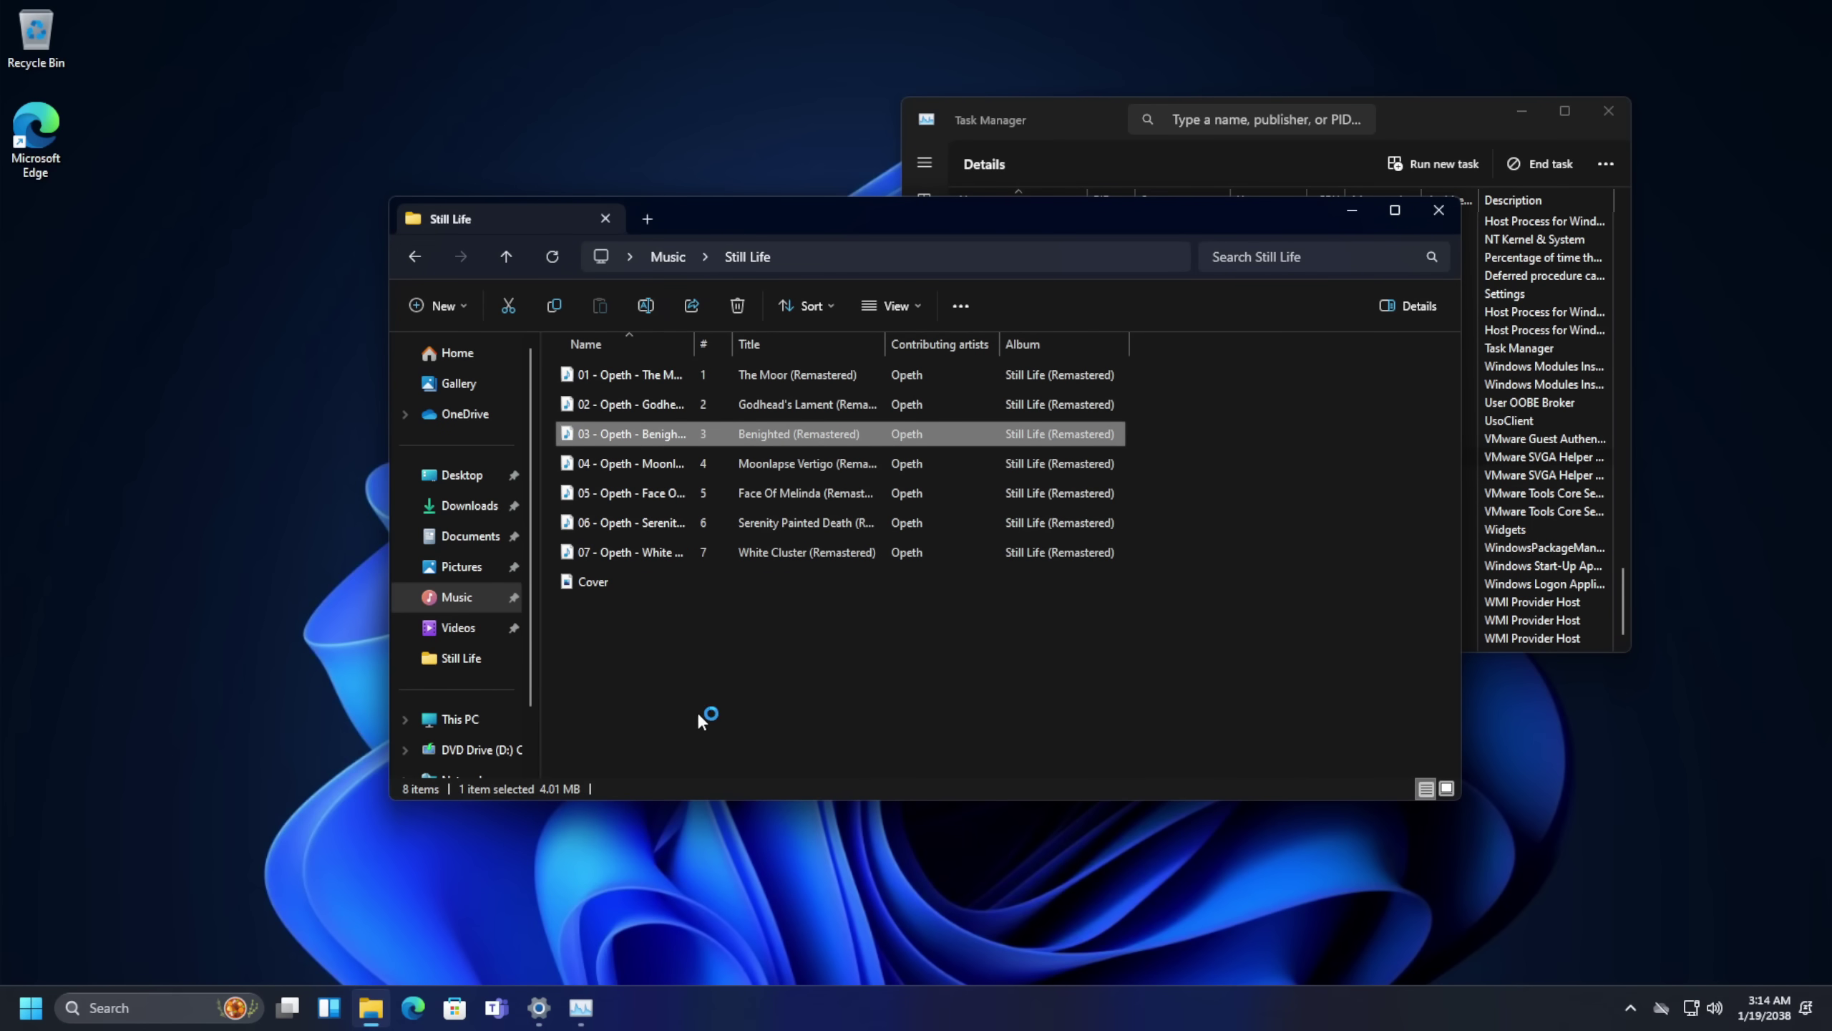
pyautogui.click(1106, 517)
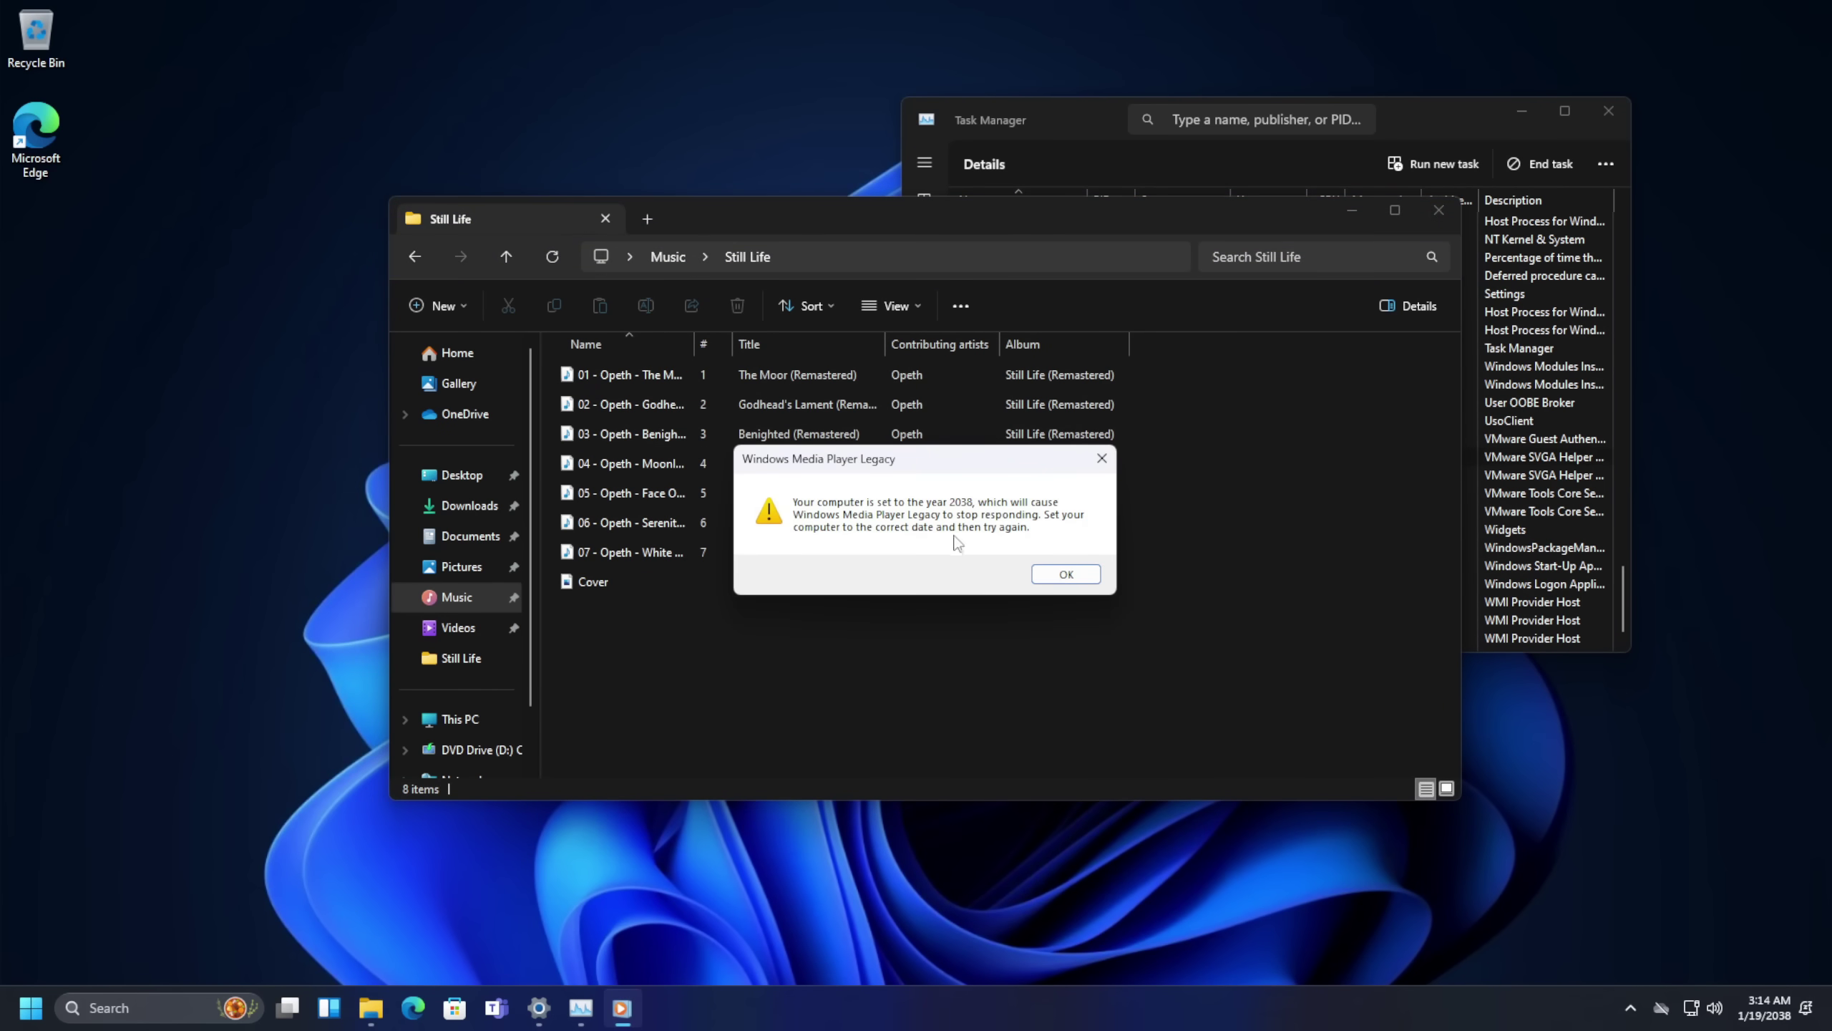